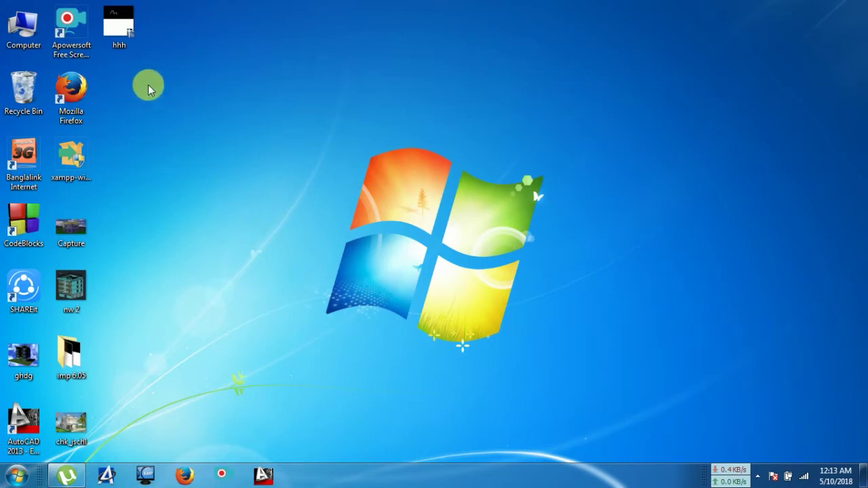
Open hhh.dwg from the Windows 7 desktop in AutoCAD 2013.
double_click(129, 28)
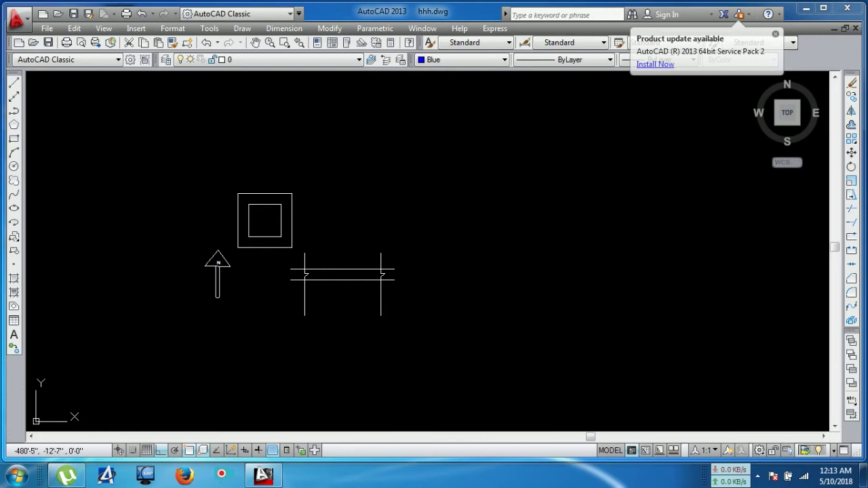
In empty space, draw the first two 40-unit edges of the square.
mouse_move(466, 306)
middle_mouse_down()
mouse_move(429, 225)
mouse_move(339, 281)
middle_mouse_up()
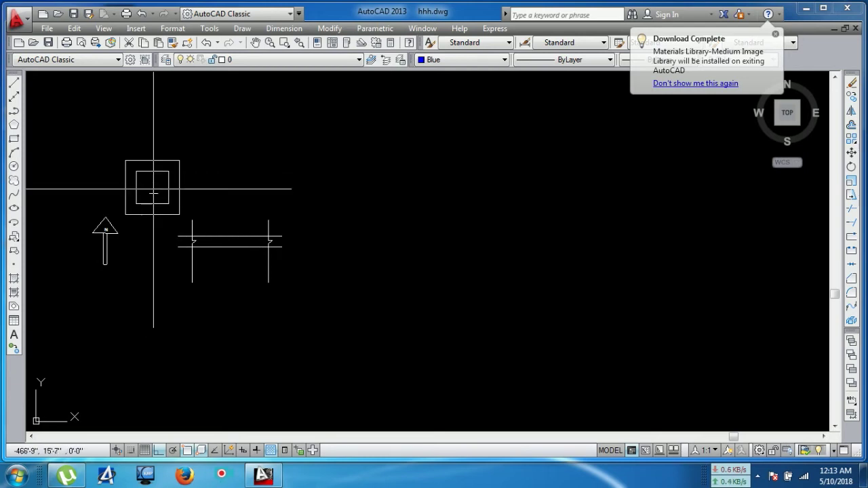
middle_click_drag(479, 209, 421, 214)
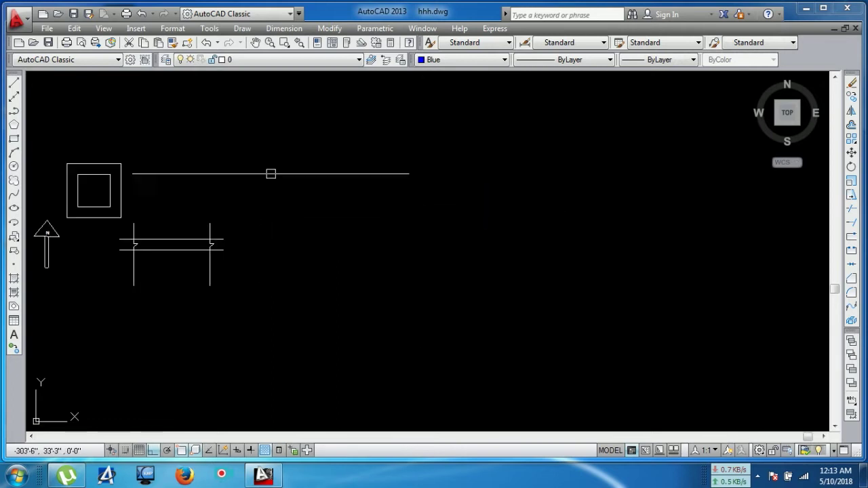
left_click(14, 82)
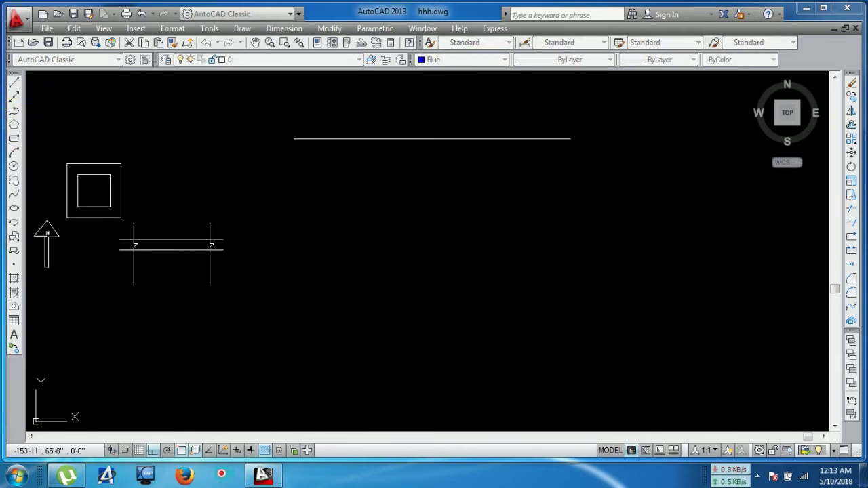
left_click(394, 138)
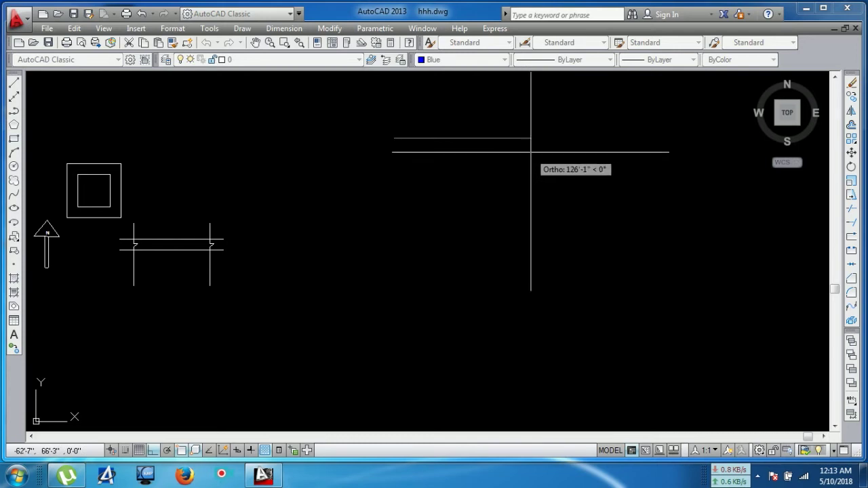
type("40")
key("Return")
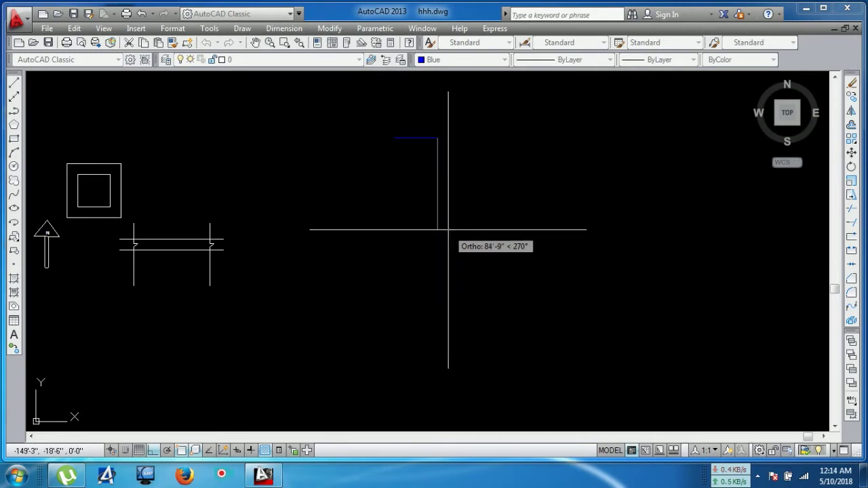
type("40")
key("Return")
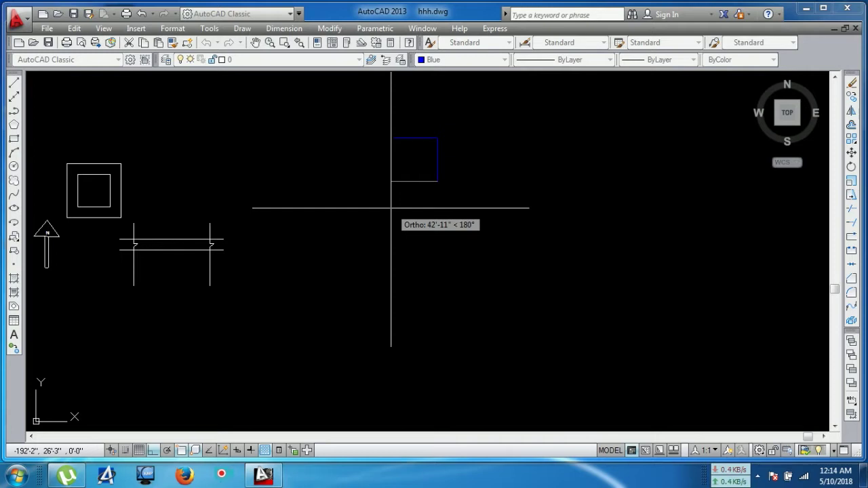
Close the blue 40×40 square at its start corner and centre it in view.
type("40")
key("Return")
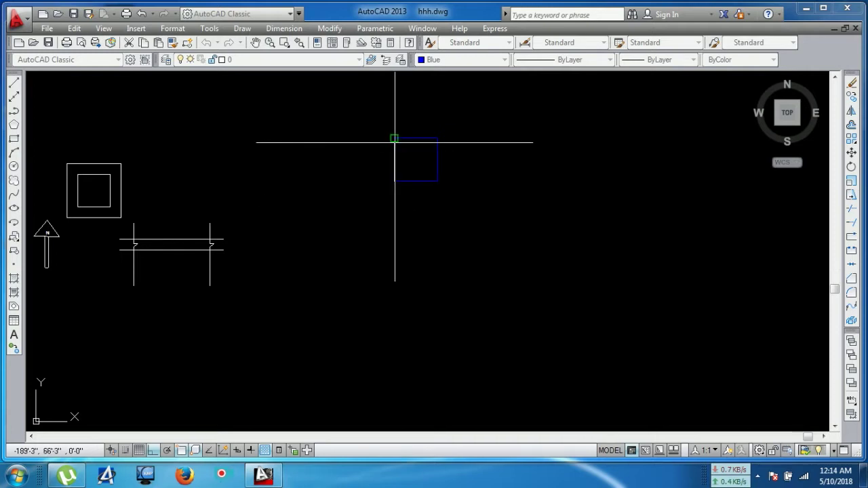
left_click(394, 138)
key("Return")
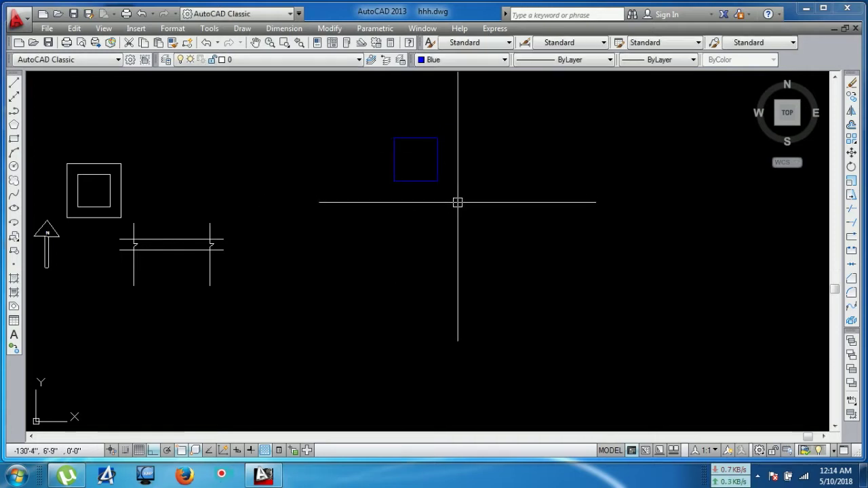
middle_click_drag(457, 201, 569, 272)
scroll(537, 231, "up", 4)
scroll(537, 231, "up", 2)
Offset the blue square's outline a short distance inward to form a thin double-line border.
scroll(537, 229, "down", 4)
middle_click_drag(536, 229, 502, 213)
scroll(503, 215, "up", 2)
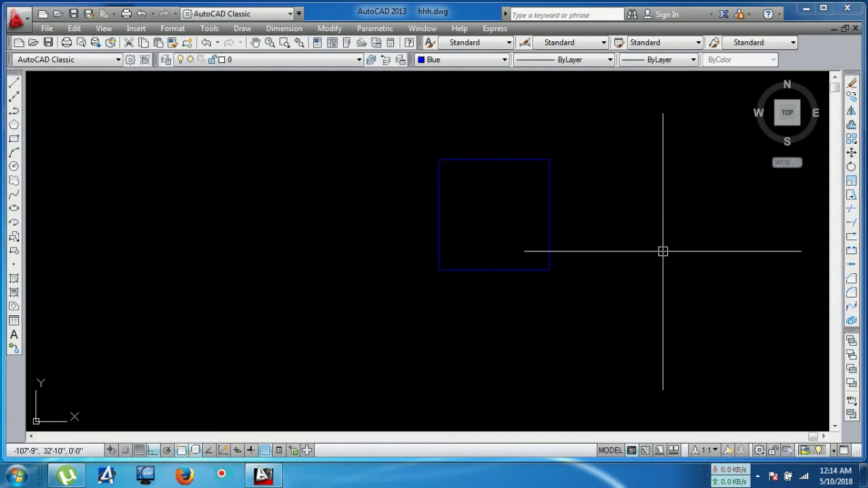
scroll(560, 221, "up", 4)
scroll(522, 220, "down", 2)
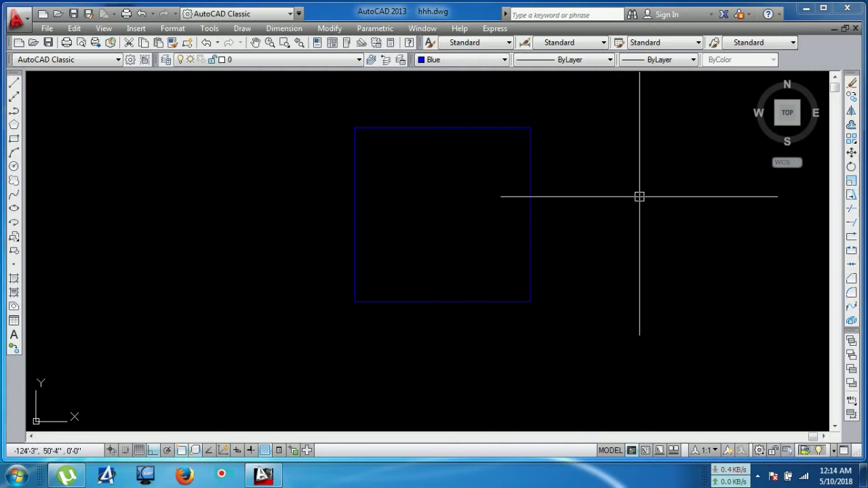
key("Return")
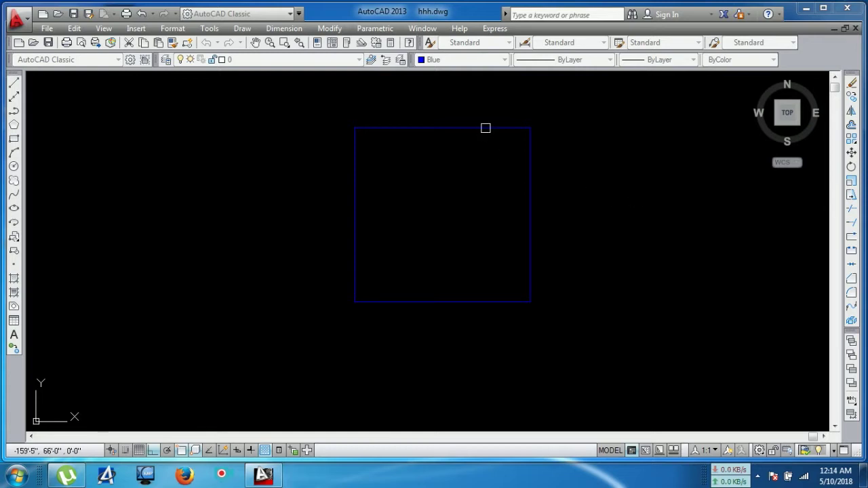
scroll(541, 161, "up", 2)
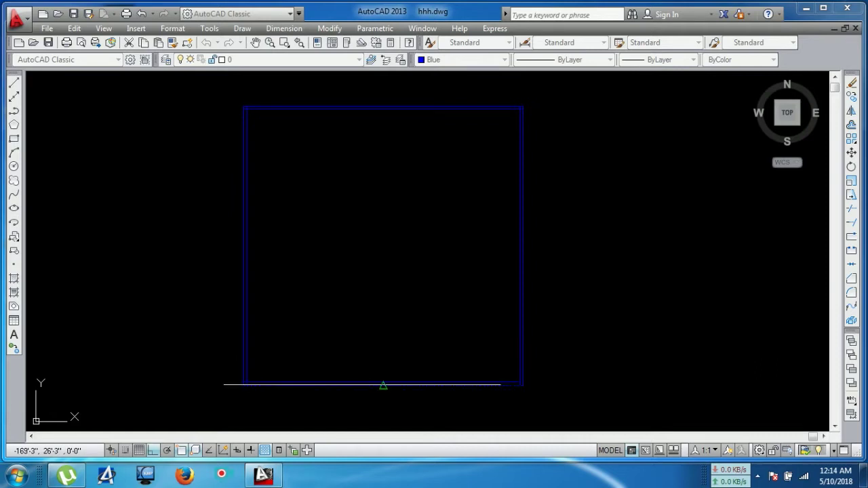
middle_click_drag(362, 312, 509, 298)
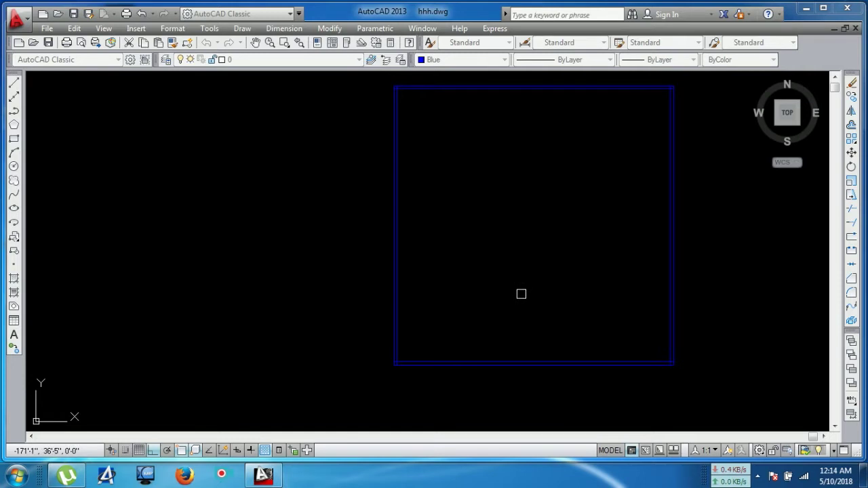
middle_click_drag(490, 226, 480, 293)
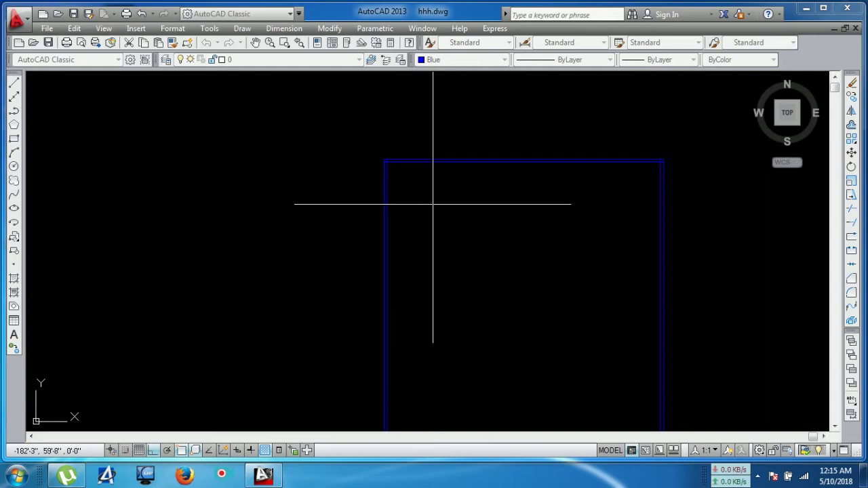
Offset the left wall into a first interior wall line and double it.
type("m")
key("Return")
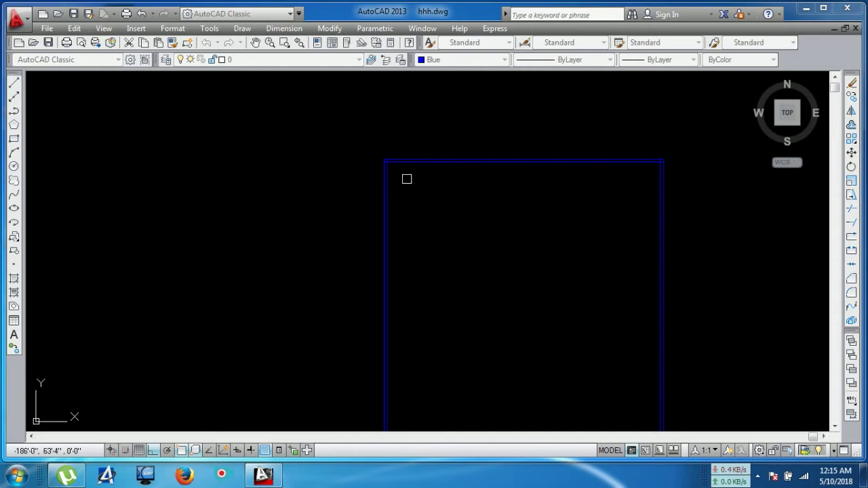
left_click(386, 195)
left_click(507, 226)
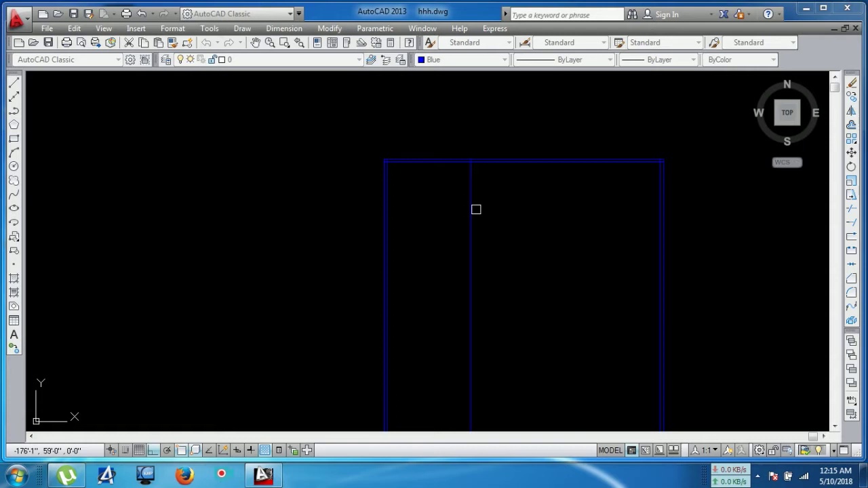
key("Return")
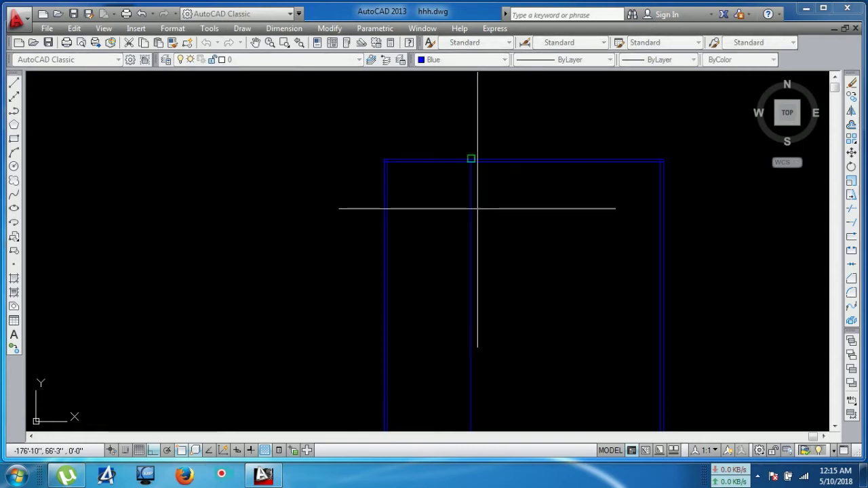
left_click(479, 209)
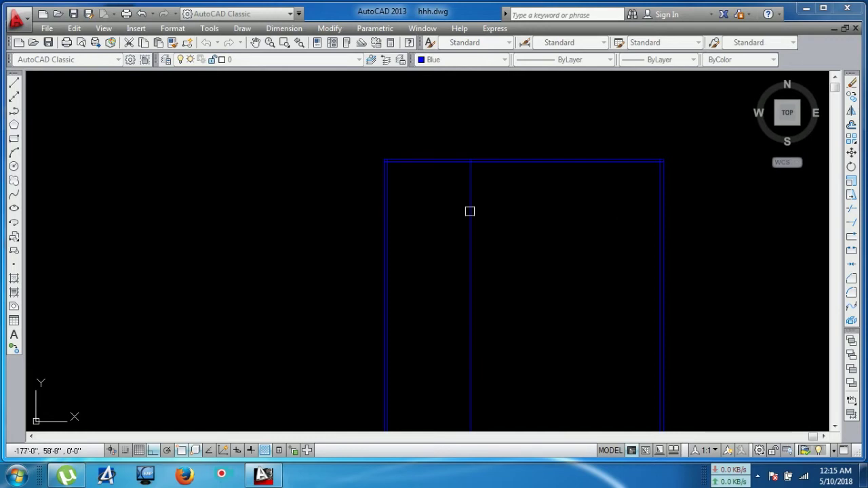
left_click(471, 211)
left_click(492, 218)
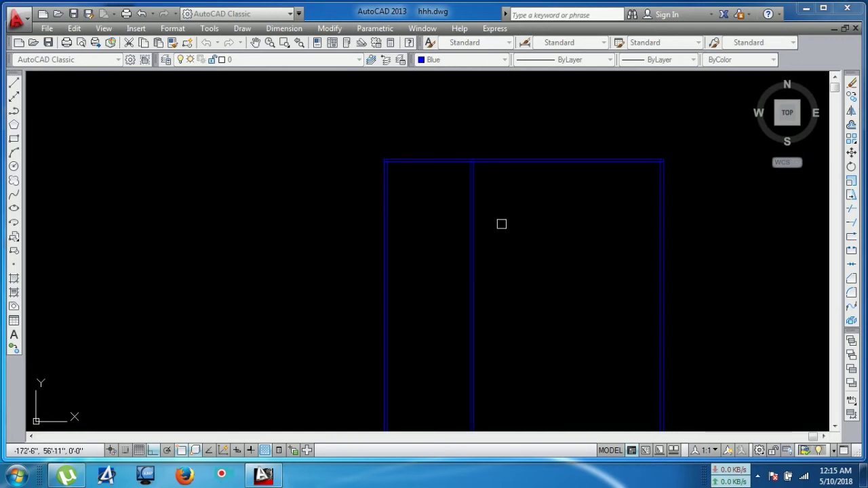
Add a second interior vertical wall farther right and double it.
scroll(505, 232, "up", 2)
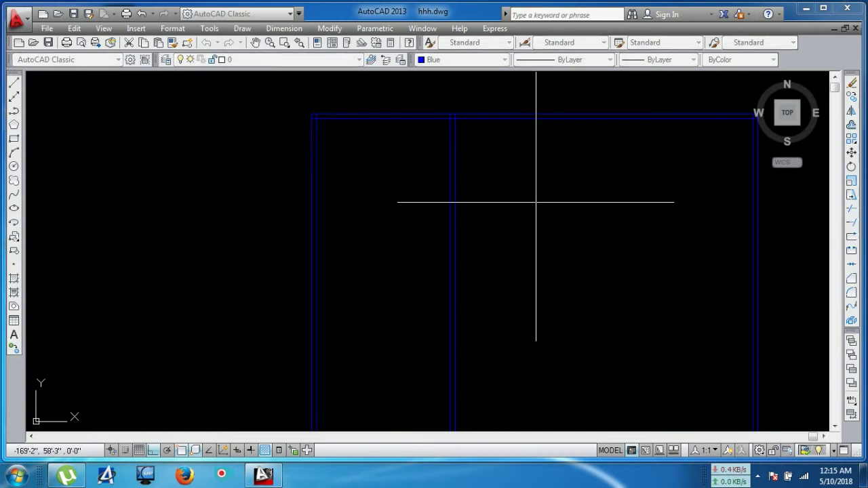
left_click(572, 219)
middle_click_drag(616, 224, 523, 261)
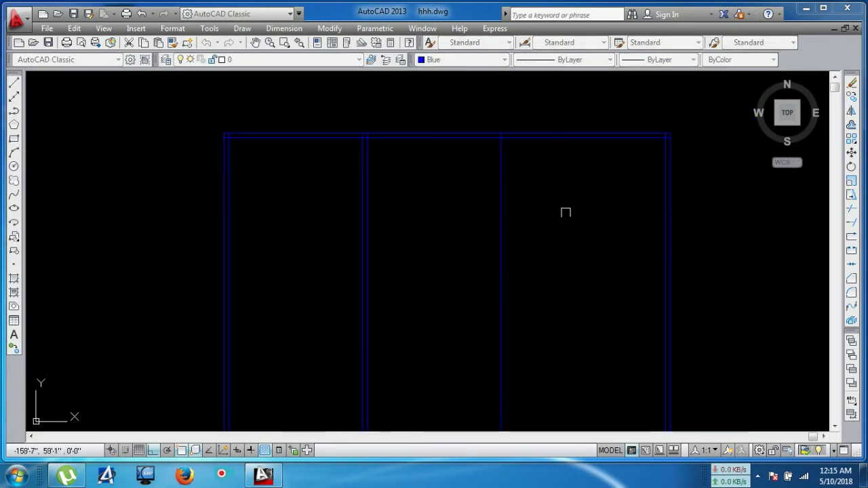
left_click(502, 195)
left_click(571, 212)
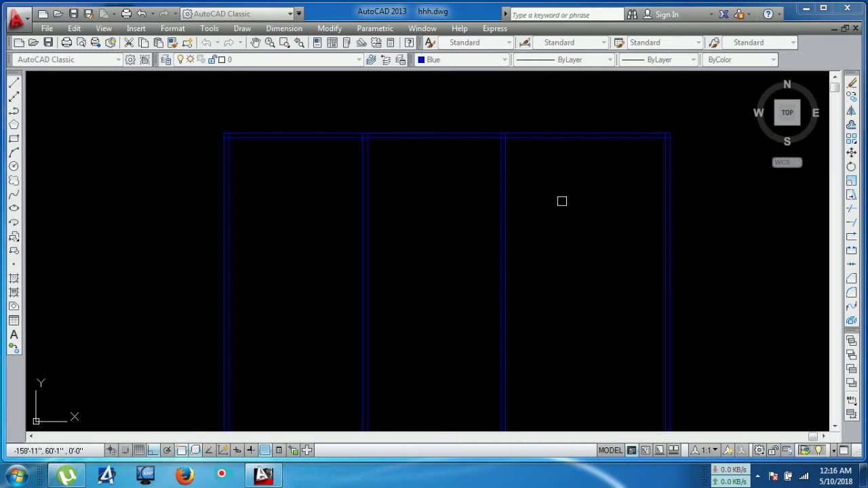
Offset the top wall into a doubled horizontal cross wall and select the lines below it.
left_click(547, 139)
left_click(540, 192)
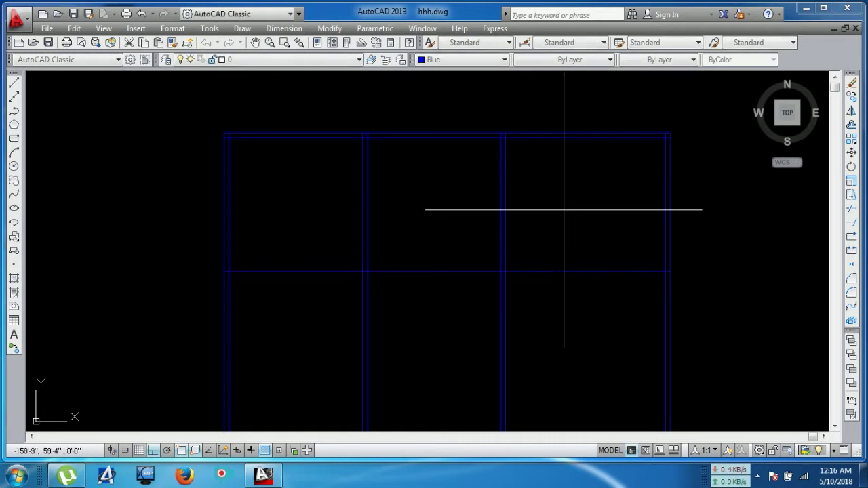
left_click(551, 271)
left_click(546, 299)
middle_click_drag(528, 304, 543, 245)
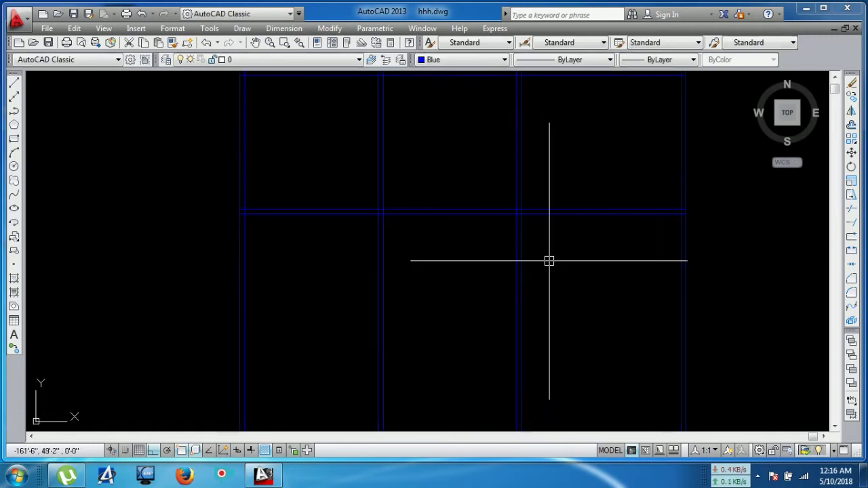
left_click_drag(550, 259, 314, 312)
Delete the interior wall lines below the cross wall and reframe the whole plan.
key("Delete")
scroll(389, 290, "down", 2)
middle_click_drag(389, 288, 412, 215)
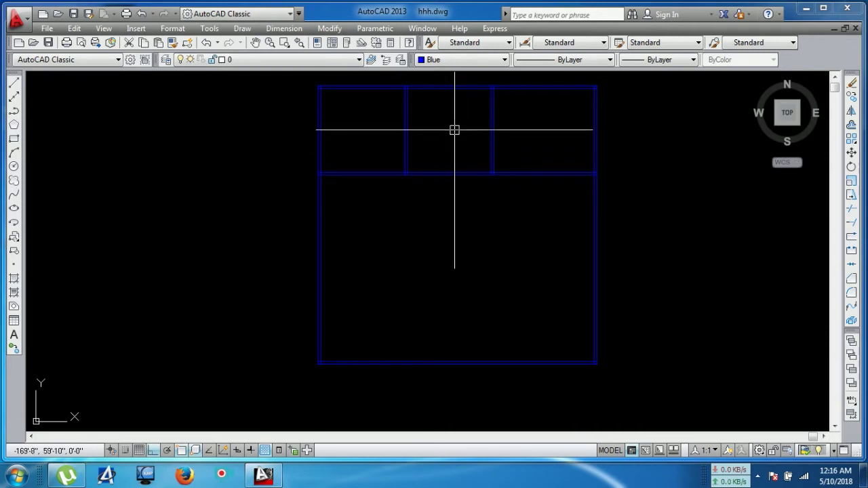
middle_click_drag(538, 202, 541, 173)
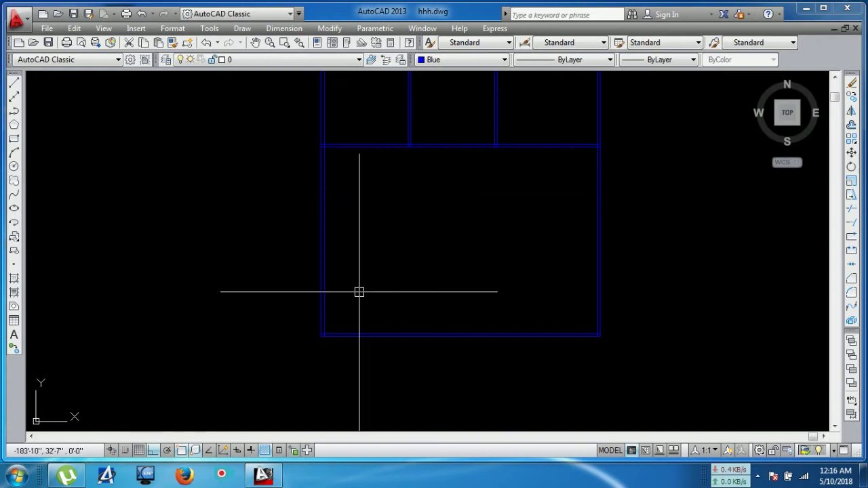
left_click(387, 305)
scroll(386, 306, "up", 2)
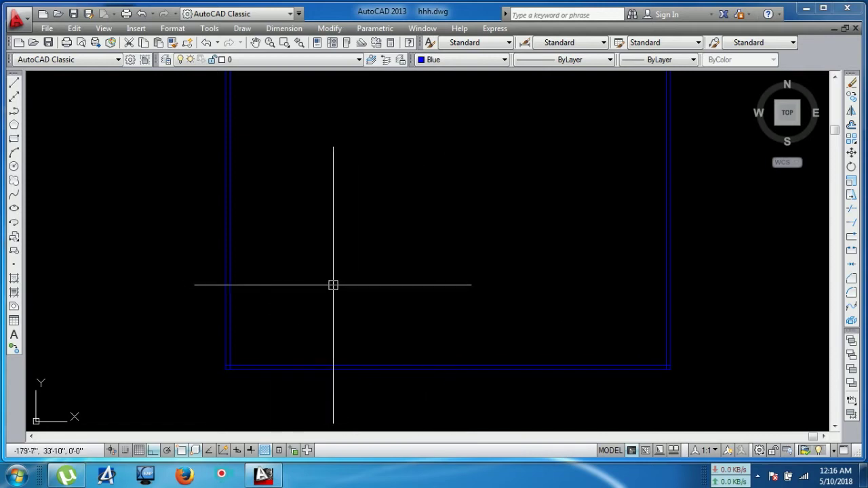
left_click(333, 285)
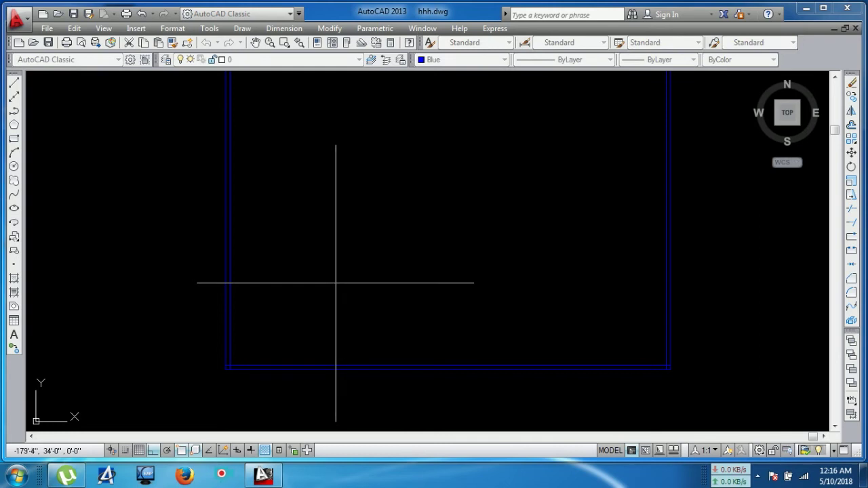
Offset the left and right inner walls toward the middle as lower partitions.
key("Return")
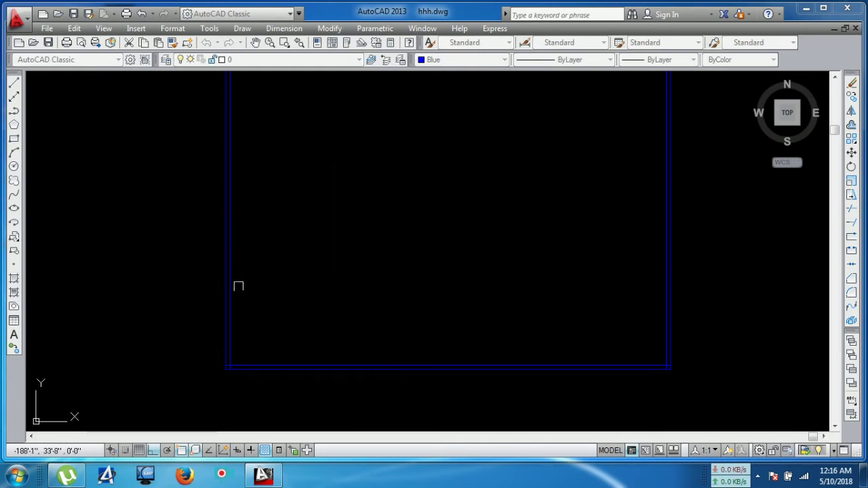
left_click(231, 275)
left_click(234, 270)
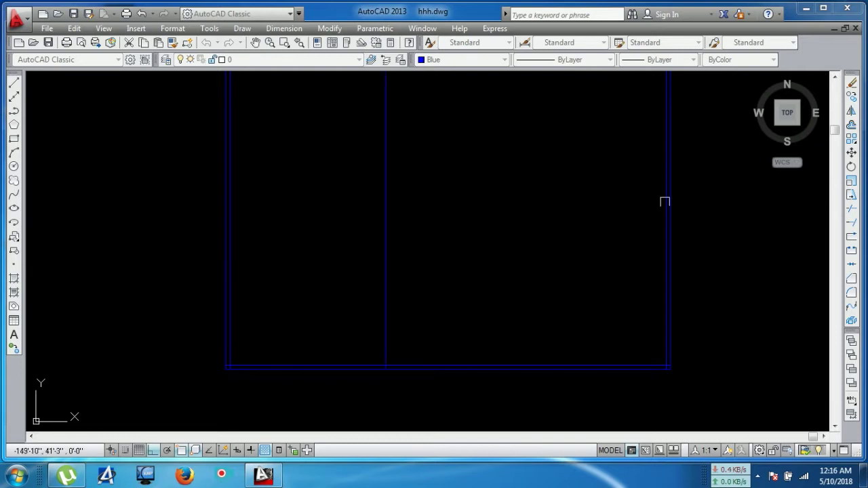
left_click(664, 202)
left_click(597, 225)
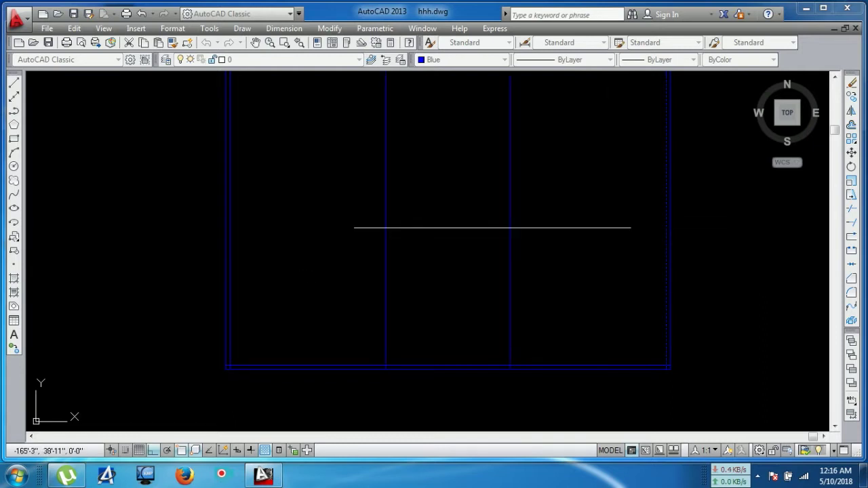
key("Return")
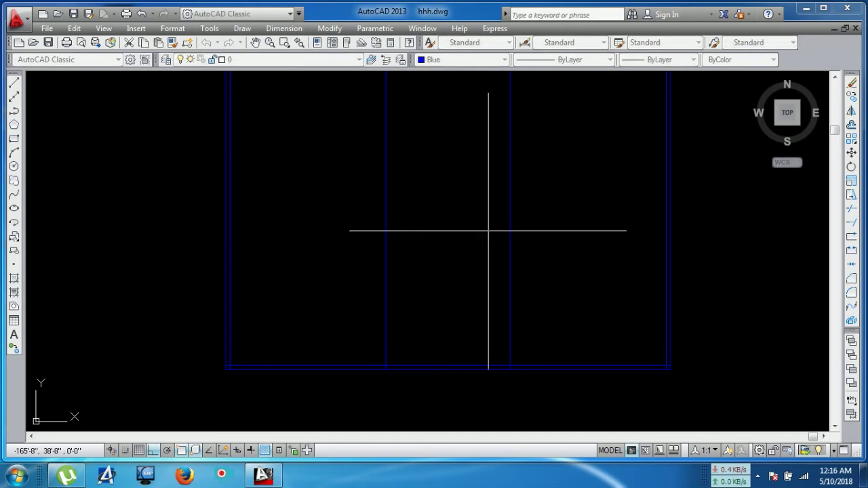
Double both lower partition lines to wall thickness.
key("Return")
left_click(510, 195)
left_click(428, 214)
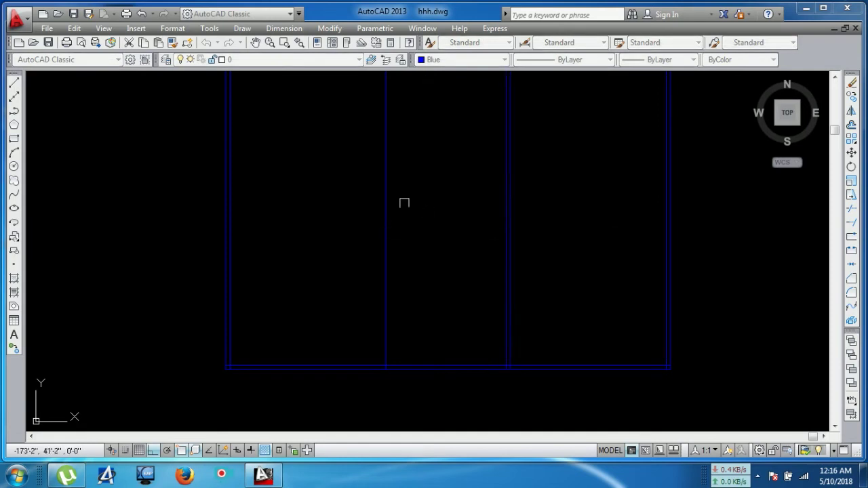
left_click(387, 202)
left_click(486, 214)
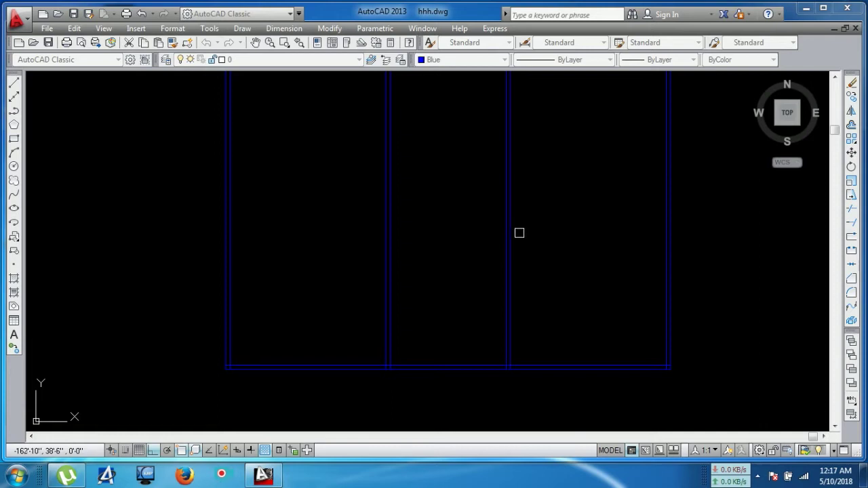
key("Return")
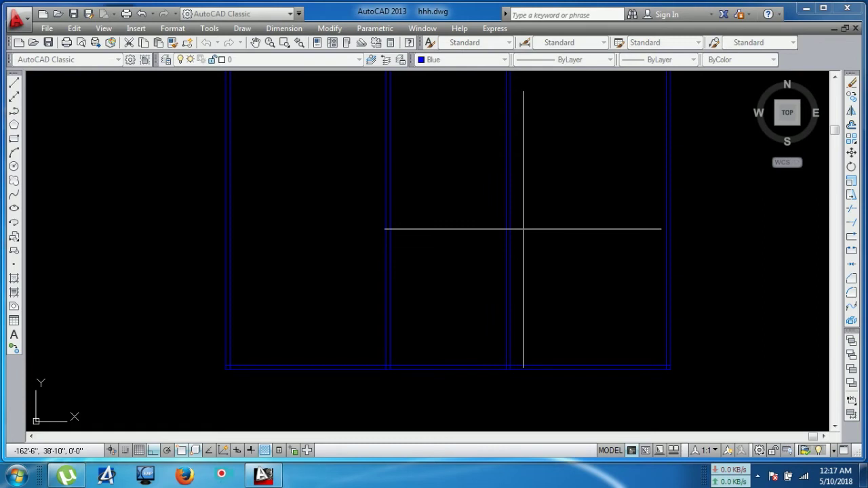
Offset the bottom wall into a doubled horizontal wall across the house.
key("Return")
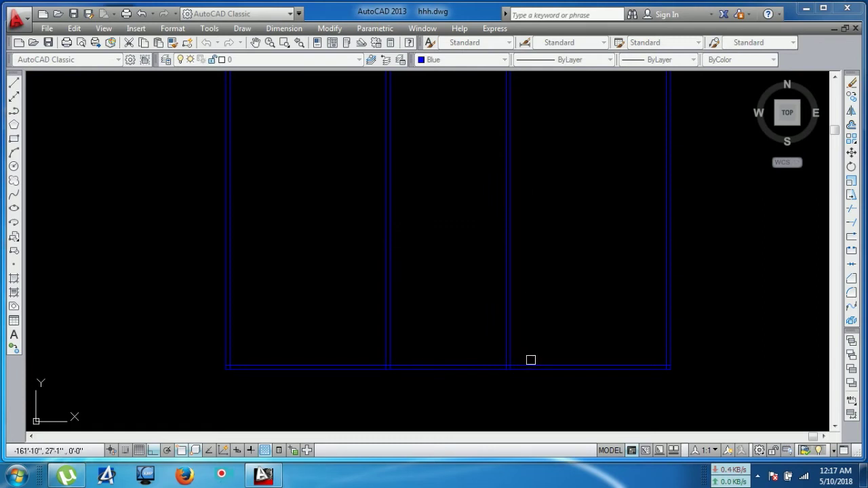
left_click(532, 362)
left_click(547, 276)
key("Return")
key("Return")
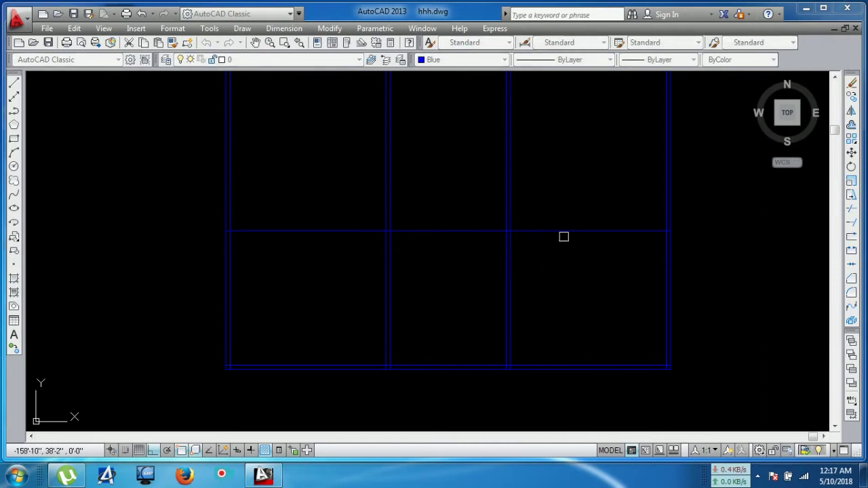
left_click(565, 232)
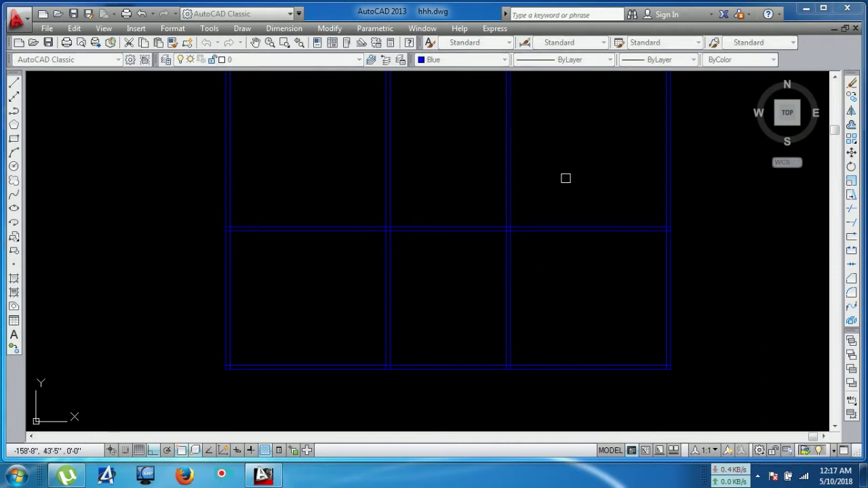
key("Return")
Trim the overlapping wall segments where the partitions cross.
key("Return")
left_click_drag(561, 163, 327, 177)
left_click_drag(446, 187, 407, 252)
scroll(437, 239, "down", 2)
middle_click_drag(438, 239, 429, 345)
scroll(437, 271, "up", 4)
scroll(438, 259, "down", 2)
scroll(401, 258, "down", 2)
key("Return")
Delete the stray wall segment in the top middle room and pan to the central hall.
left_click(405, 179)
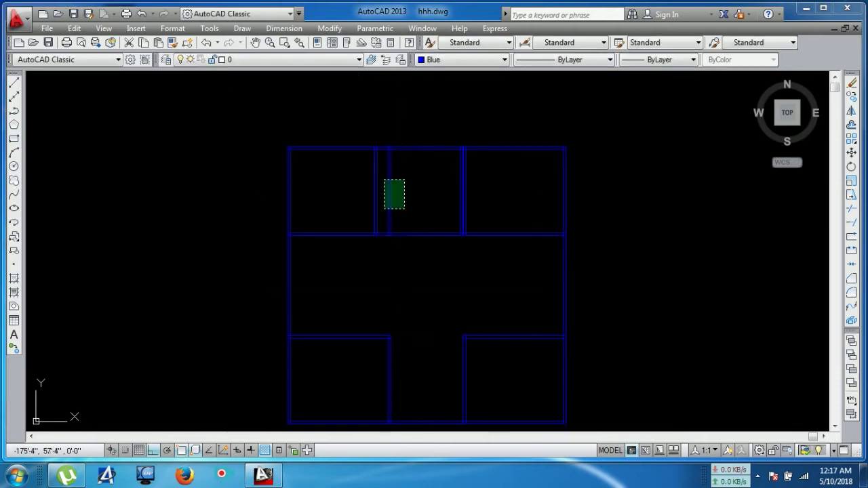
left_click(384, 212)
key("Delete")
middle_click_drag(436, 281, 496, 207)
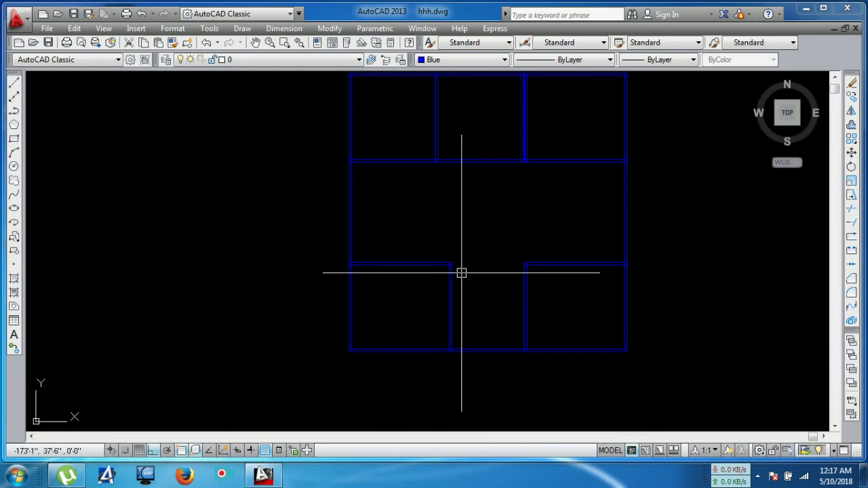
middle_click_drag(470, 265, 430, 287)
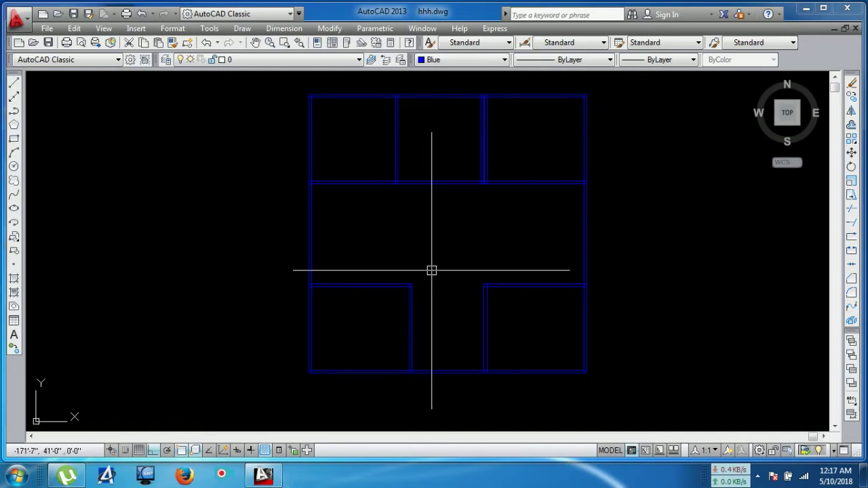
middle_click_drag(431, 271, 423, 252)
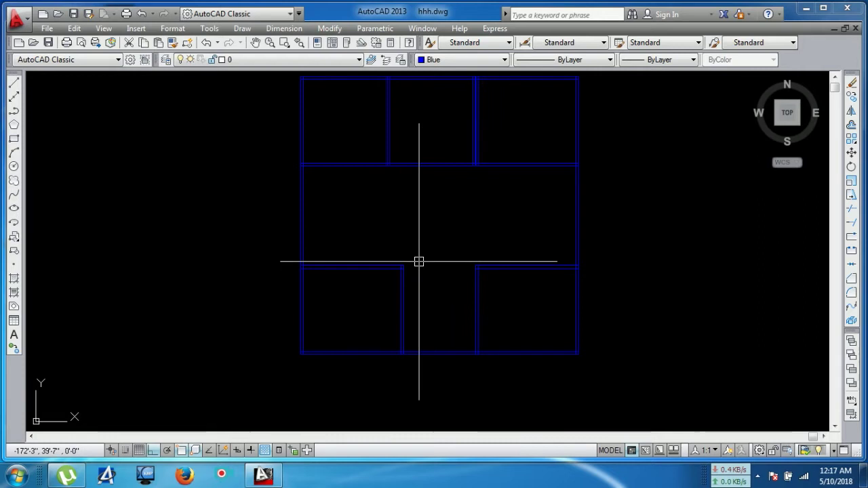
middle_click_drag(305, 265, 303, 257)
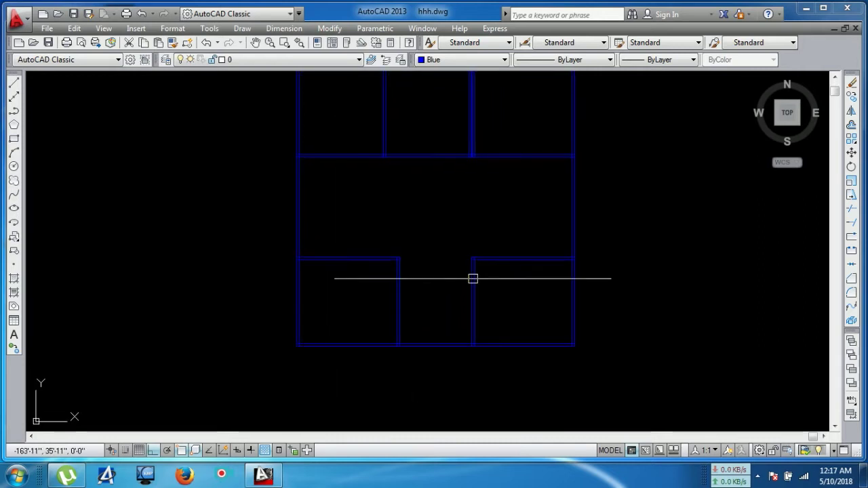
scroll(310, 223, "up", 2)
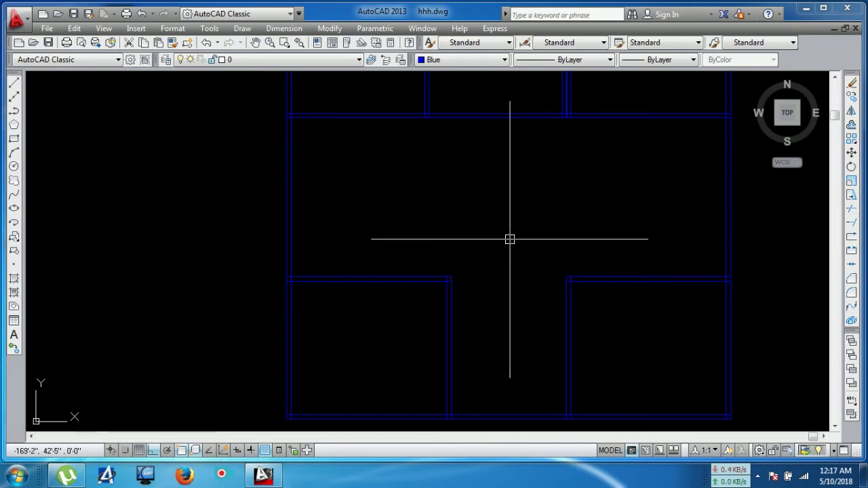
middle_click_drag(486, 248, 497, 221)
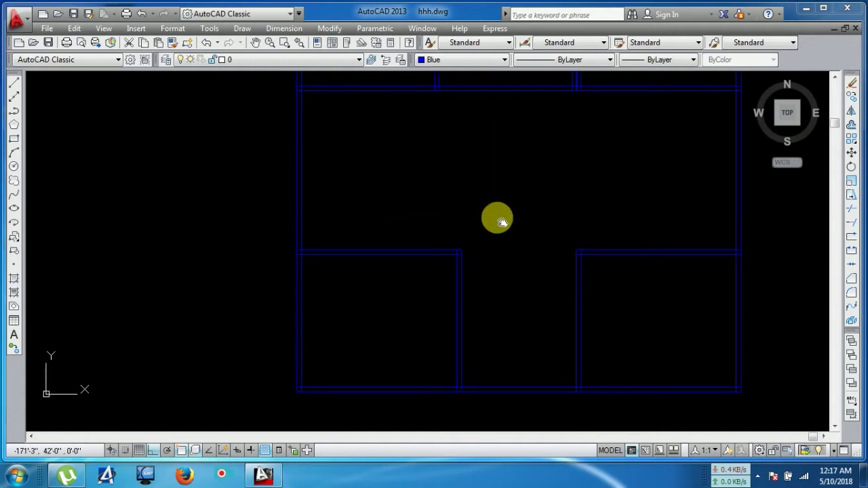
Offset the left wall line to place a vertical centre line through the central hall.
type("l")
key("Return")
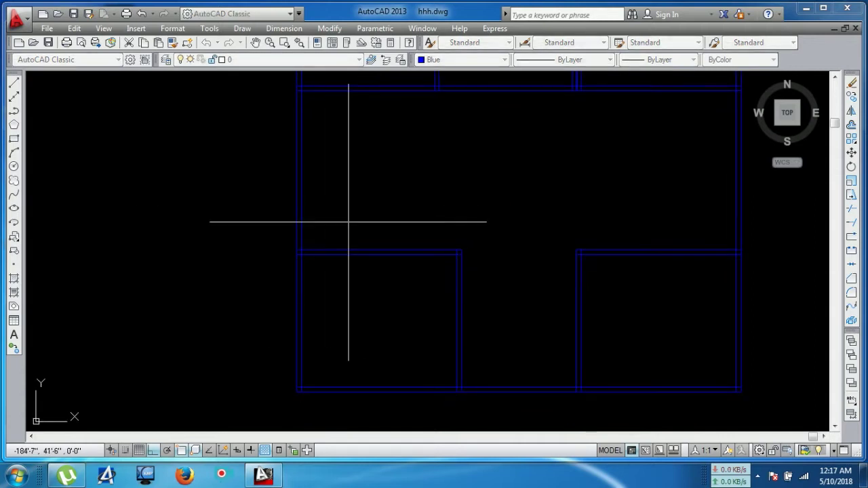
key("Return")
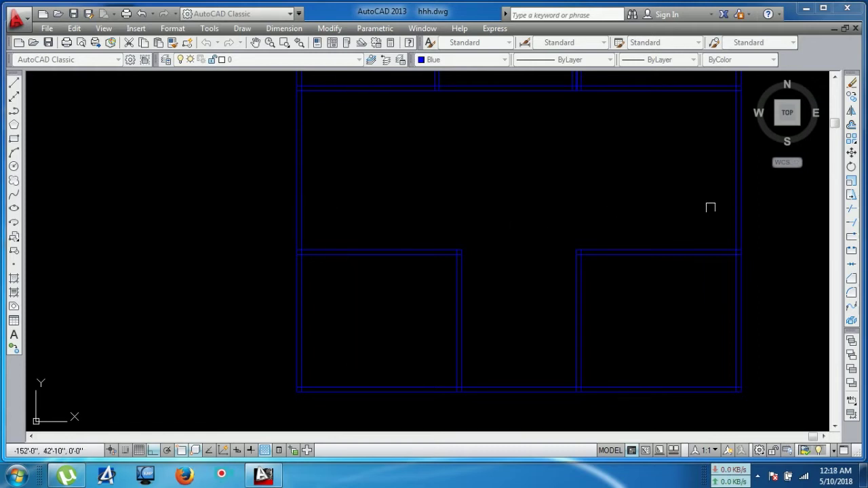
left_click(294, 199)
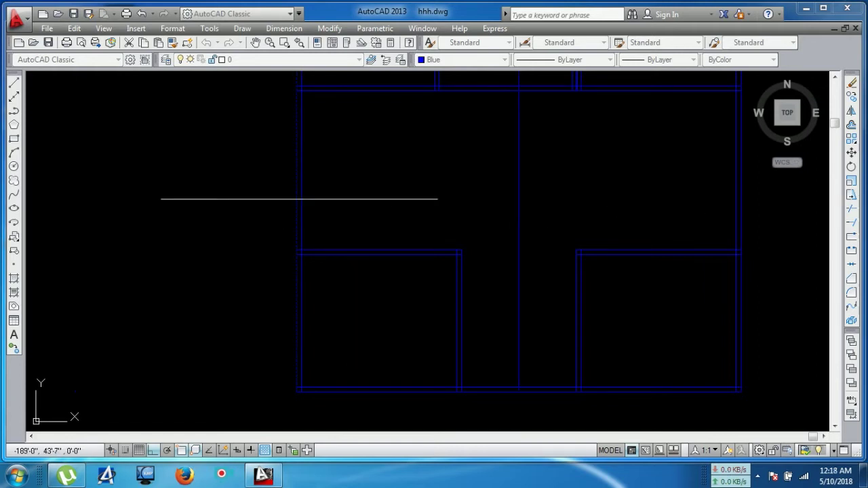
left_click(538, 223)
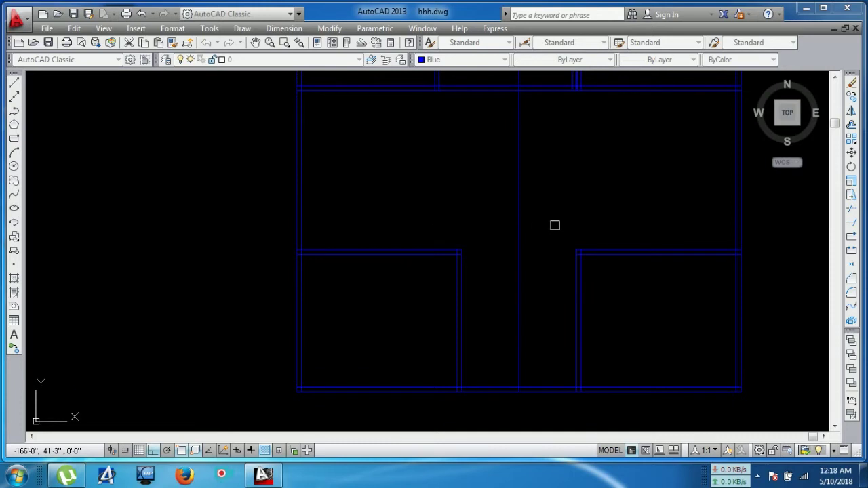
key("Escape")
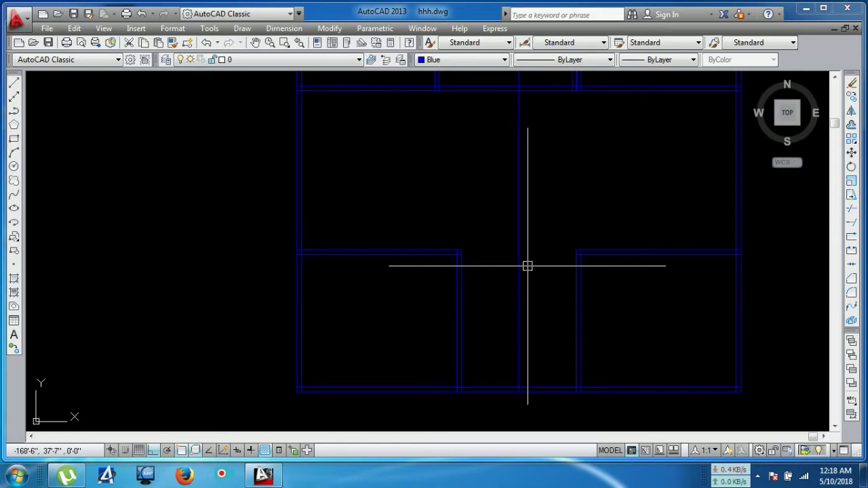
Offset the hall's centre line once to each side.
mouse_move(558, 332)
middle_mouse_down()
mouse_move(567, 258)
mouse_move(523, 313)
middle_mouse_up()
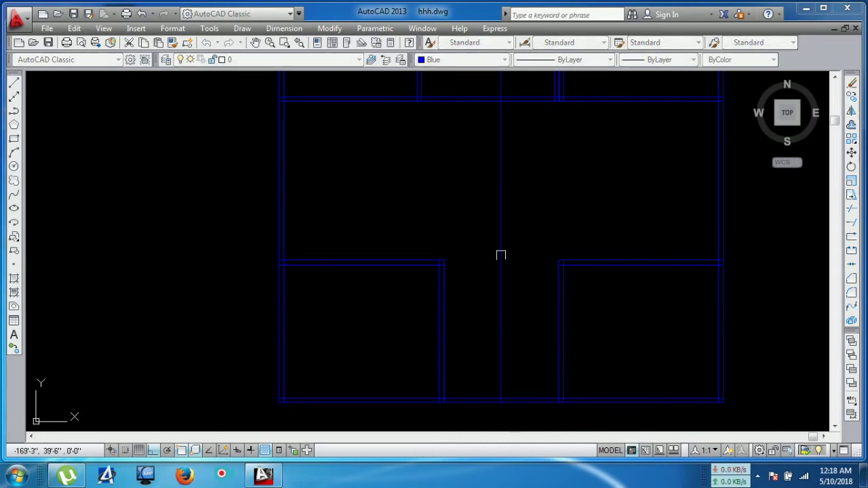
left_click(500, 251)
left_click(569, 238)
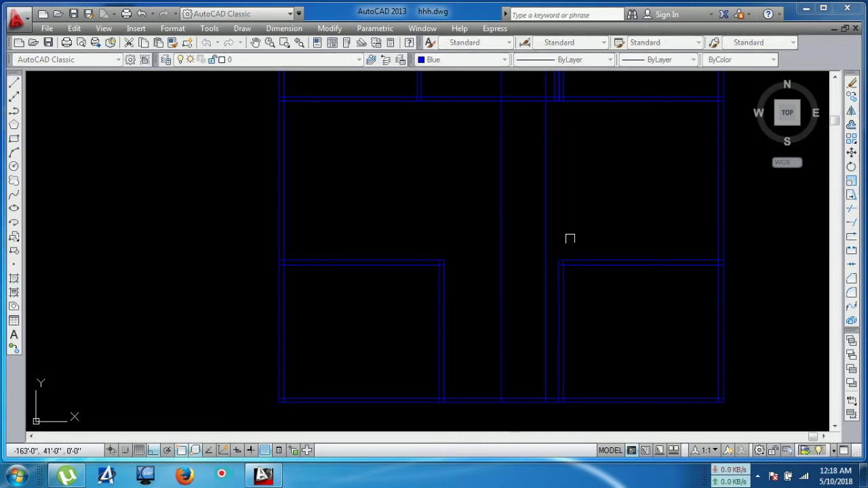
left_click(500, 213)
left_click(450, 220)
middle_click_drag(517, 386, 531, 370)
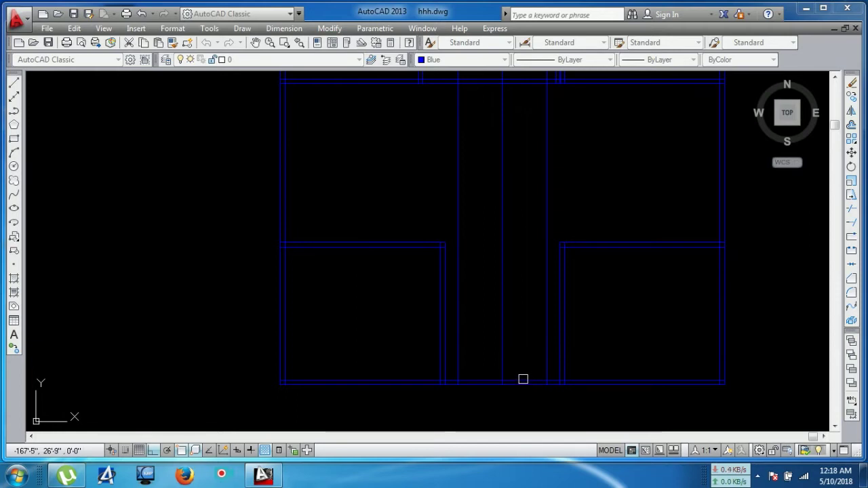
key("Escape")
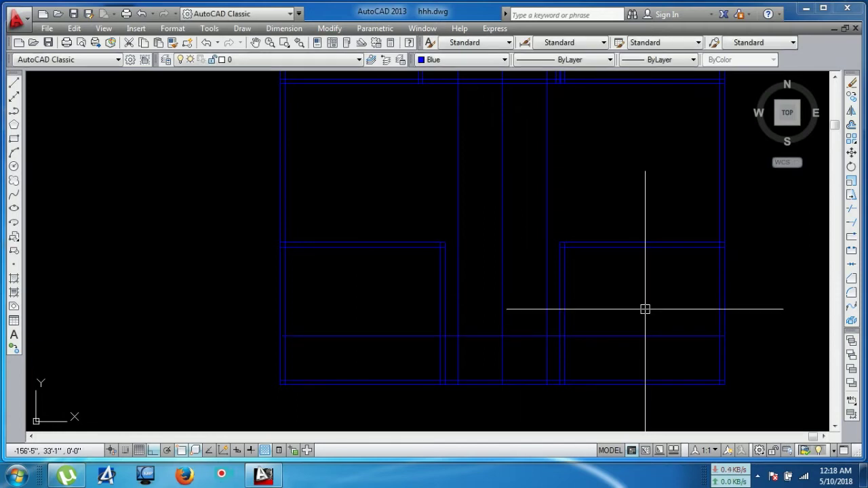
Delete the horizontal line's outer segments, keeping only the part inside the central passage.
key("Return")
scroll(576, 334, "up", 4)
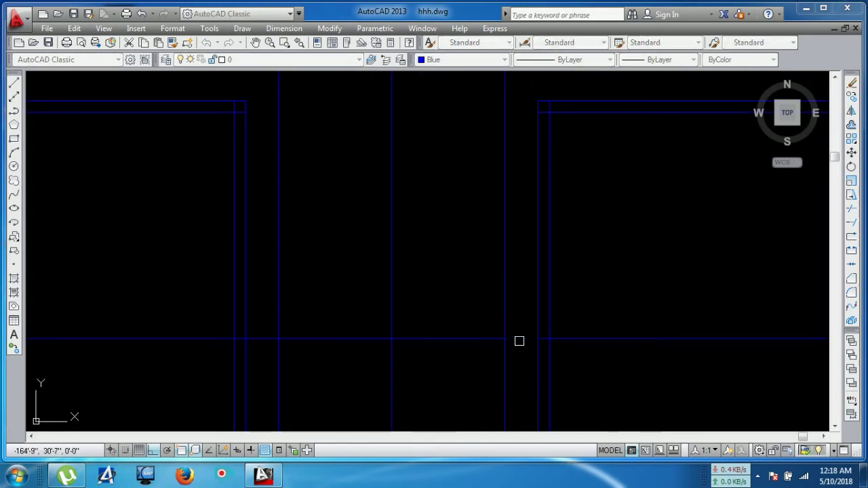
scroll(271, 335, "down", 2)
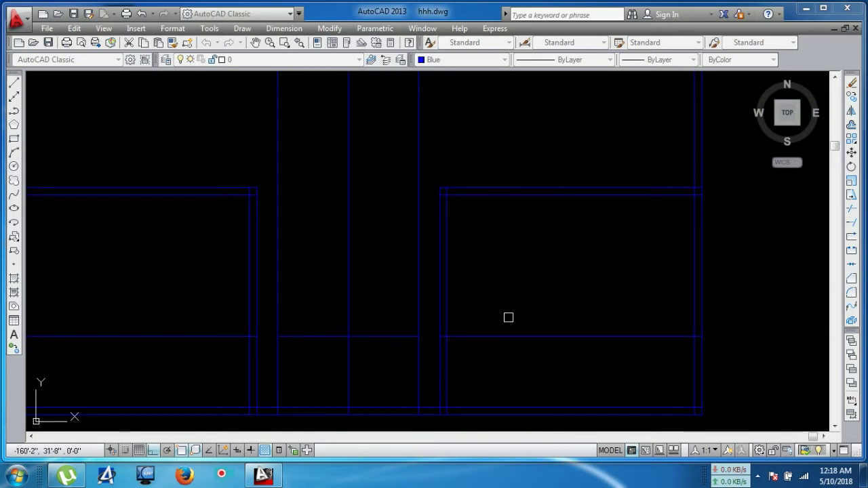
left_click(497, 336)
left_click(164, 348)
left_click(133, 315)
key("Delete")
middle_click_drag(554, 368, 622, 357)
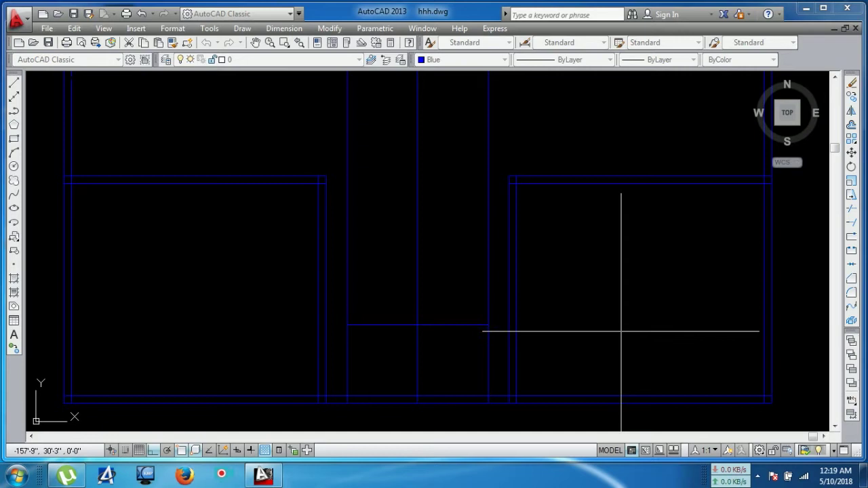
Delete the extra horizontal line and offset the first stair treads upward.
left_click(439, 324)
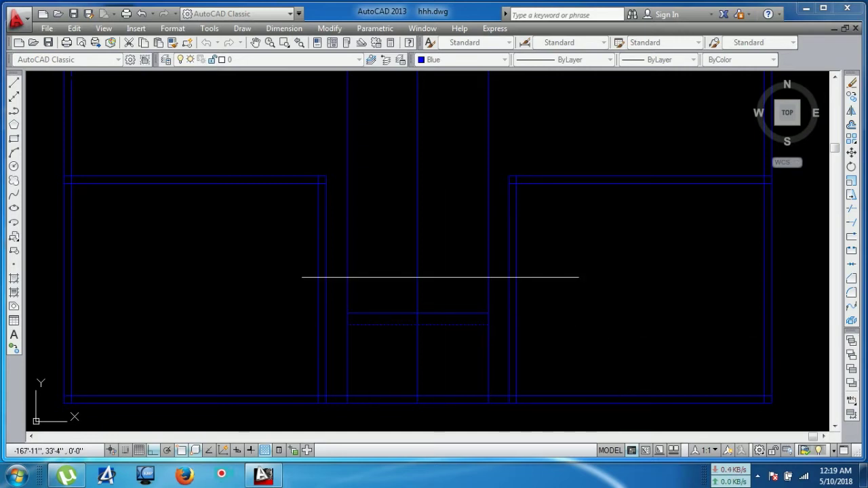
key("Return")
left_click(446, 300)
left_click(446, 287)
left_click(445, 290)
left_click(447, 270)
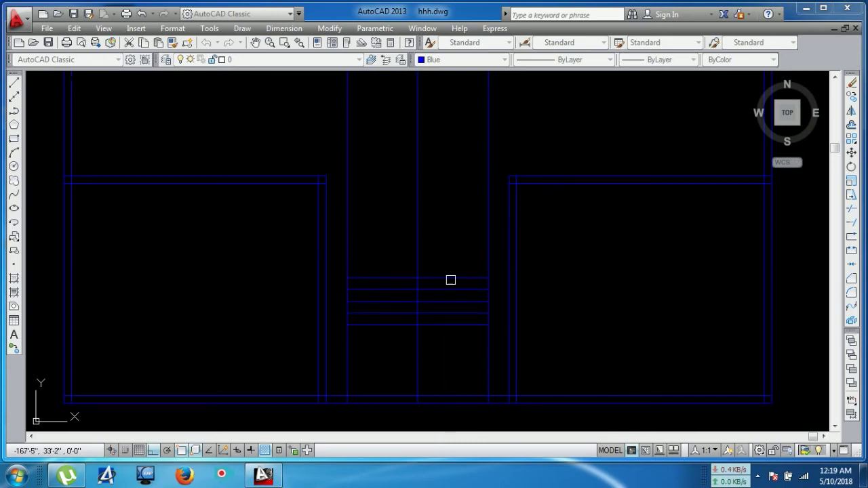
left_click(451, 265)
left_click(454, 251)
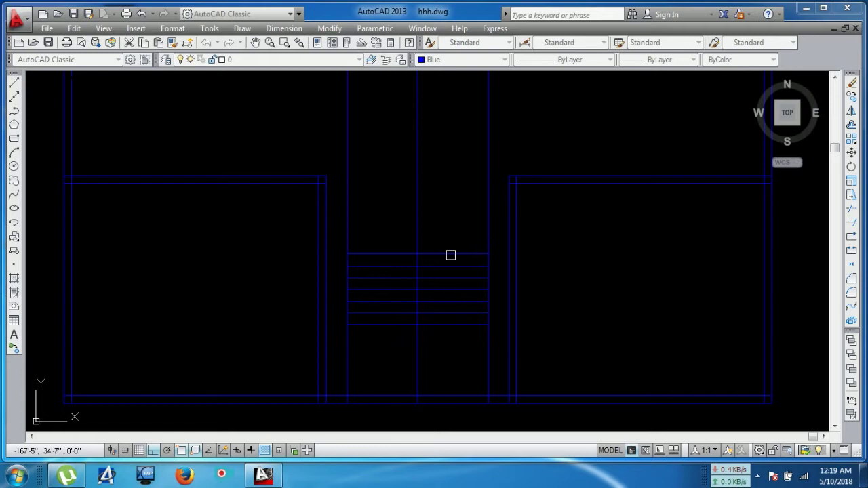
Add the remaining upper treads, delete the extra top tread and recentre the plan.
left_click(454, 231)
left_click(449, 202)
left_click(449, 219)
left_click(443, 192)
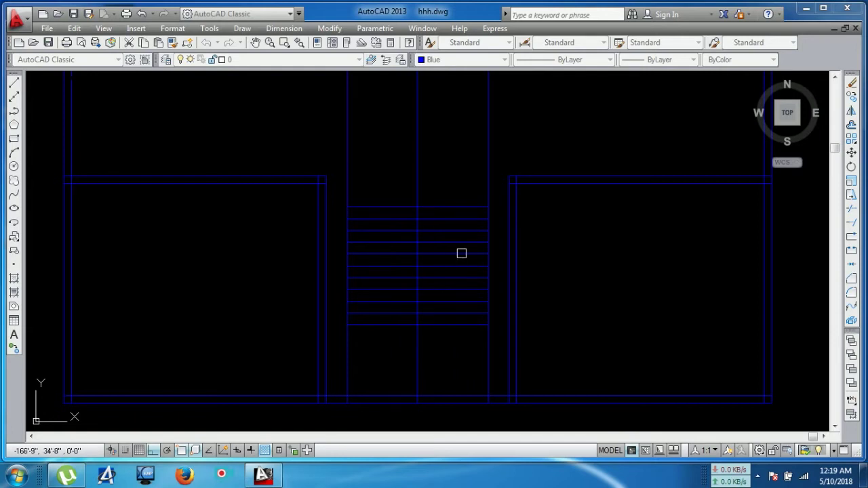
left_click(464, 206)
key("Delete")
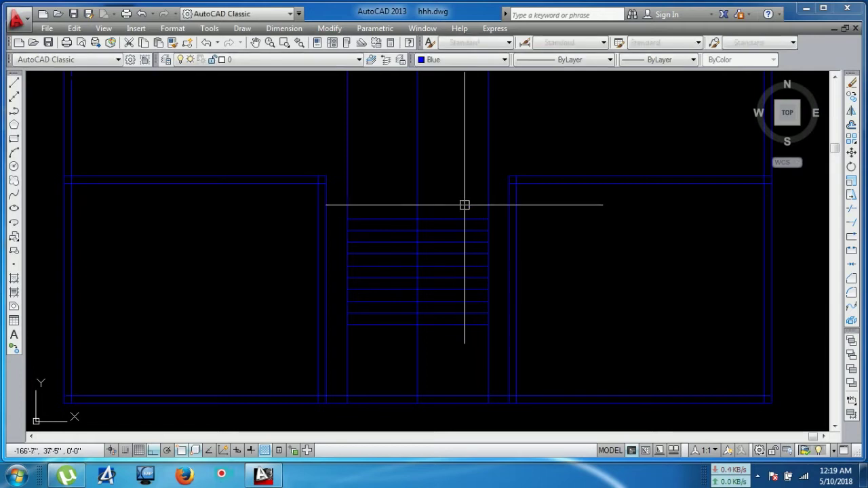
scroll(583, 271, "down", 2)
scroll(587, 268, "down", 1)
middle_click_drag(586, 268, 577, 325)
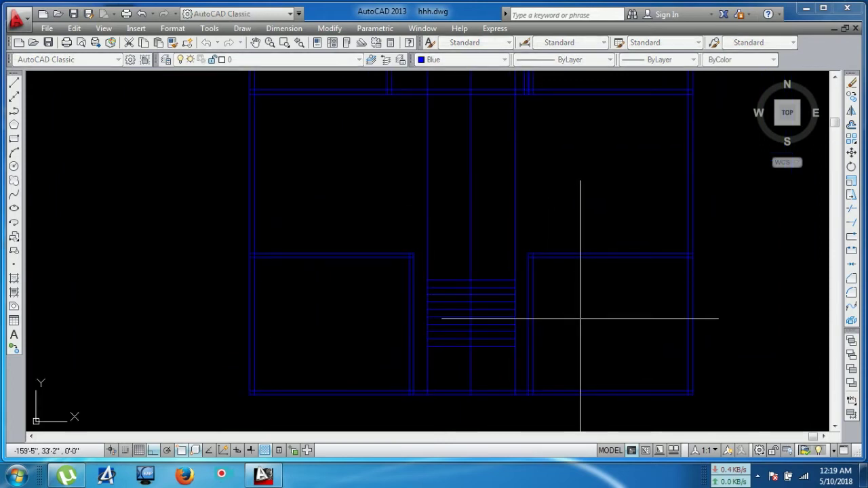
key("Return")
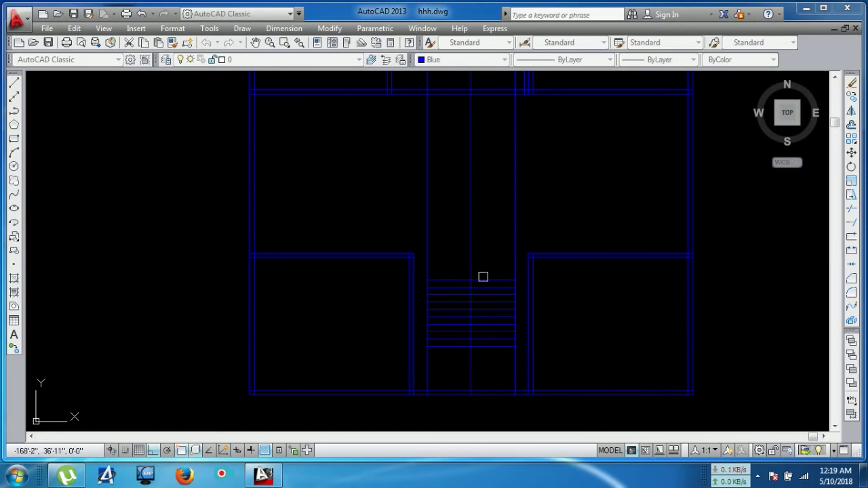
Offset the stair's centre divider a small distance to make it a double line.
scroll(478, 241, "up", 4)
scroll(476, 274, "down", 2)
middle_click_drag(480, 280, 470, 293)
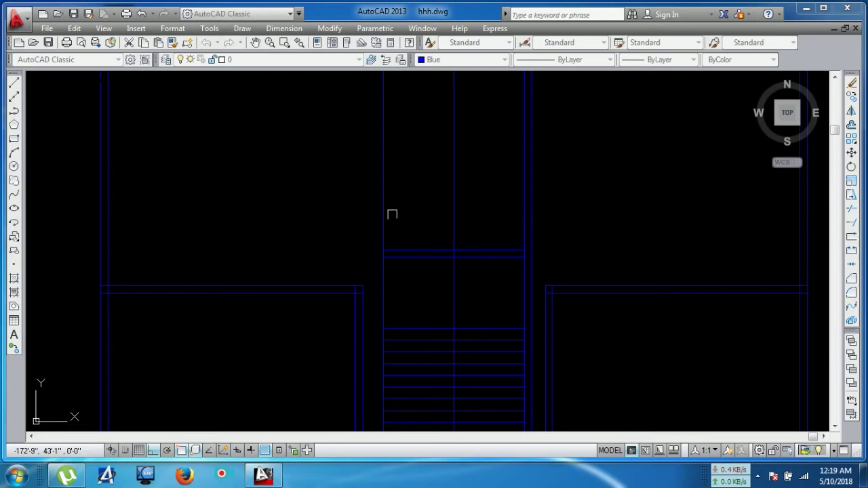
left_click(384, 214)
left_click(331, 234)
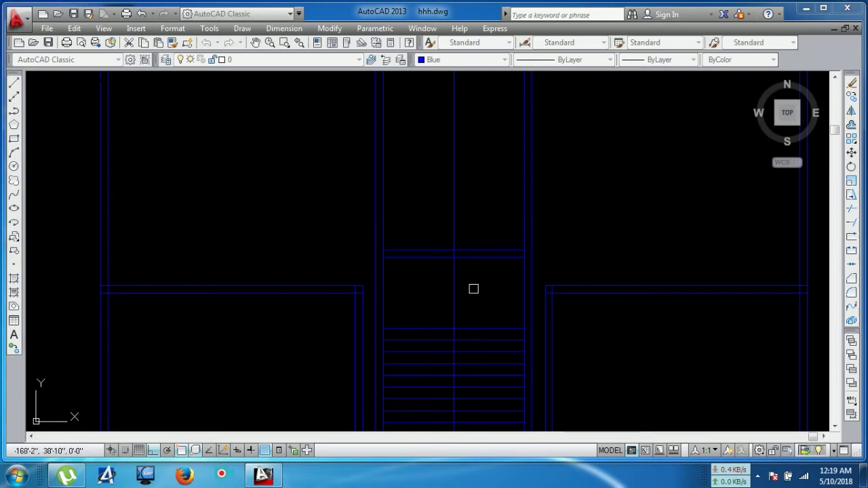
key("space")
key("Escape")
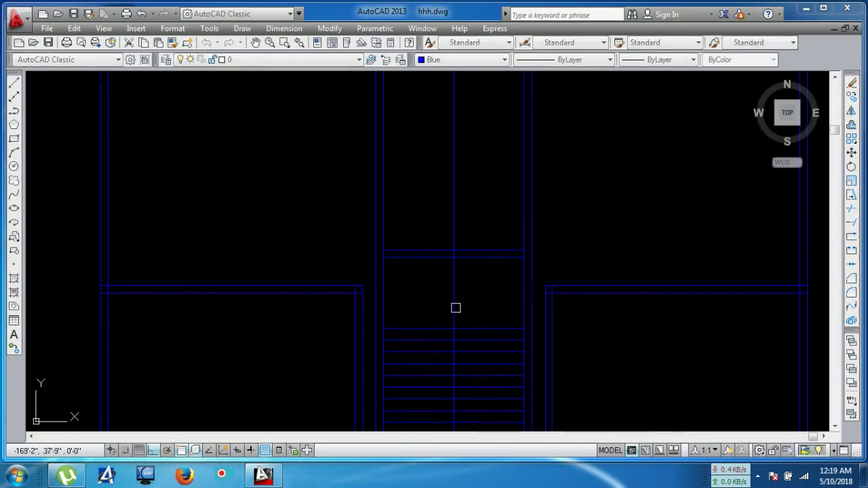
Erase the vertical lines above the stair band, then undo the erase.
middle_click_drag(457, 296, 459, 227)
middle_click_drag(454, 399, 461, 300)
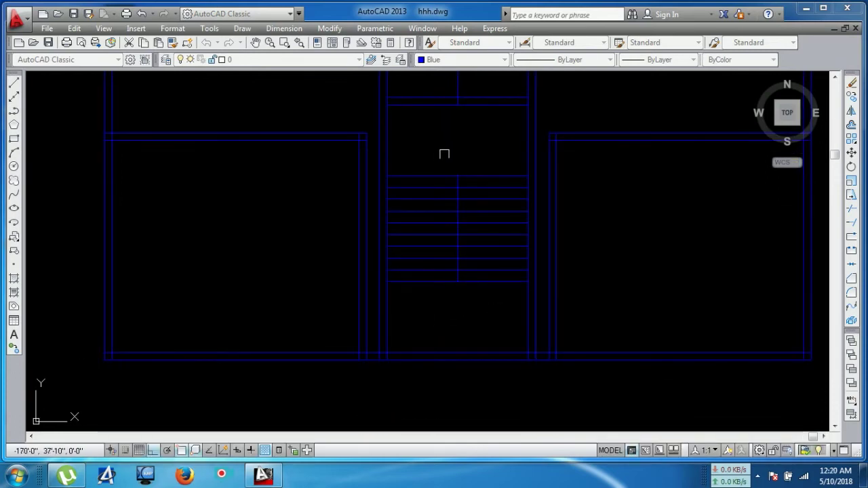
mouse_move(461, 143)
middle_mouse_down()
mouse_move(471, 387)
mouse_move(465, 332)
middle_mouse_up()
middle_click_drag(453, 275, 437, 256)
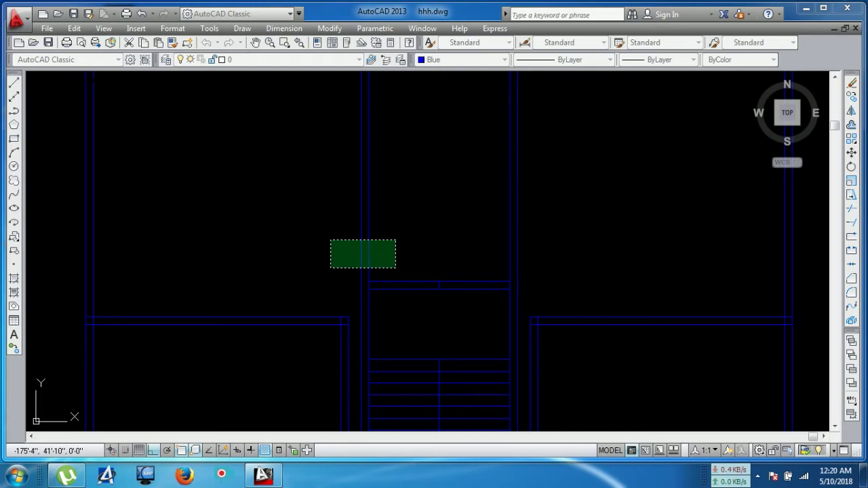
left_click(331, 267)
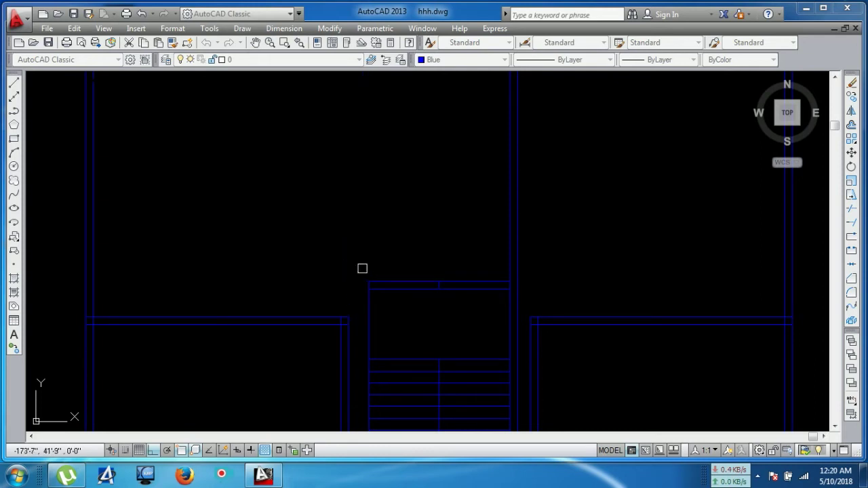
key("ctrl+z")
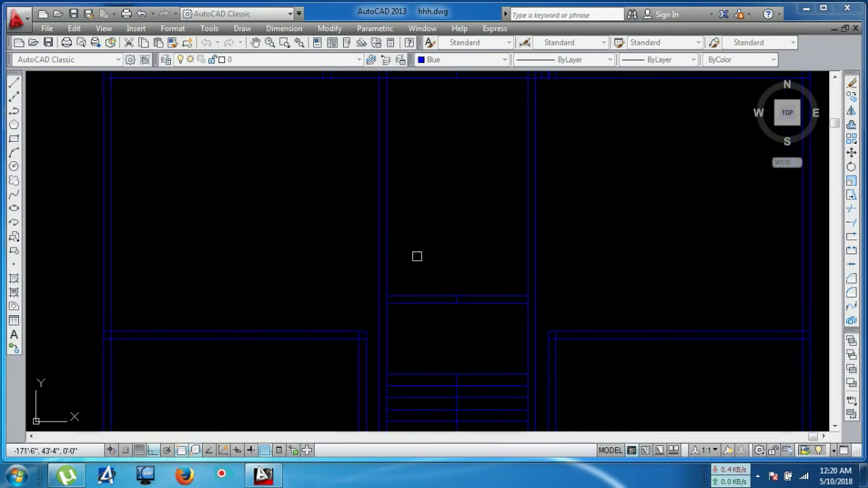
Trim the stair divider lines back above the stair band with a crossing window.
scroll(420, 258, "up", 2)
scroll(366, 288, "up", 2)
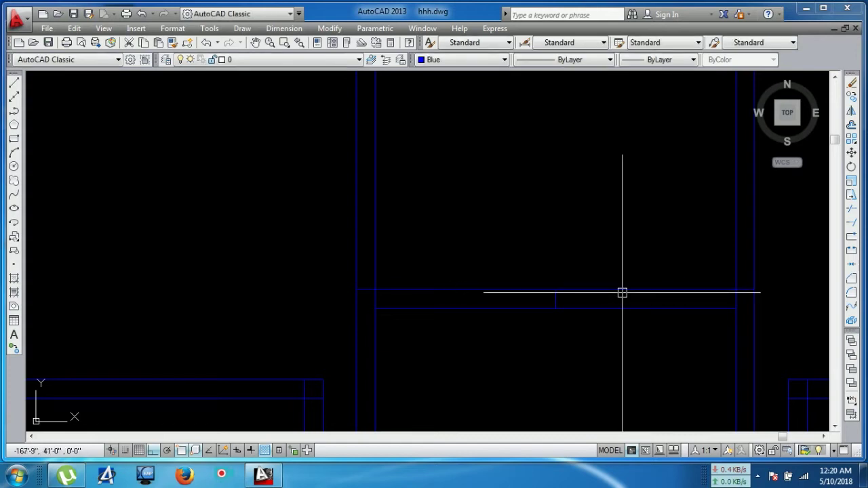
type("tr")
key("Return")
key("Return")
left_click_drag(523, 225, 268, 261)
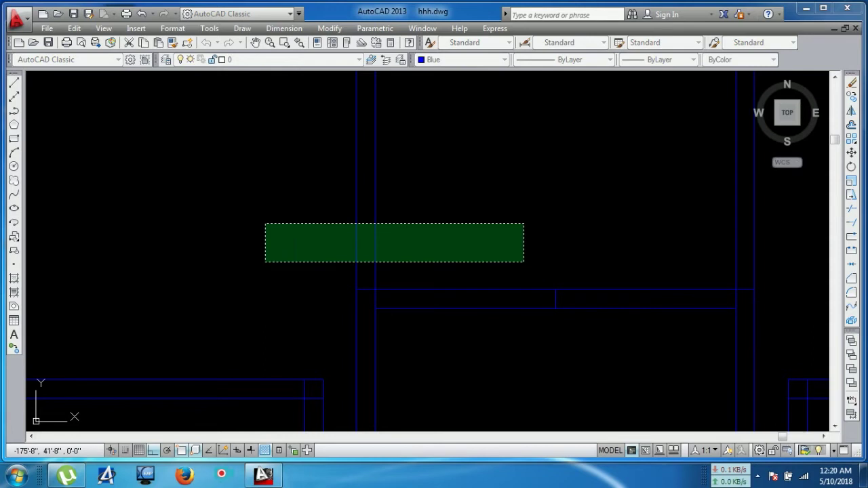
Delete the stray vertical line in the upper rooms.
scroll(692, 262, "down", 2)
scroll(660, 303, "down", 2)
scroll(557, 246, "down", 2)
middle_click_drag(693, 328, 606, 377)
scroll(608, 378, "down", 3)
scroll(615, 295, "up", 1)
scroll(562, 312, "up", 2)
left_click(586, 265)
left_click(536, 290)
key("Delete")
Check a vertical line by the wall, clear the selection, and view the bottom walls.
mouse_move(645, 277)
middle_mouse_down()
mouse_move(615, 306)
mouse_move(589, 254)
mouse_move(569, 260)
middle_mouse_up()
scroll(615, 306, "up", 4)
scroll(568, 283, "up", 2)
left_click(560, 259)
left_click(526, 303)
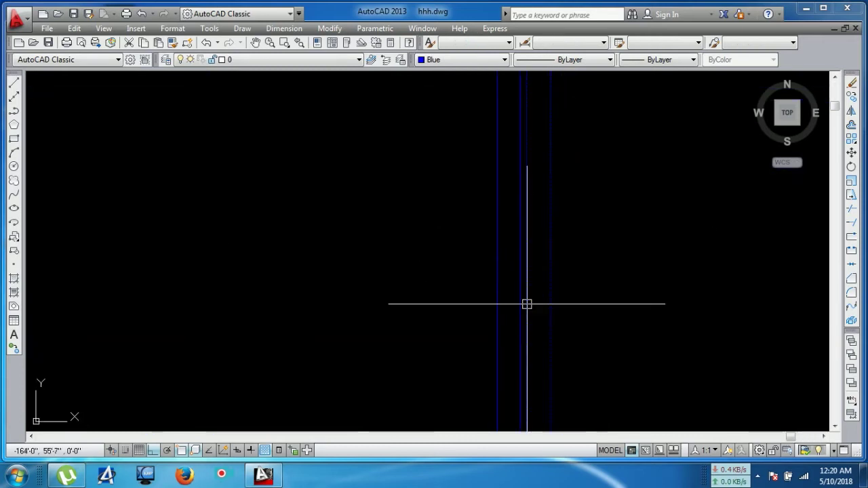
key("Escape")
scroll(614, 296, "down", 3)
middle_click_drag(615, 293, 556, 361)
scroll(496, 300, "up", 2)
scroll(495, 330, "up", 1)
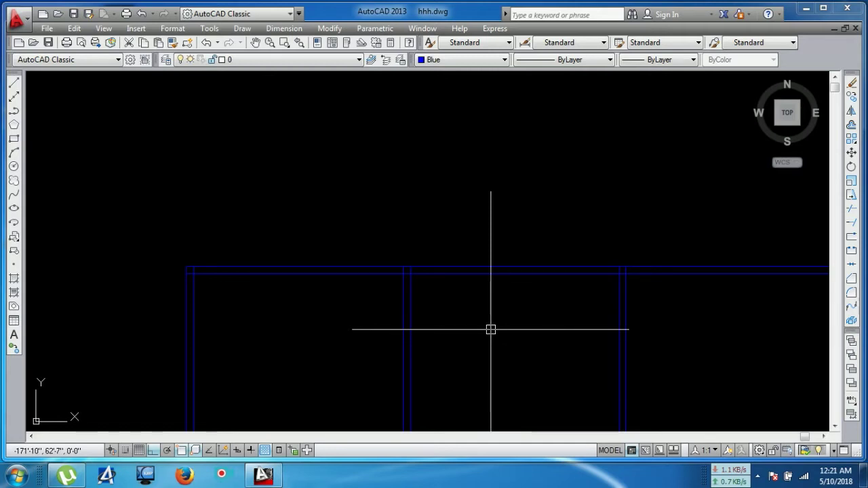
middle_click_drag(291, 301, 289, 196)
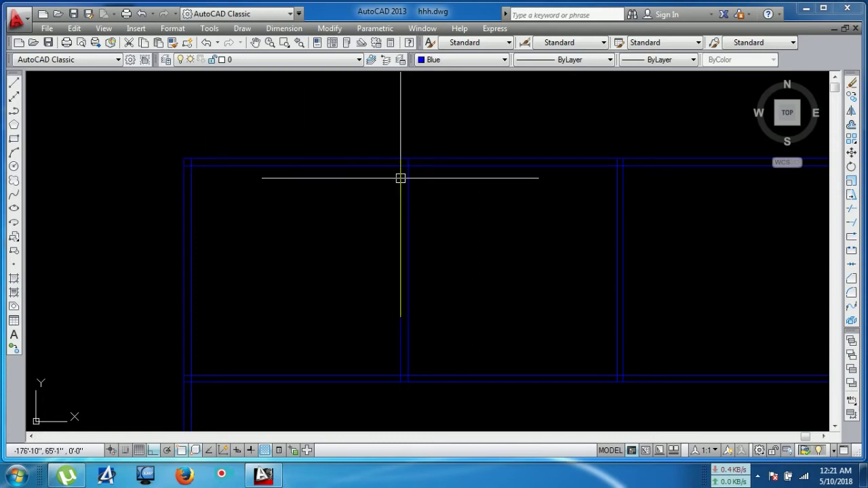
Dimension the upper-left room's top edge with a 12' linear dimension placed above it.
left_click(284, 28)
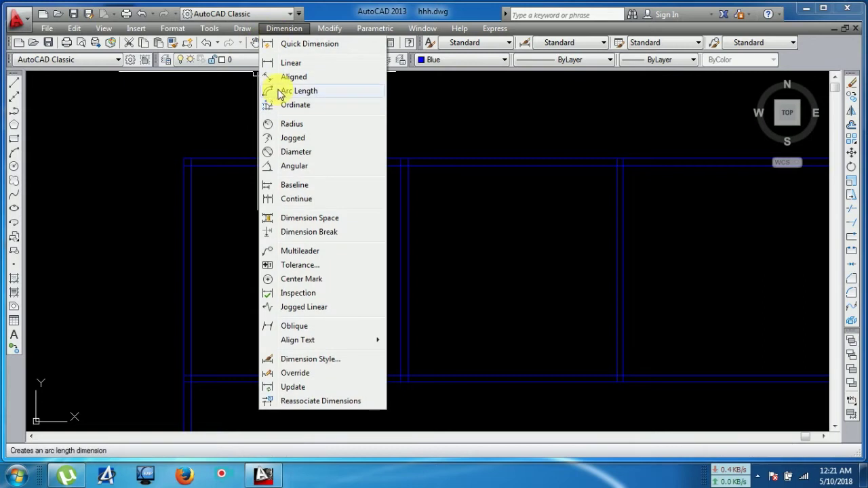
left_click(287, 64)
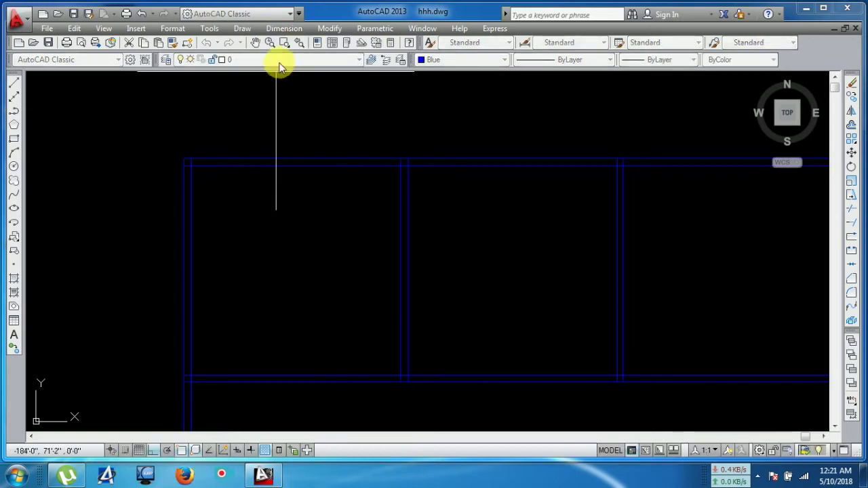
scroll(199, 160, "up", 3)
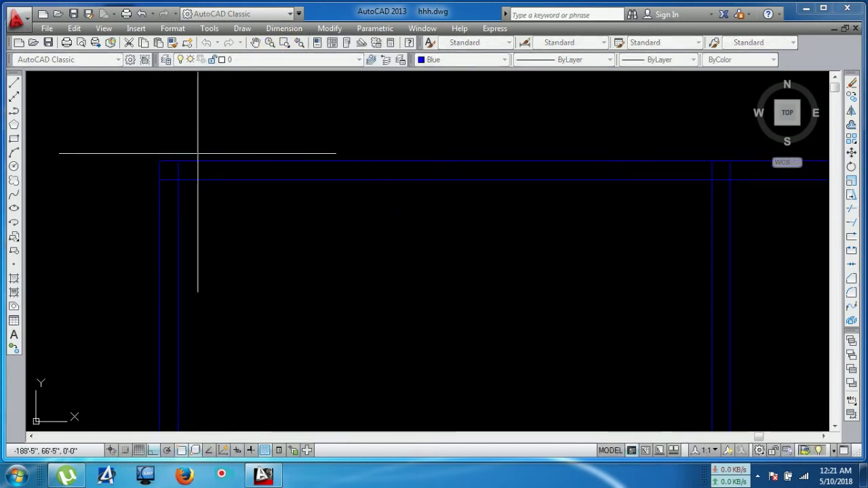
left_click(177, 160)
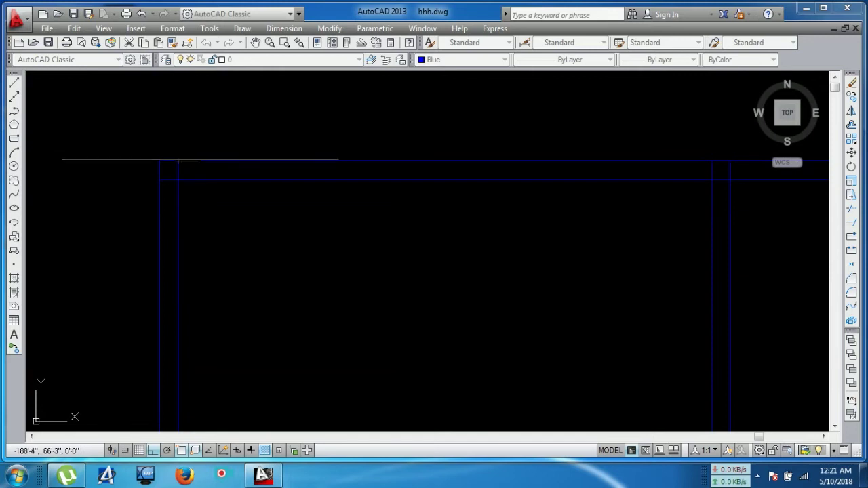
left_click(712, 161)
mouse_move(691, 100)
middle_mouse_down()
mouse_move(634, 186)
mouse_move(438, 174)
middle_mouse_up()
left_click(630, 175)
Open the Dimension Style Manager with the D alias.
scroll(630, 164, "down", 3)
scroll(630, 163, "down", 4)
scroll(438, 174, "up", 4)
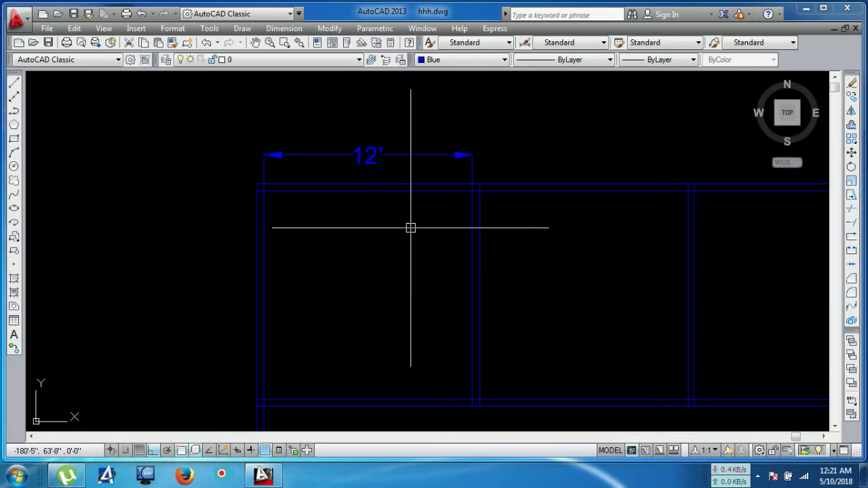
type("d")
key("Return")
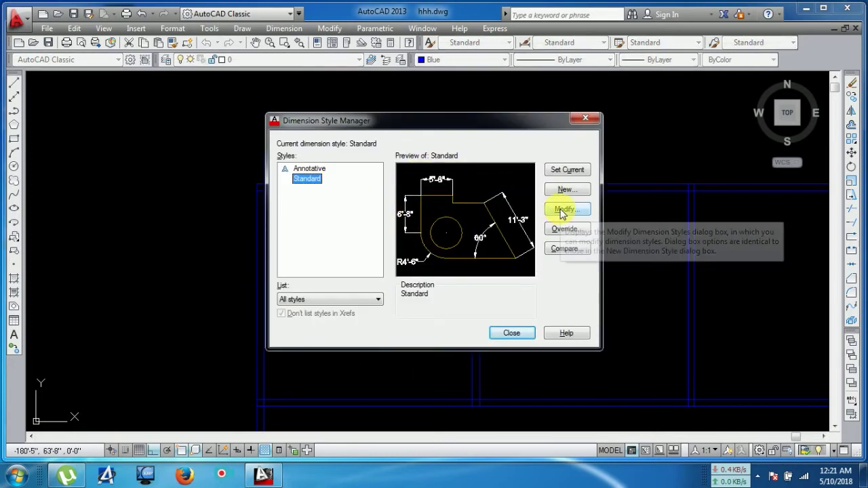
Confirm the Standard style's 1' arrows and 1' text height, then close the manager.
left_click(563, 211)
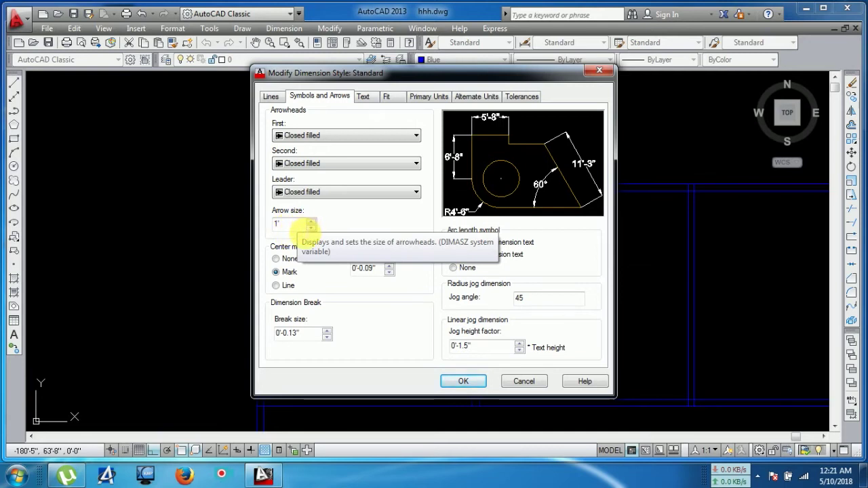
left_click(288, 223)
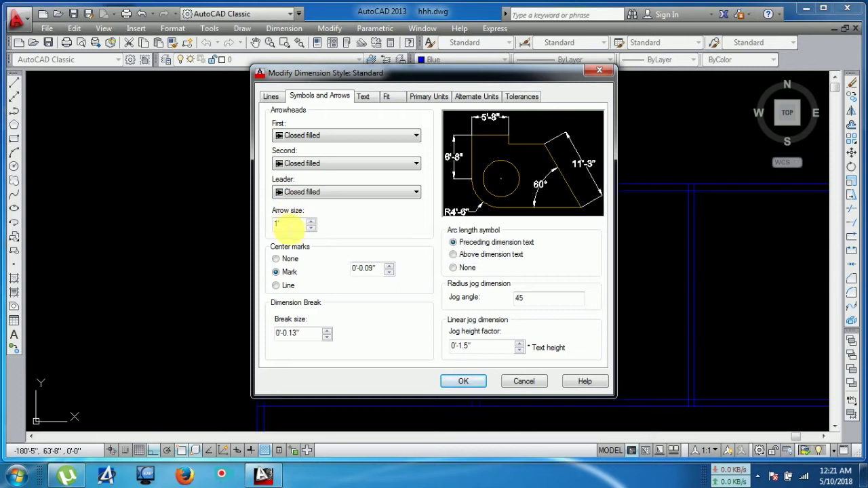
left_click(363, 97)
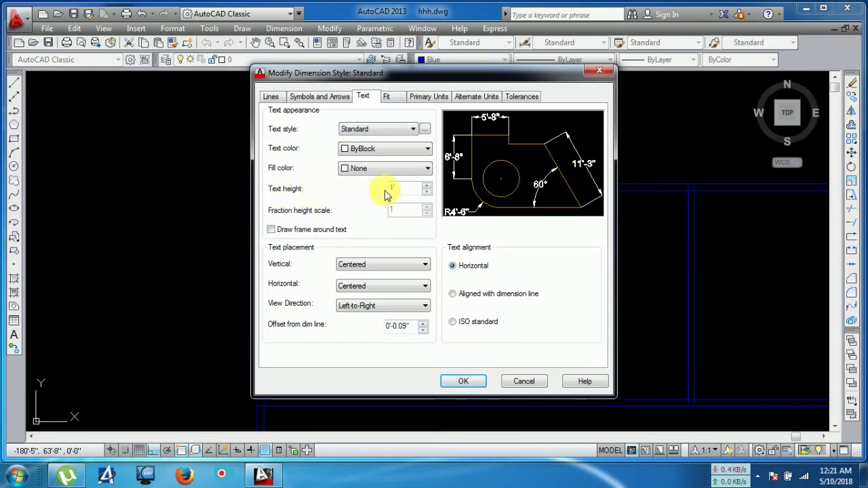
left_click(463, 381)
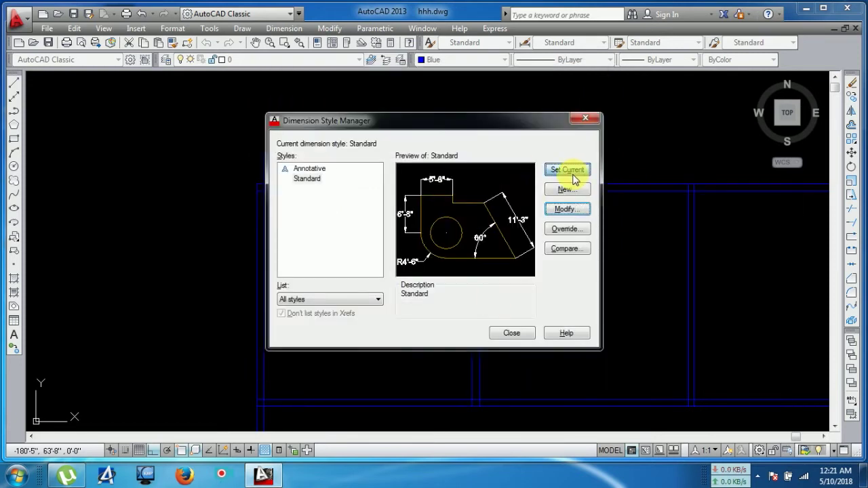
left_click(503, 341)
scroll(352, 149, "down", 1)
scroll(382, 157, "down", 2)
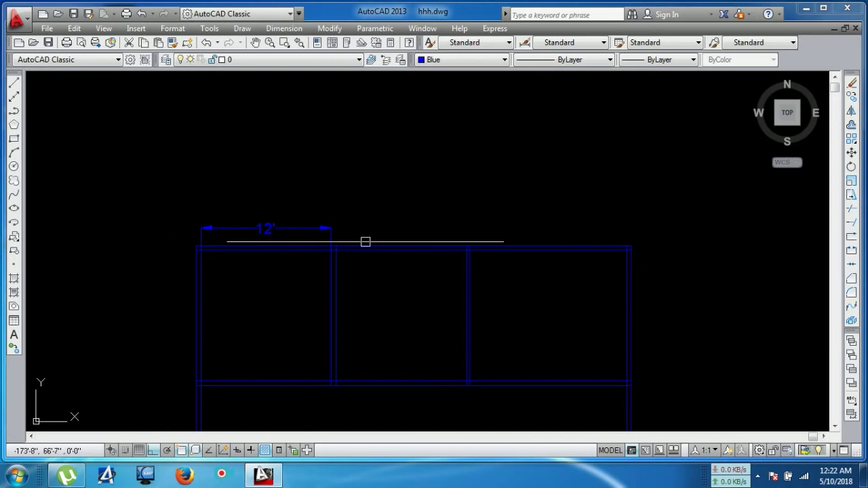
Add a 14'-5" linear dimension across the top of the second upper room.
middle_click_drag(394, 281, 399, 203)
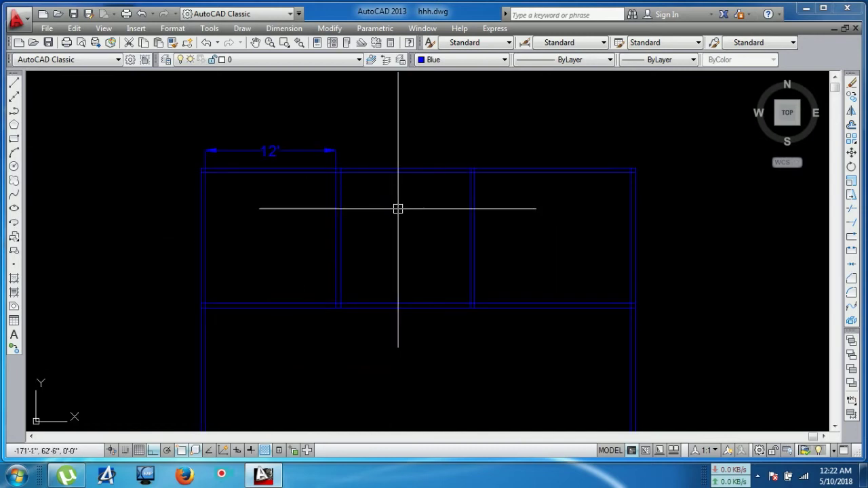
middle_click_drag(490, 196, 454, 210)
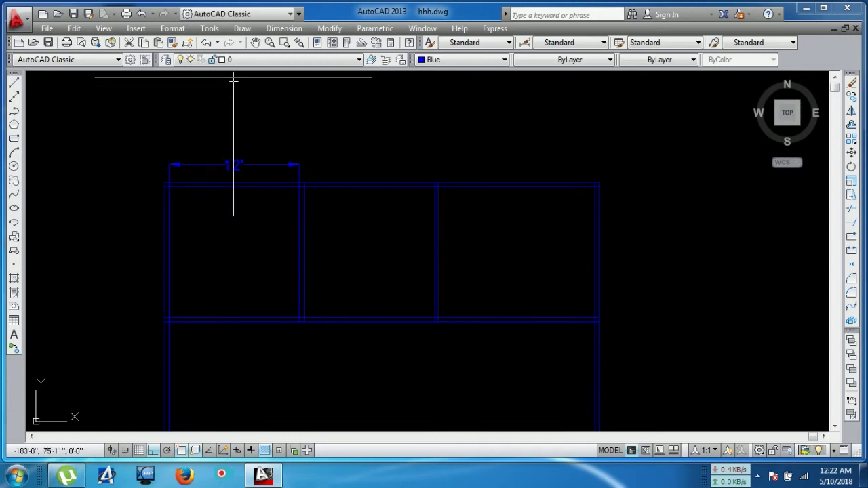
left_click(272, 27)
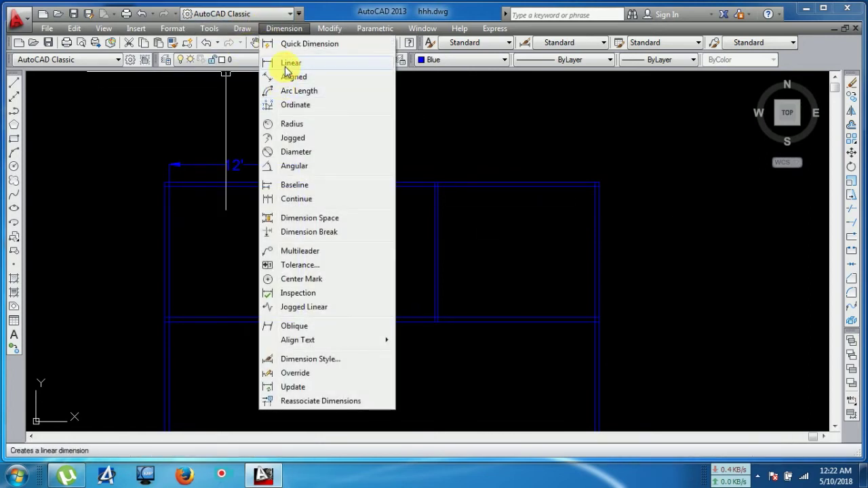
left_click(286, 71)
scroll(251, 172, "up", 4)
left_click(430, 199)
scroll(760, 220, "down", 4)
middle_click_drag(737, 217, 604, 210)
scroll(597, 211, "up", 7)
left_click(563, 220)
scroll(570, 138, "down", 3)
left_click(571, 138)
scroll(440, 214, "down", 2)
Offset the upper-left room's vertical wall line into the room as a guide.
middle_click_drag(442, 217, 554, 200)
scroll(399, 210, "down", 3)
scroll(366, 299, "up", 4)
left_click(370, 280)
left_click(388, 267)
middle_click_drag(576, 254, 461, 407)
scroll(235, 250, "up", 4)
middle_click_drag(235, 250, 338, 139)
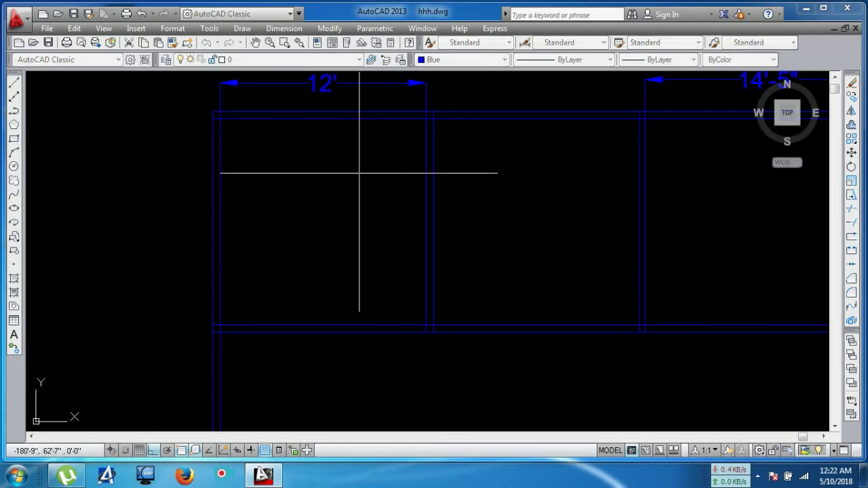
left_click(221, 168)
left_click(286, 172)
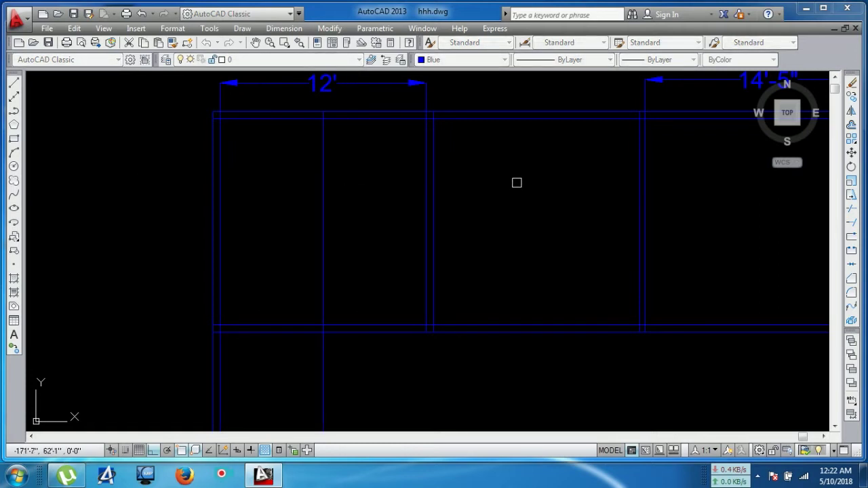
Offset another vertical wall line, and offset the lower horizontal wall line upward.
left_click(435, 193)
left_click(492, 195)
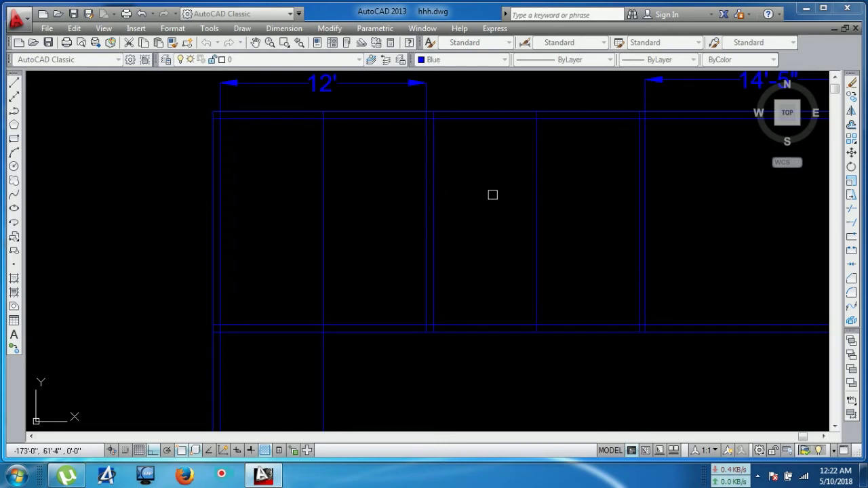
middle_click_drag(614, 317, 465, 296)
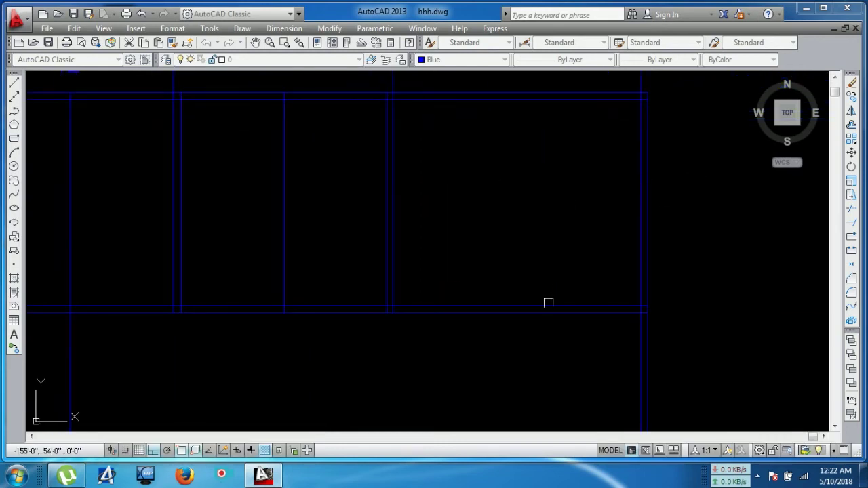
left_click(530, 303)
middle_click_drag(536, 235, 658, 227)
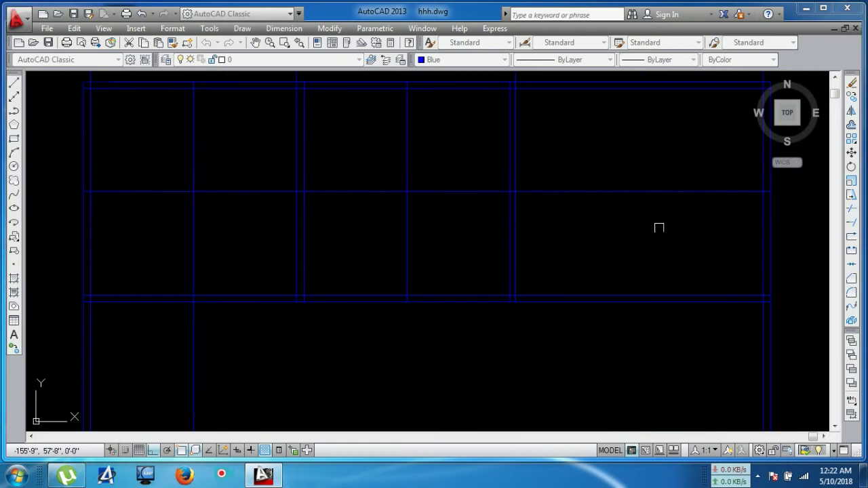
middle_click_drag(421, 208, 428, 273)
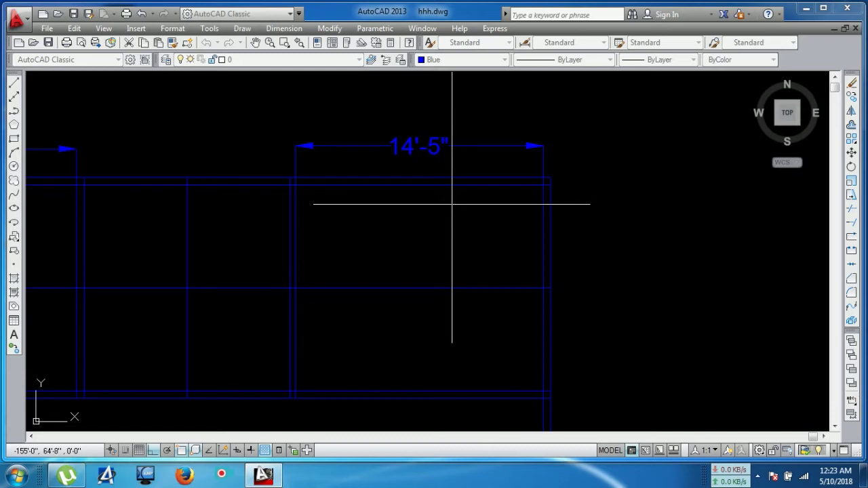
Offset vertical guide lines on both sides of a wall line in the upper rooms.
left_click(449, 203)
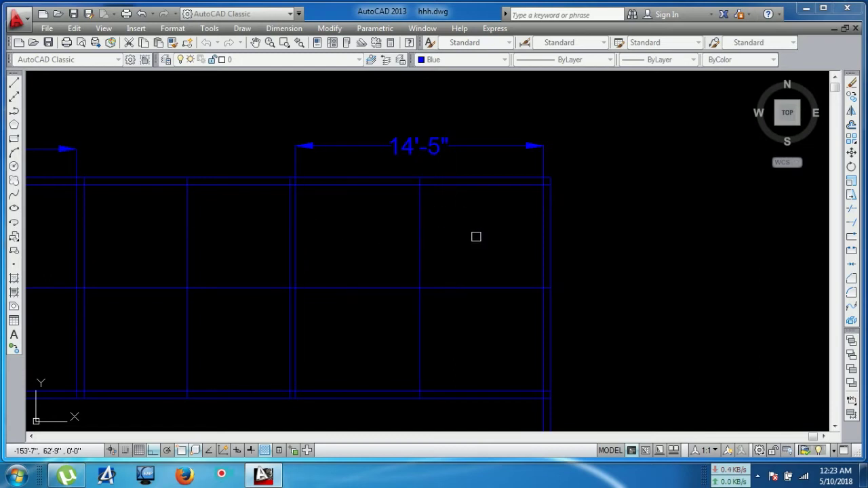
middle_click_drag(460, 228, 562, 252)
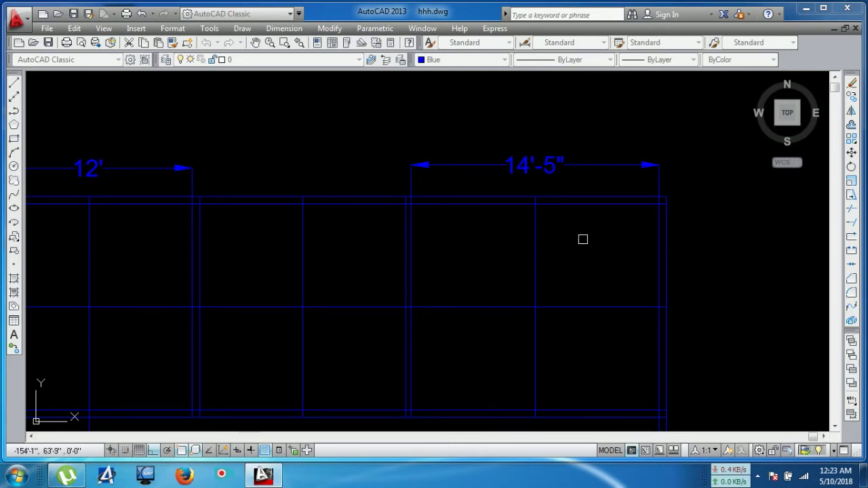
key("Return")
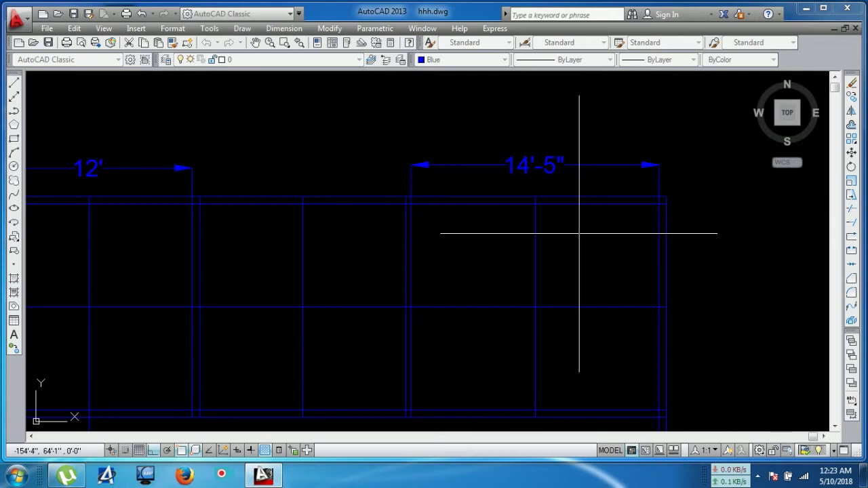
key("Return")
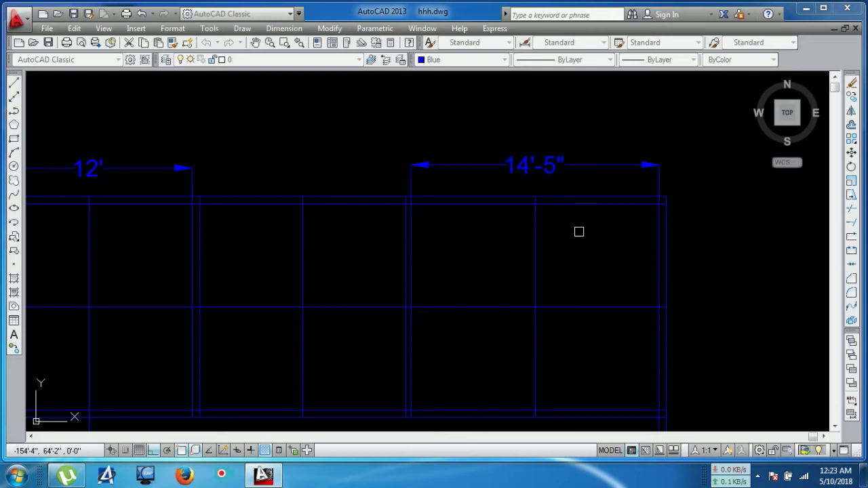
left_click(532, 227)
left_click(536, 223)
left_click(533, 238)
left_click(517, 237)
Offset the horizontal line above and below, and vertical guides on both sides in the left rooms.
left_click(605, 303)
left_click(606, 302)
left_click(606, 305)
left_click(609, 344)
left_click(307, 223)
left_click(344, 229)
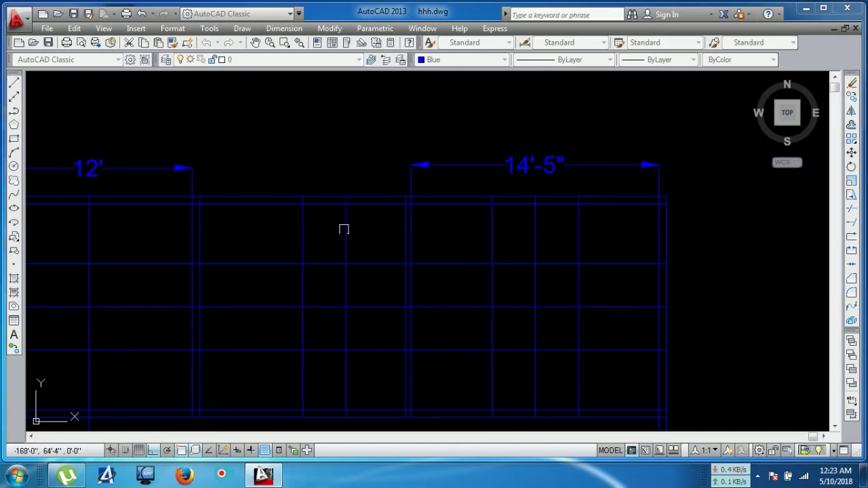
middle_click_drag(269, 237, 474, 228)
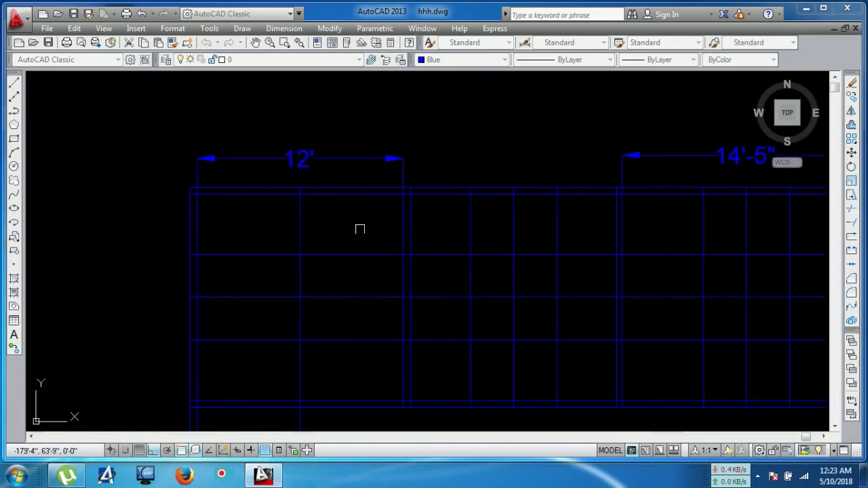
left_click(299, 214)
left_click(349, 223)
left_click(300, 219)
left_click(253, 219)
key("Escape")
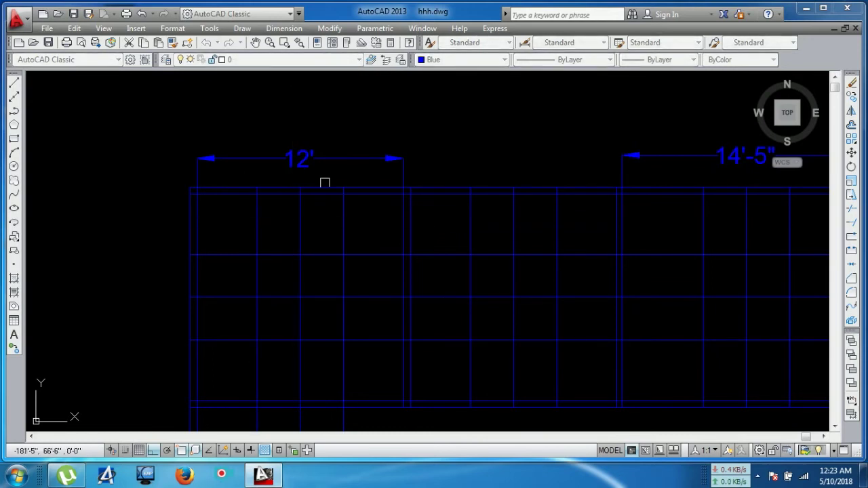
Trim the first window gap out of the top wall between the guides.
scroll(329, 182, "up", 2)
left_click_drag(332, 175, 308, 224)
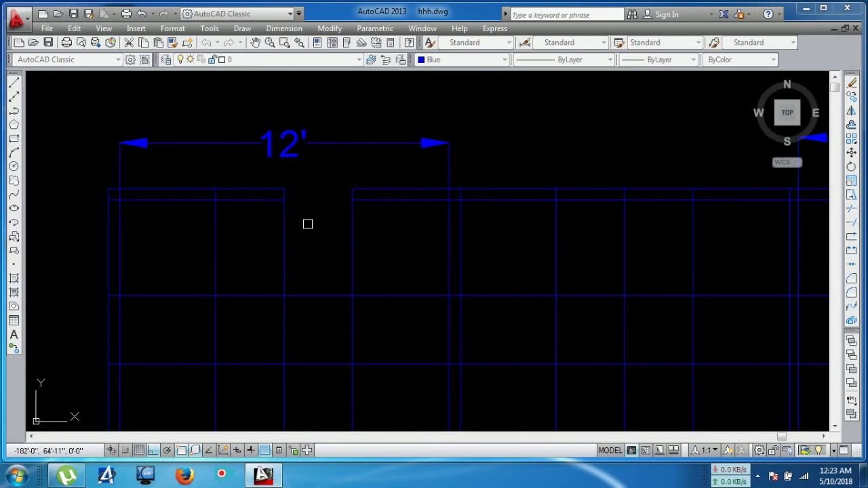
middle_click_drag(163, 267, 229, 155)
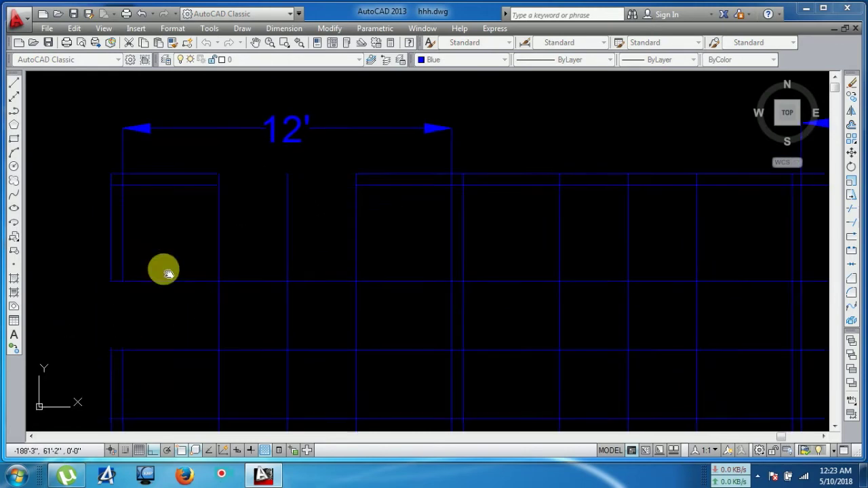
Trim the remaining window gaps along the top wall and the wall segments at the grid's right edge.
left_click(255, 162)
left_click(176, 138)
scroll(186, 145, "down", 2)
scroll(122, 301, "down", 2)
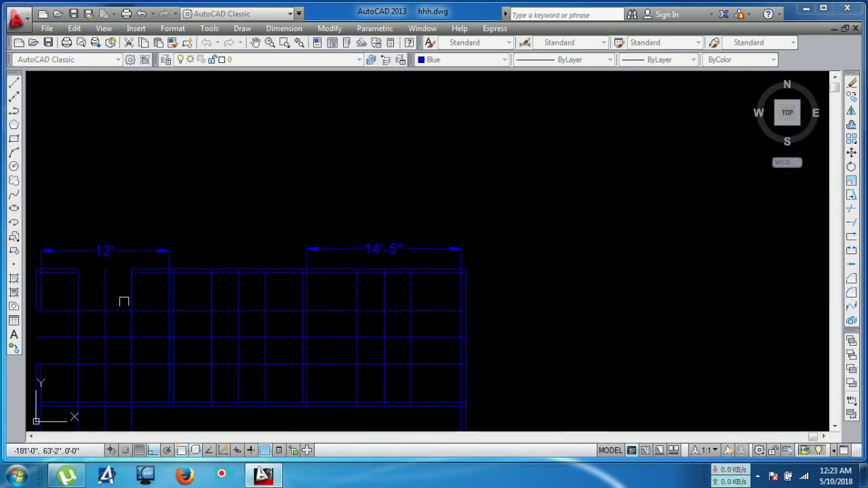
left_click(234, 251)
left_click(219, 284)
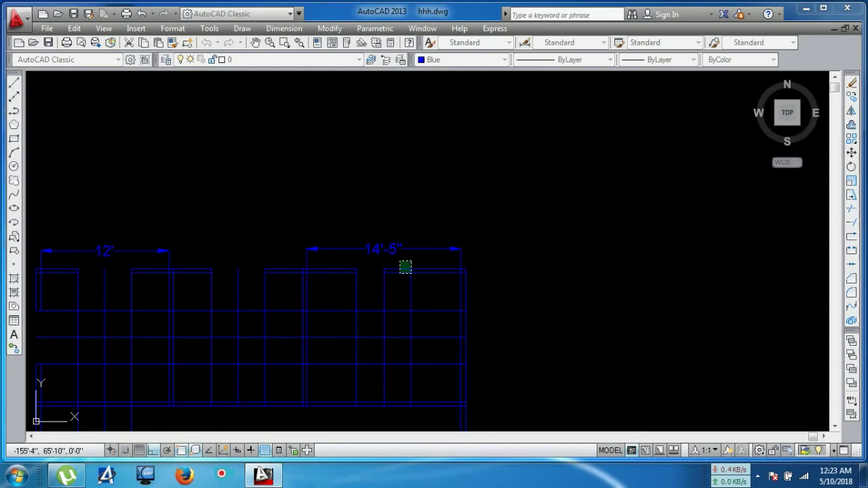
scroll(394, 267, "up", 2)
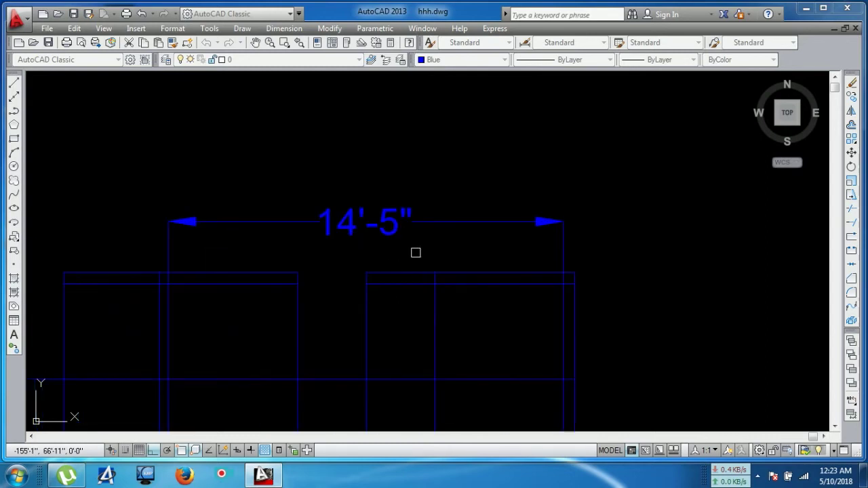
scroll(397, 286, "down", 2)
middle_click_drag(393, 277, 424, 191)
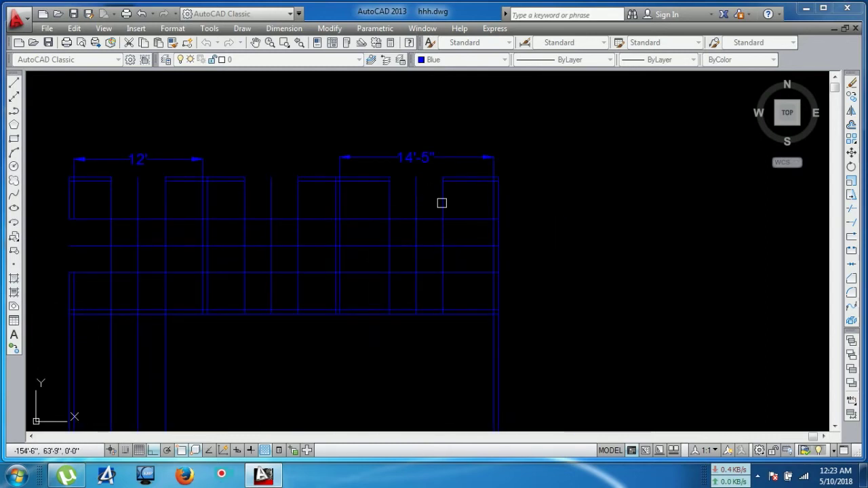
left_click(483, 236)
left_click(527, 252)
left_click(465, 264)
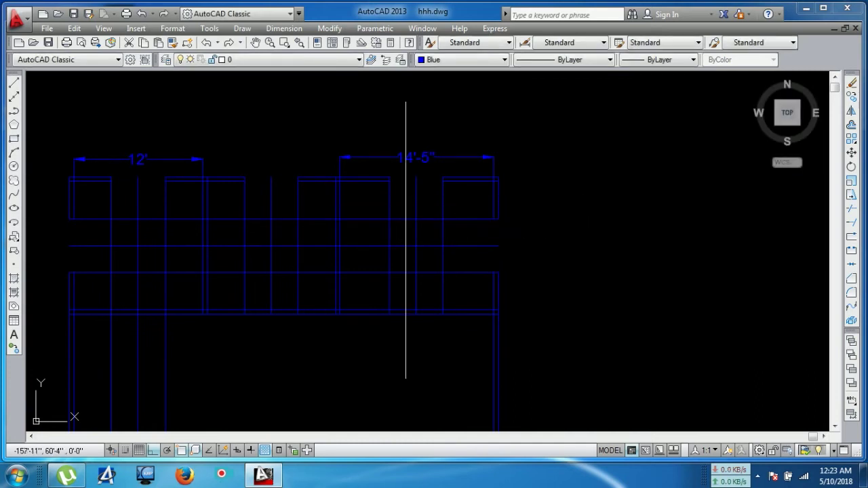
Erase all temporary guide lines using three crossing selections, then select the 12' dimension.
left_click(466, 199)
left_click(374, 291)
left_click(320, 204)
left_click(225, 278)
left_click(178, 198)
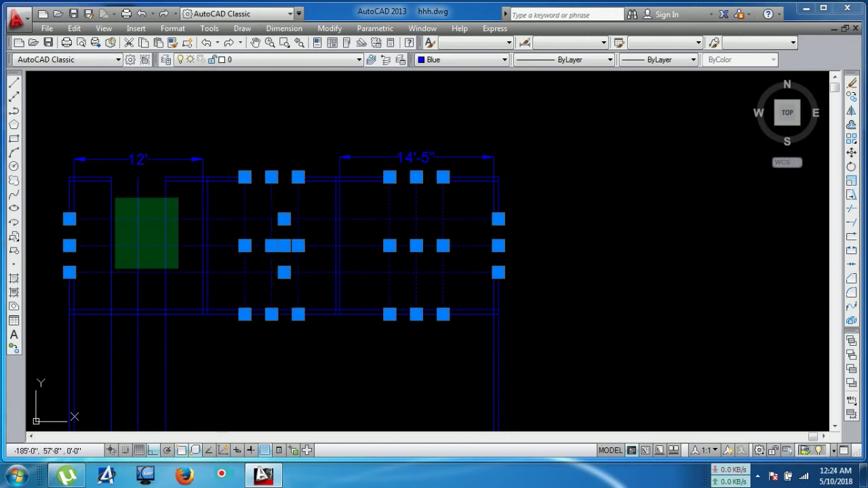
left_click(100, 294)
key("Delete")
middle_click_drag(228, 321, 301, 244)
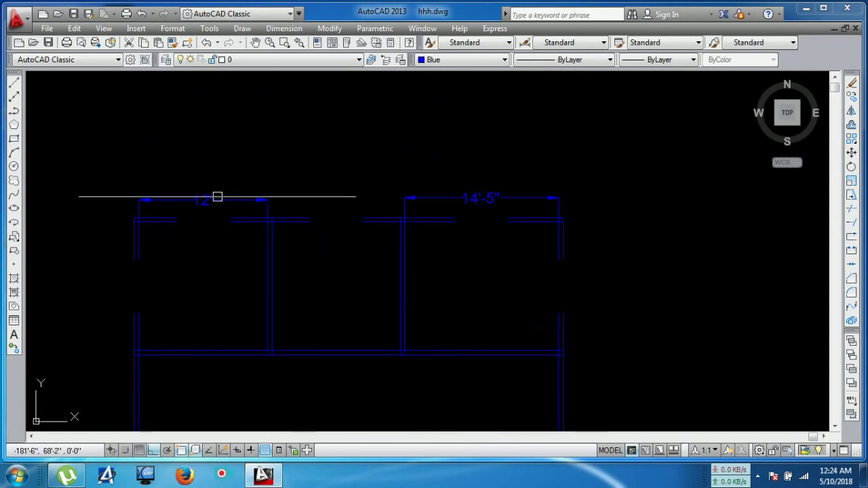
left_click(217, 198)
Delete the two selected dimensions, including 14'-5", and shift the plan up in view.
left_click(482, 197)
key("Delete")
scroll(484, 188, "down", 2)
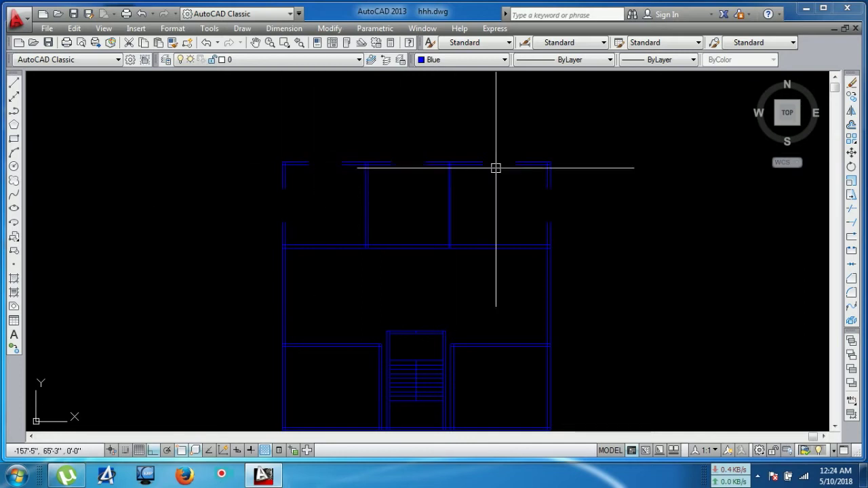
middle_click_drag(505, 223, 474, 101)
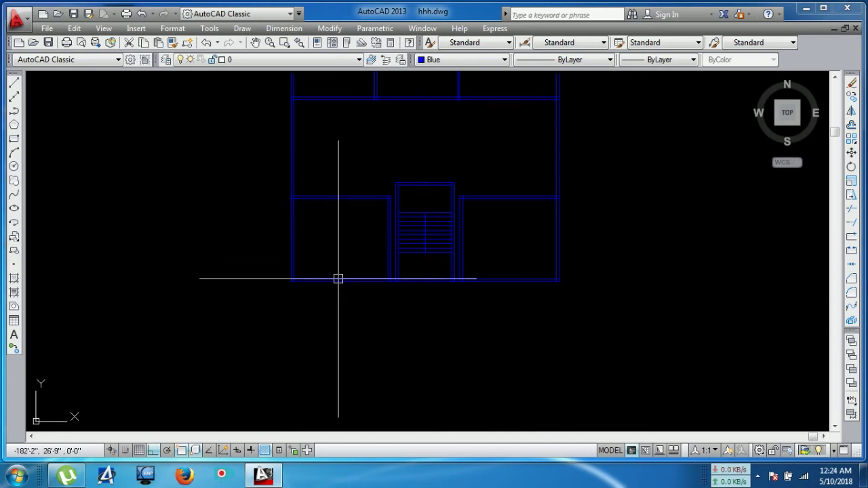
scroll(505, 251, "up", 3)
scroll(482, 305, "up", 1)
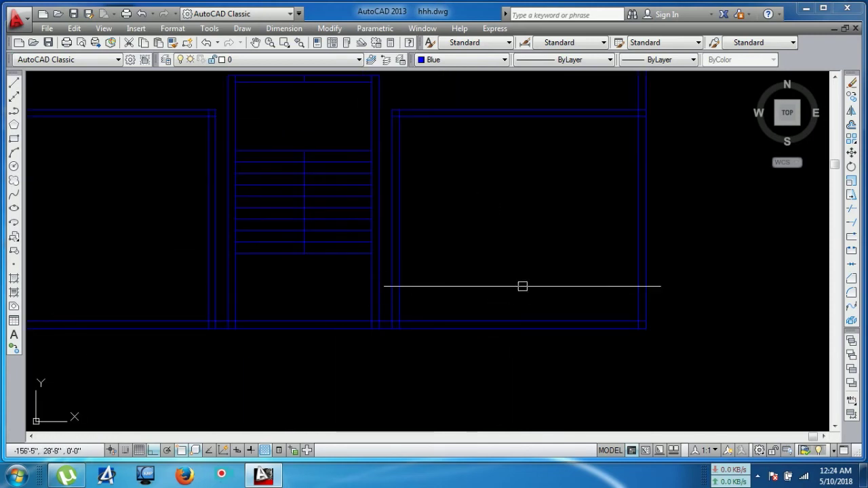
Draw a vertical line inside the right room with the L command.
type("l")
key("Return")
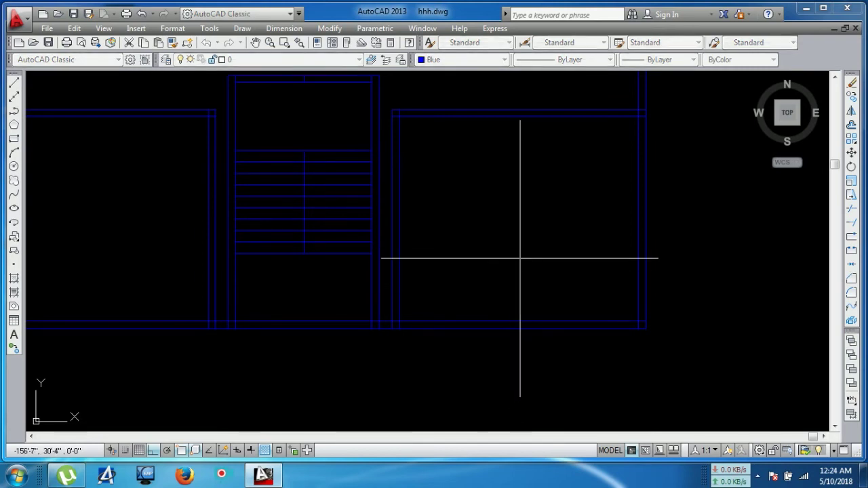
left_click(635, 177)
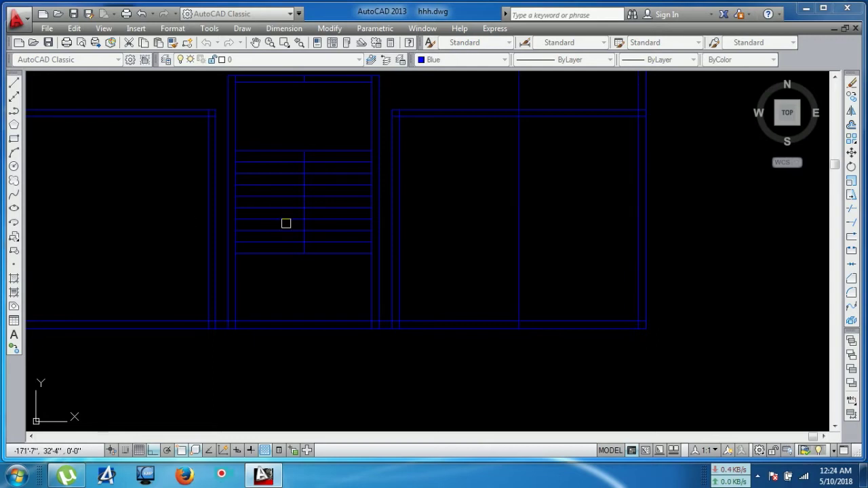
middle_click_drag(209, 233, 367, 238)
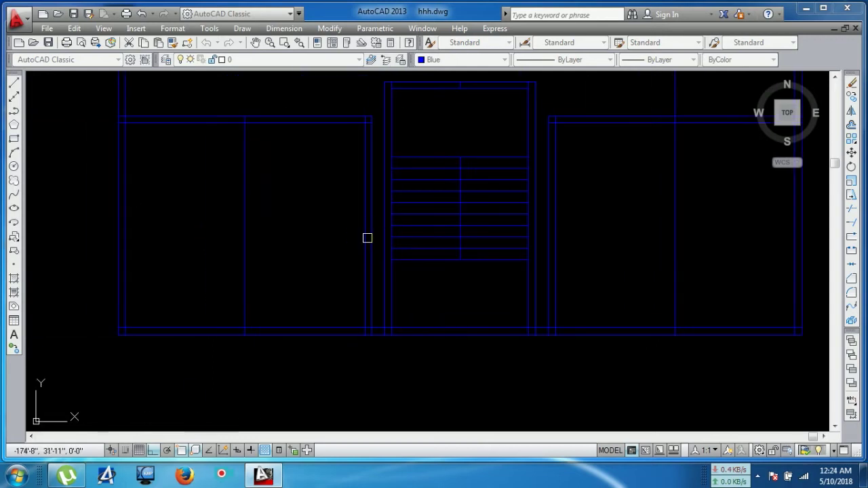
key("Escape")
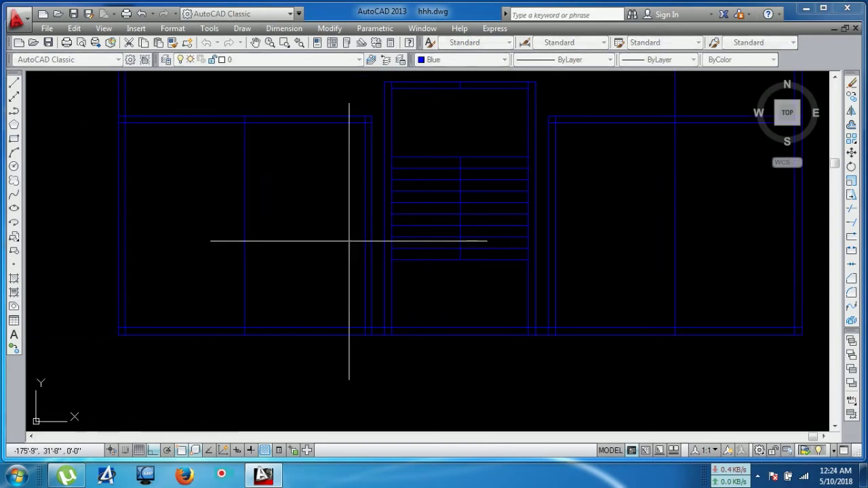
Offset the middle lines of the right and left rooms to both sides.
key("Return")
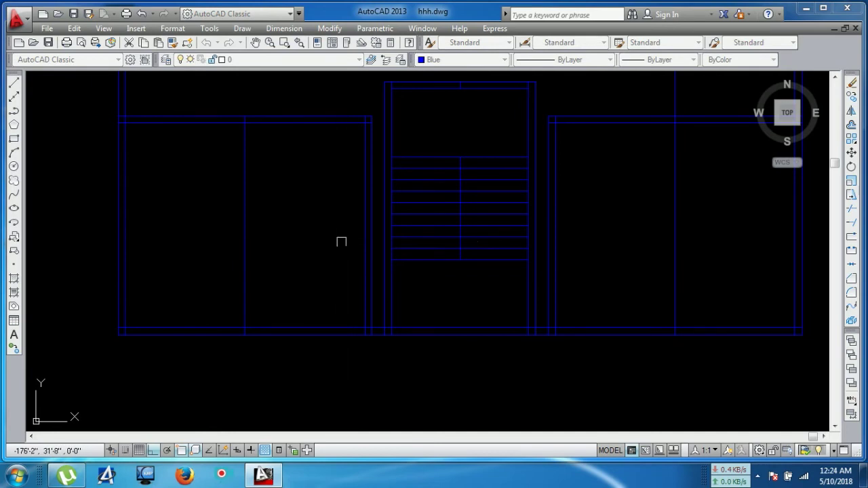
left_click(675, 183)
left_click(658, 198)
left_click(743, 212)
left_click(244, 202)
left_click(171, 224)
left_click(244, 198)
left_click(283, 210)
key("Return")
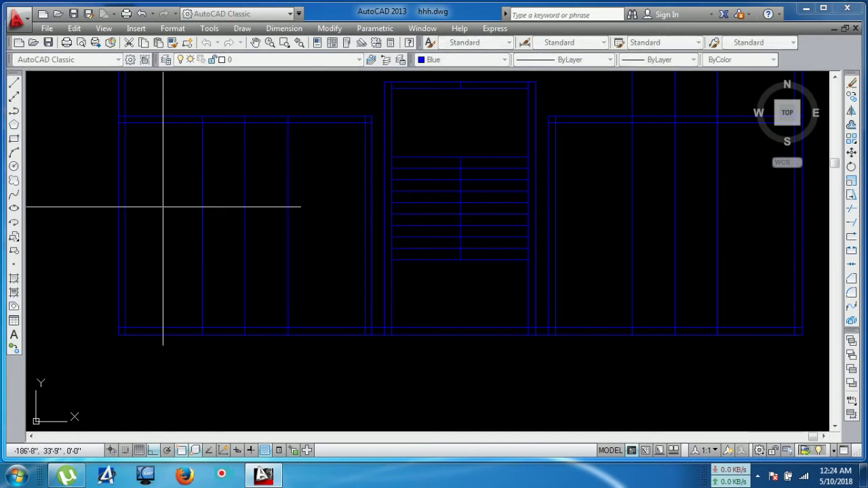
Offset the top wall lines of the left and right rooms downward as guides.
key("Return")
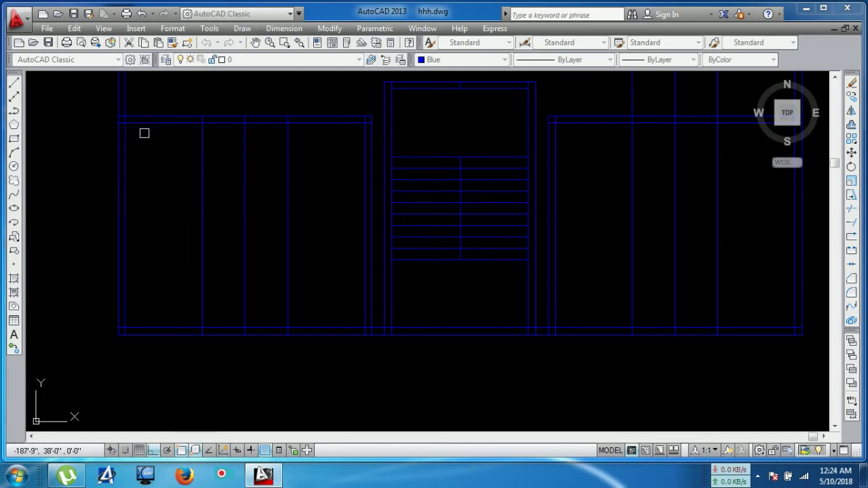
left_click(147, 126)
left_click(147, 180)
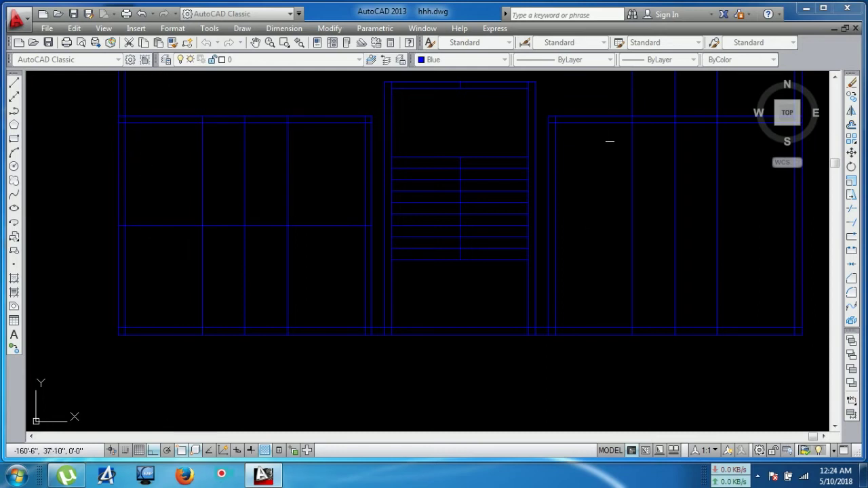
left_click(600, 126)
left_click(589, 185)
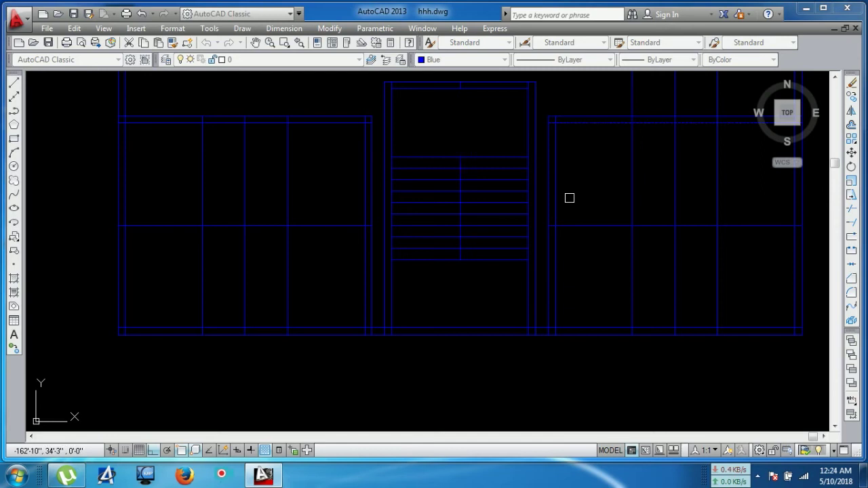
key("Return")
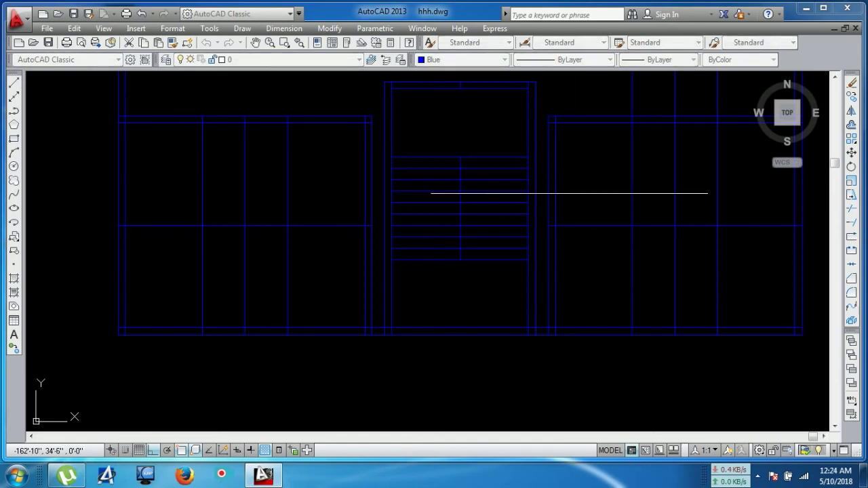
Offset those new horizontal guides further down in both rooms.
key("Return")
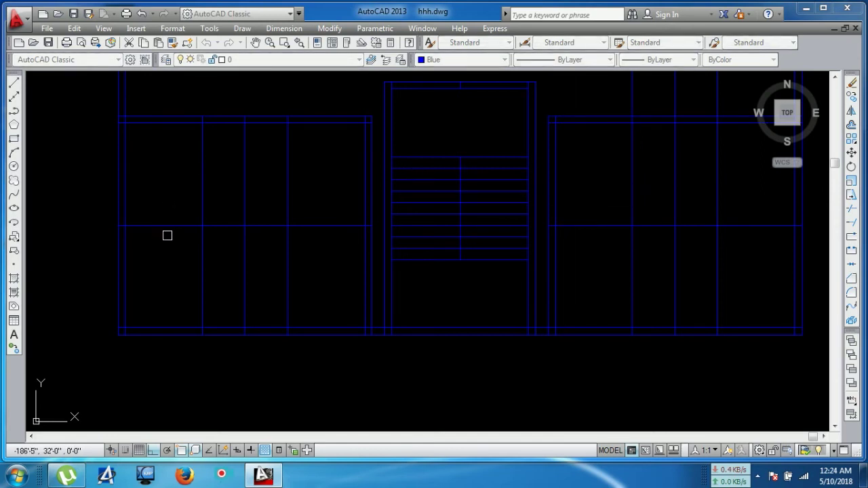
left_click(161, 225)
left_click(155, 200)
middle_click_drag(666, 265, 530, 265)
key("Return")
key("Return")
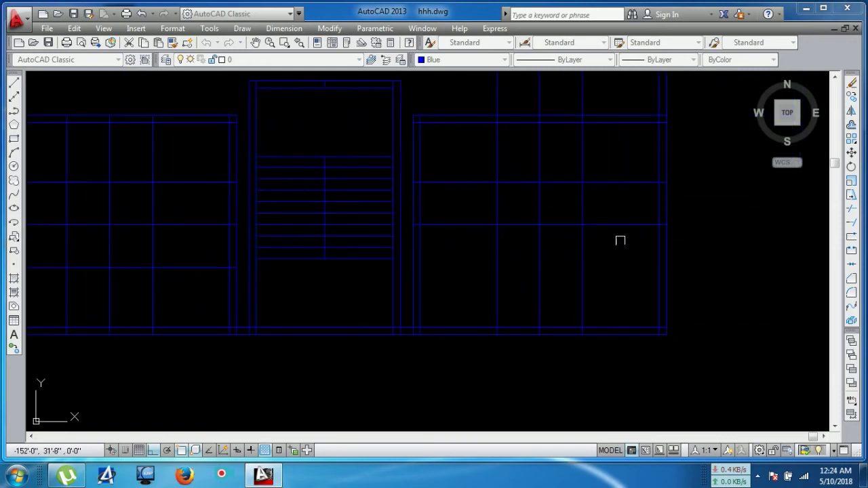
left_click(620, 224)
left_click(611, 268)
Trim the right room's outer and inner wall lines between the guides to cut an opening.
key("Return")
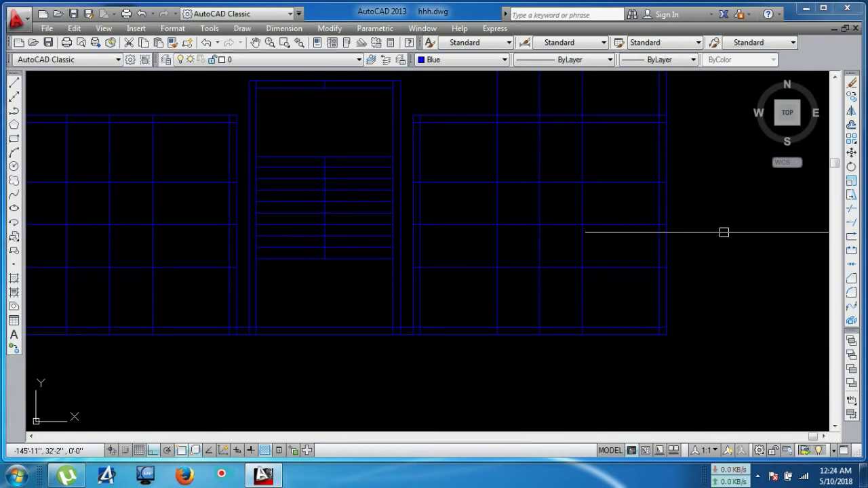
type("tr")
key("Return")
key("Return")
left_click(692, 215)
left_click(633, 205)
left_click(683, 234)
left_click(641, 248)
Trim openings into both rooms' bottom walls and the left room's outer wall.
middle_click_drag(613, 257, 751, 259)
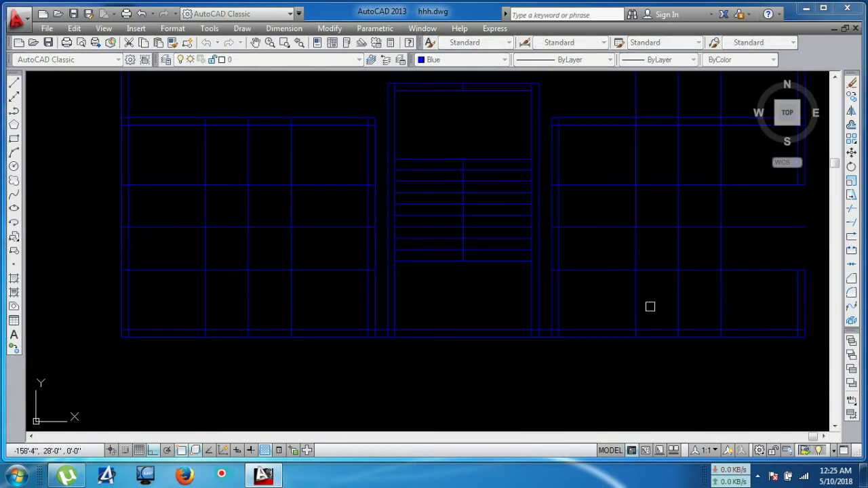
left_click(649, 353)
left_click(715, 308)
left_click(693, 349)
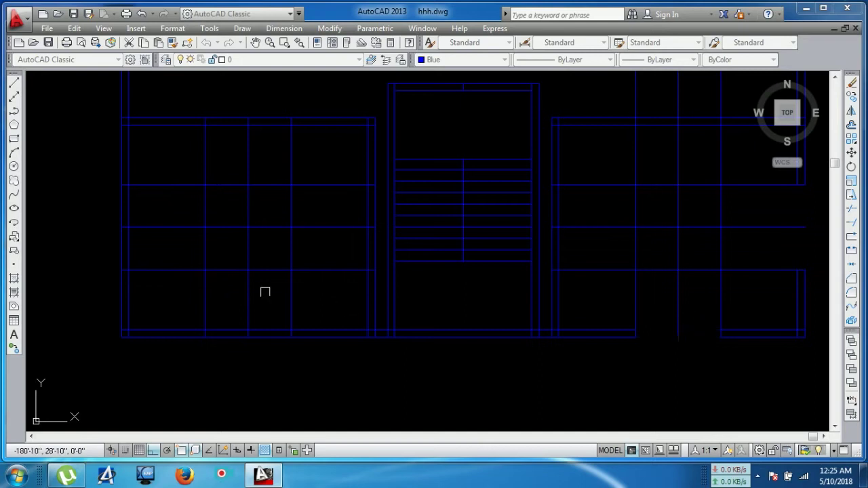
left_click(226, 354)
left_click(271, 318)
left_click(269, 362)
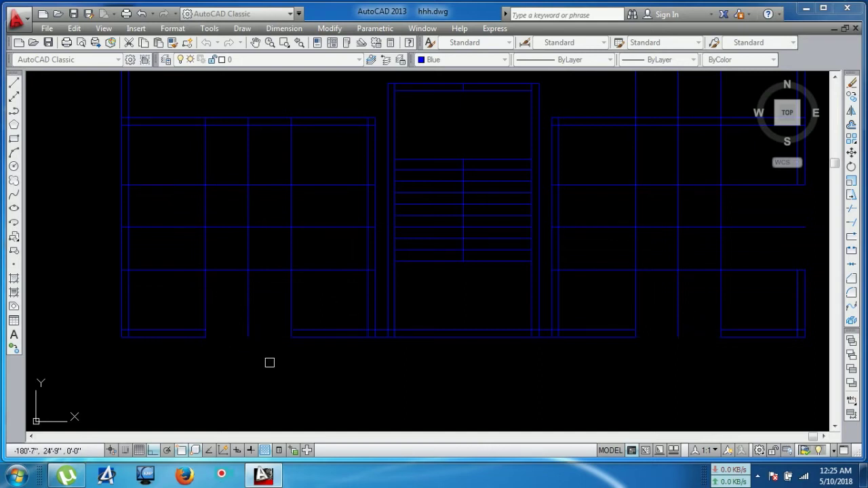
left_click(139, 206)
left_click(113, 217)
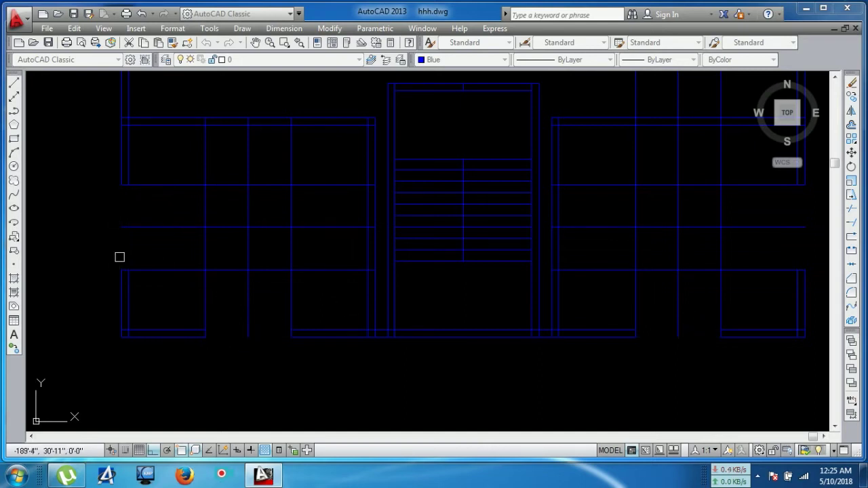
key("Escape")
Select all leftover guide lines in both rooms, delete them, and zoom out.
left_click(339, 149)
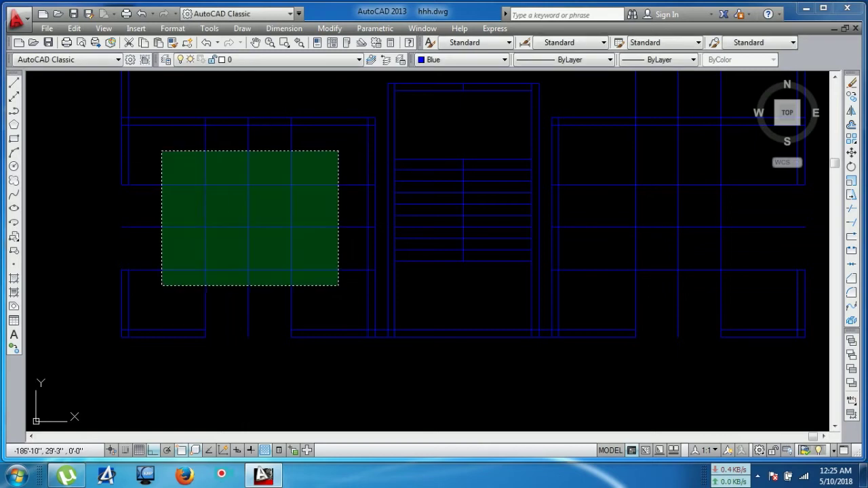
left_click(161, 299)
middle_click_drag(712, 174, 649, 192)
left_click(686, 189)
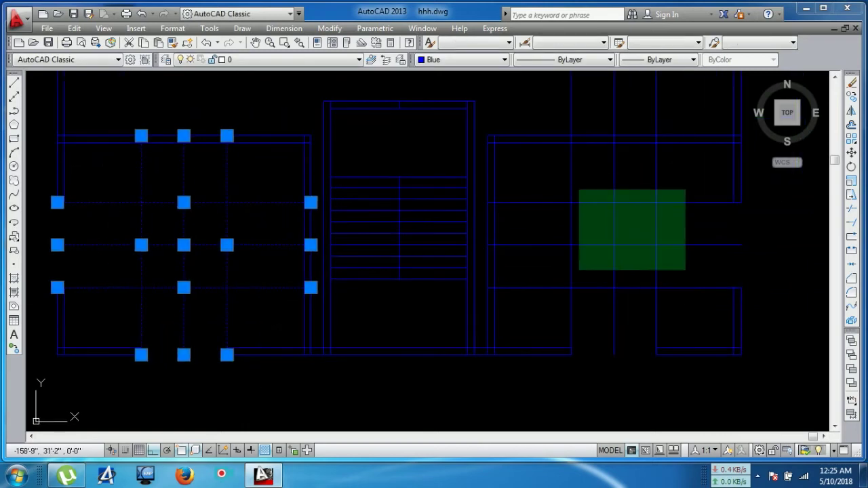
left_click(536, 307)
key("Delete")
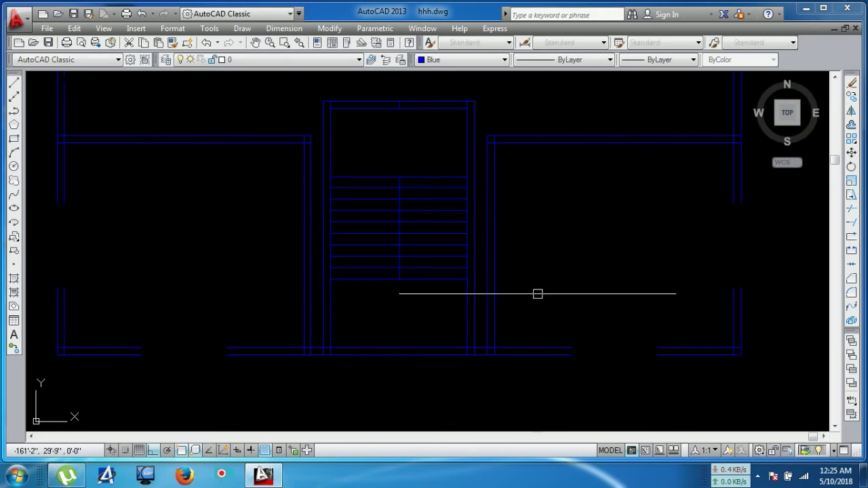
scroll(542, 288, "down", 2)
mouse_move(547, 287)
middle_mouse_down()
mouse_move(637, 319)
mouse_move(639, 378)
middle_mouse_up()
scroll(636, 320, "down", 2)
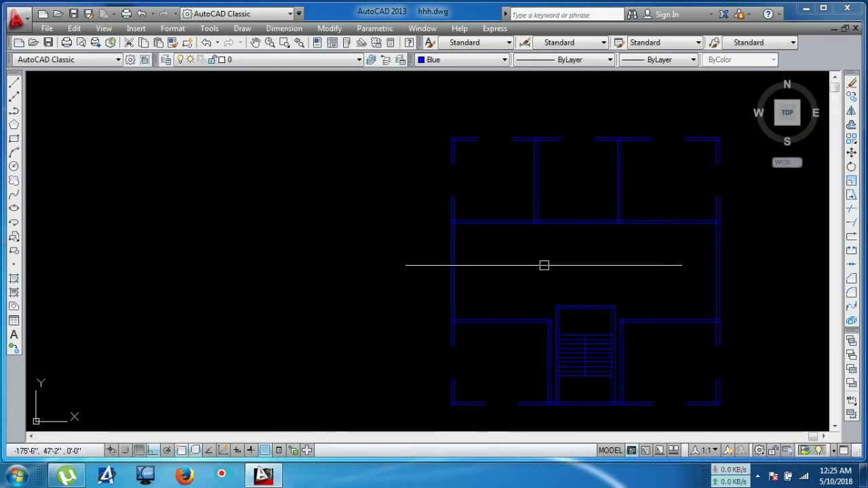
Pick Red in the Color Control list on the Properties toolbar.
scroll(495, 156, "up", 4)
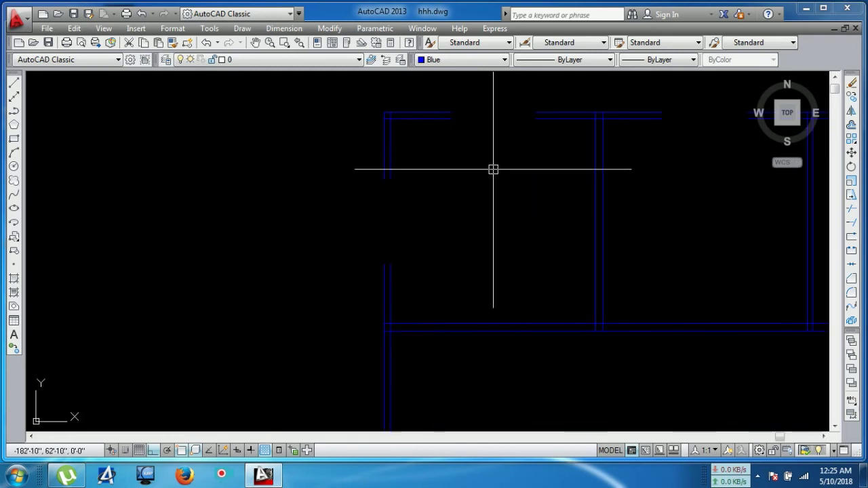
left_click(486, 60)
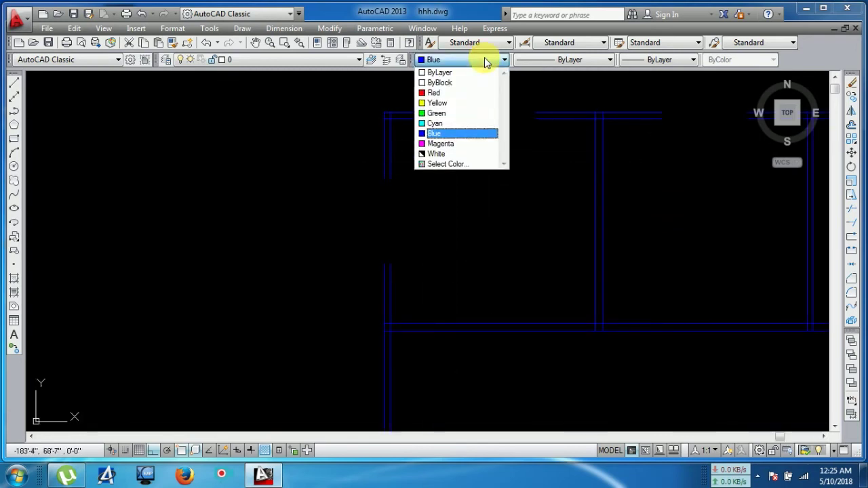
left_click(459, 99)
middle_click_drag(281, 142, 298, 149)
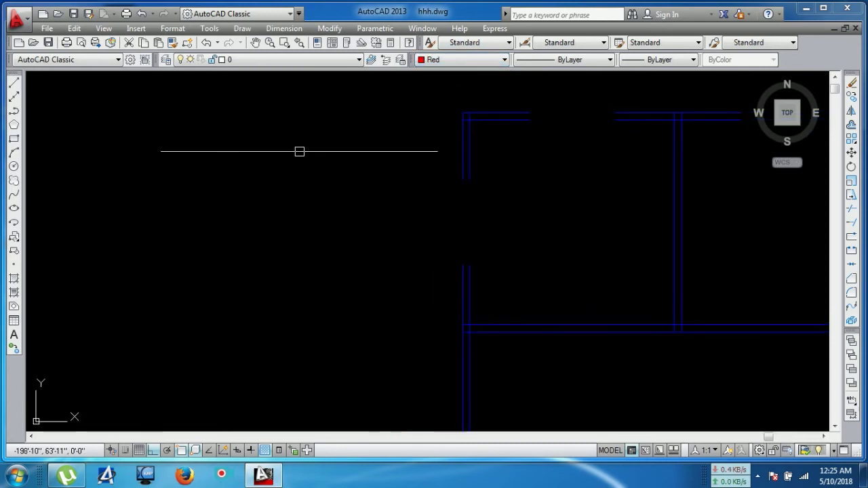
left_click(13, 85)
left_click(303, 210)
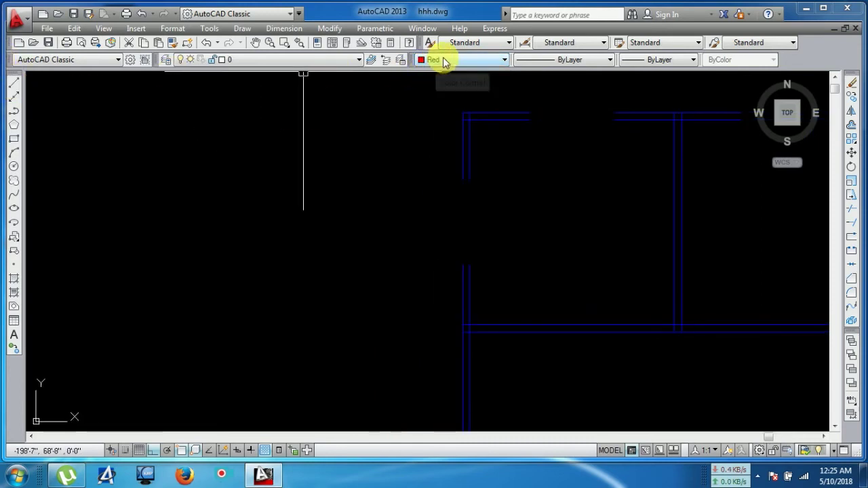
Confirm red as the current colour and pan to empty space beside the plan.
left_click(468, 60)
left_click(467, 61)
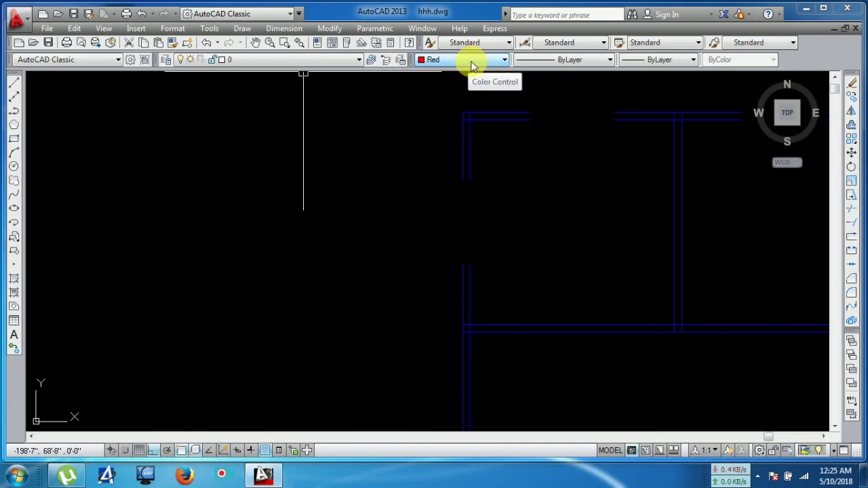
middle_click_drag(201, 208, 129, 240)
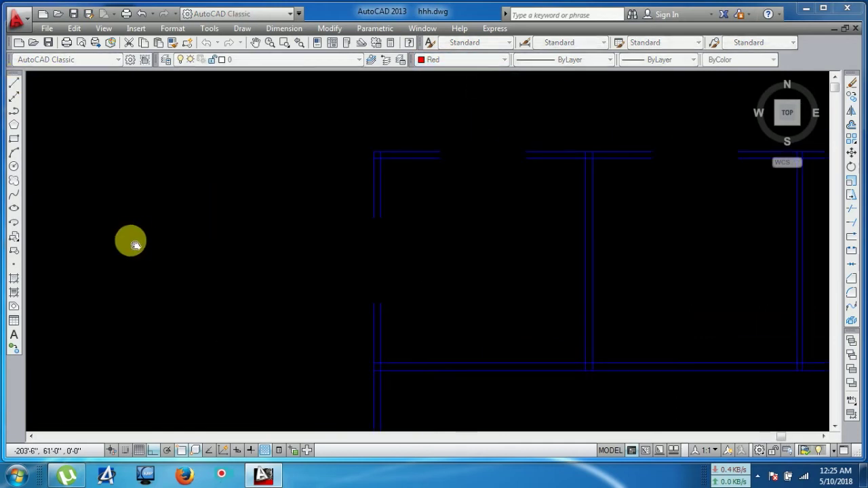
scroll(158, 169, "up", 2)
middle_click_drag(159, 169, 244, 193)
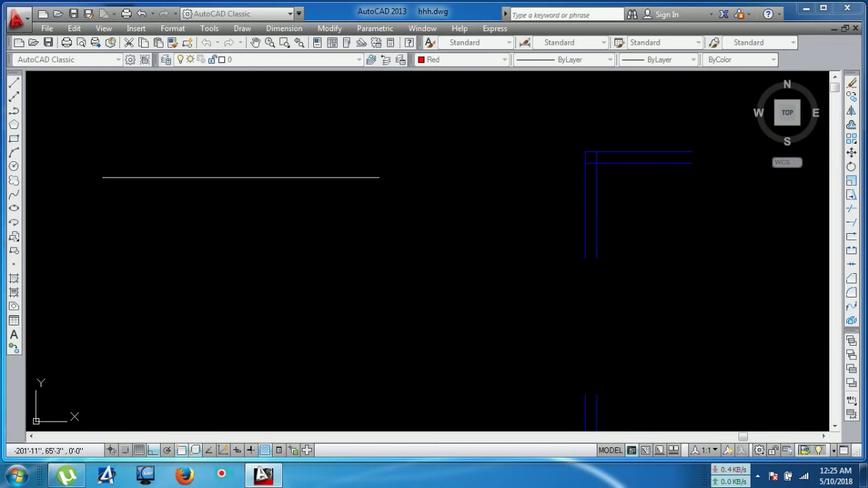
Draw the red window outline from a picked corner using 5-unit edge entries.
left_click(194, 135)
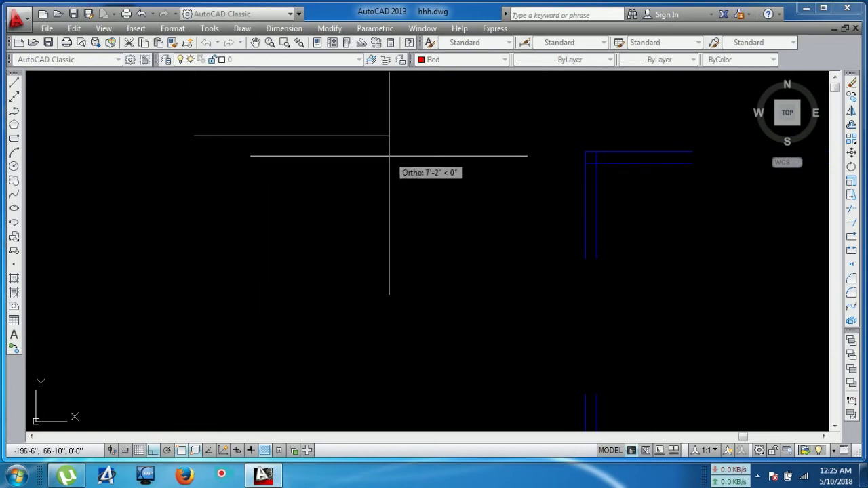
type("5")
key("Return")
type("5")
key("Return")
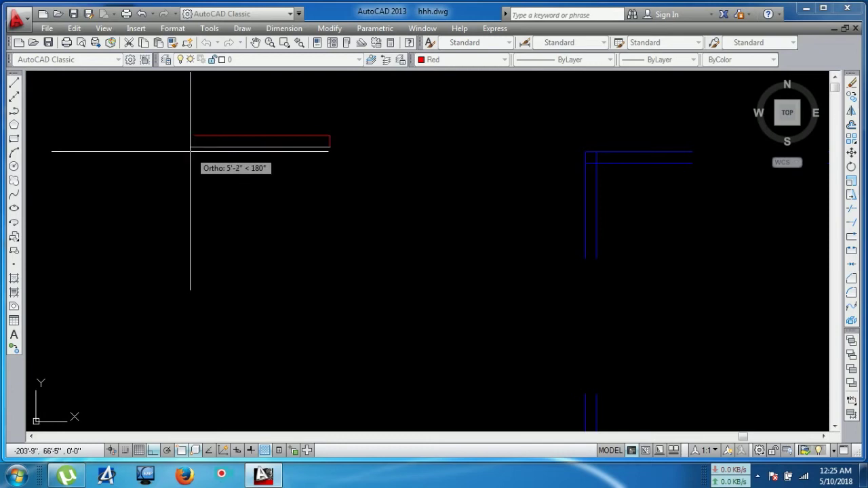
type("5")
key("Return")
scroll(184, 139, "up", 4)
key("Escape")
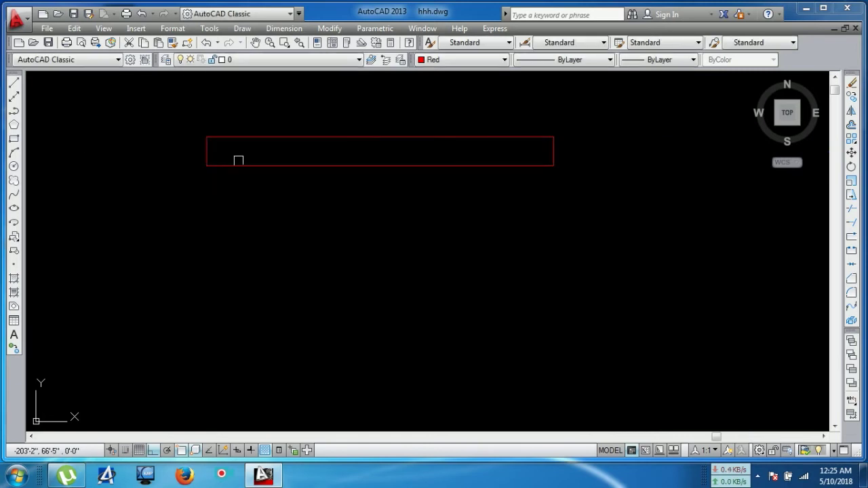
Recentre the view on the new red rectangle.
scroll(223, 166, "up", 2)
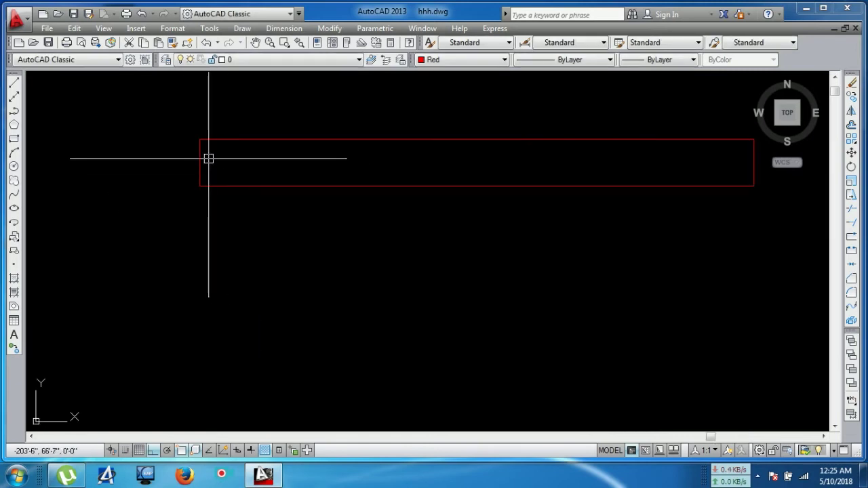
scroll(208, 158, "up", 2)
scroll(202, 163, "down", 2)
middle_click_drag(213, 163, 167, 173)
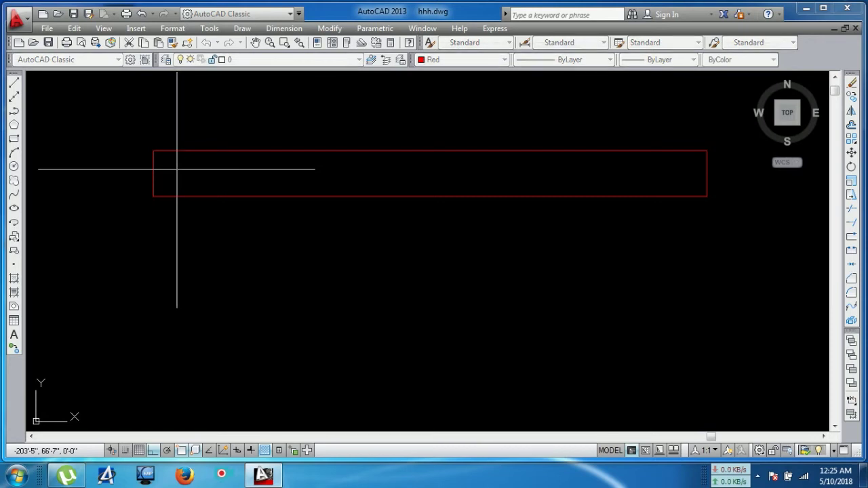
key("Return")
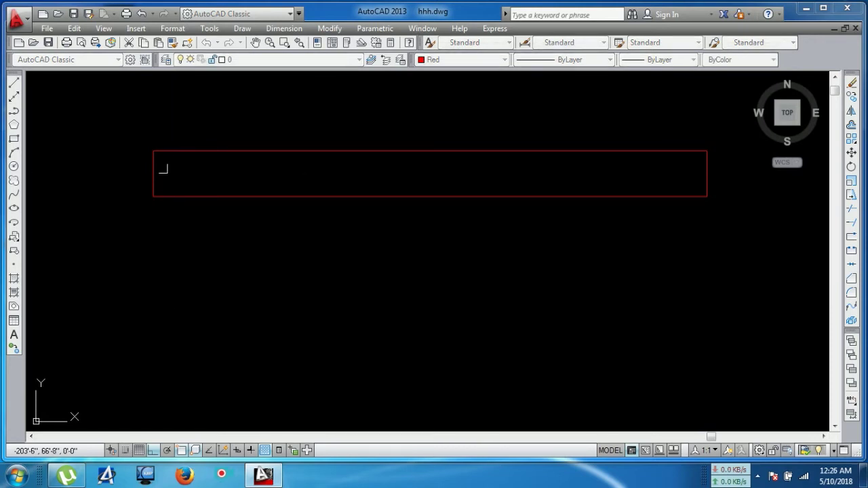
Offset the rectangle's top and bottom edges inward to form two inner lengthwise lines.
left_click(217, 152)
left_click(213, 182)
left_click(222, 197)
left_click(223, 190)
scroll(139, 171, "up", 4)
scroll(285, 169, "down", 4)
middle_click_drag(284, 169, 148, 211)
scroll(675, 202, "up", 6)
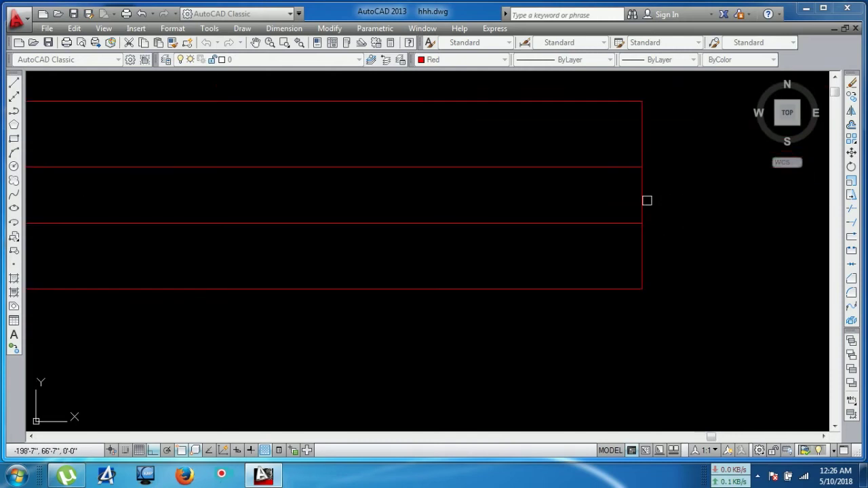
key("Escape")
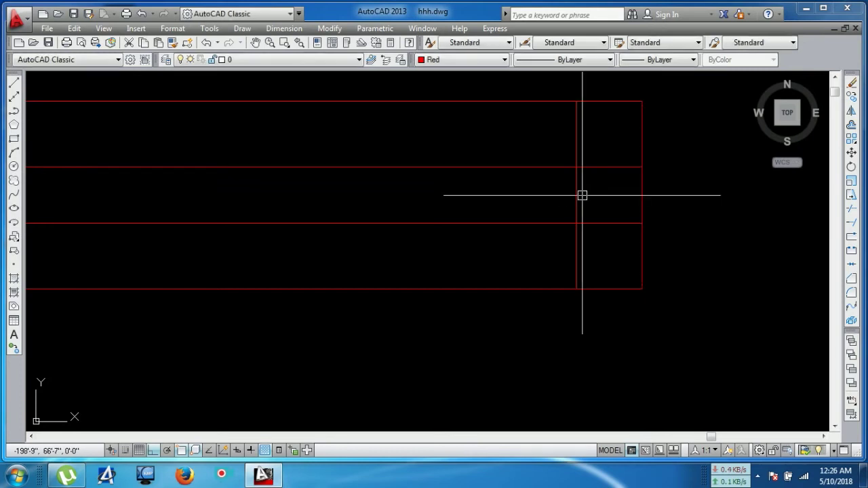
Trim the inner lines' overshooting ends at both ends of the window.
type("tr")
key("Return")
key("Return")
left_click(626, 150)
left_click(603, 237)
scroll(607, 230, "down", 3)
middle_click_drag(607, 230, 719, 248)
scroll(260, 211, "up", 2)
scroll(169, 227, "down", 2)
scroll(169, 226, "down", 3)
scroll(185, 232, "up", 3)
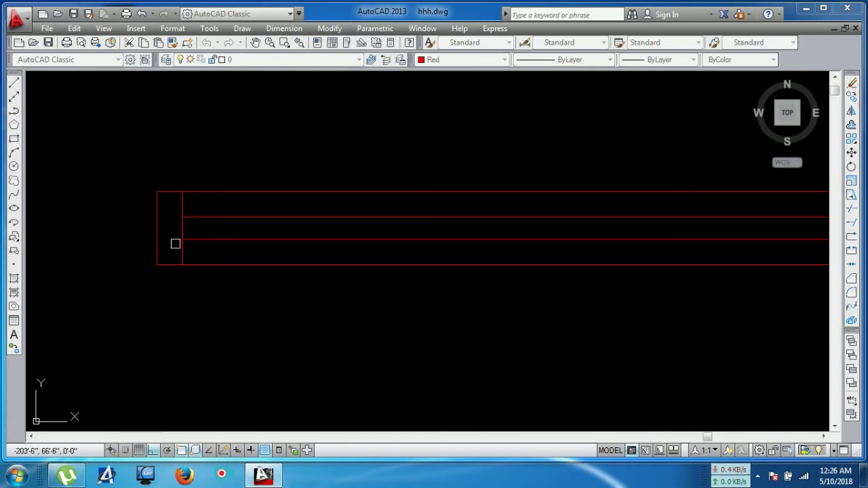
key("Escape")
Bring the window and walls into view and select the whole window drawing.
scroll(258, 277, "down", 3)
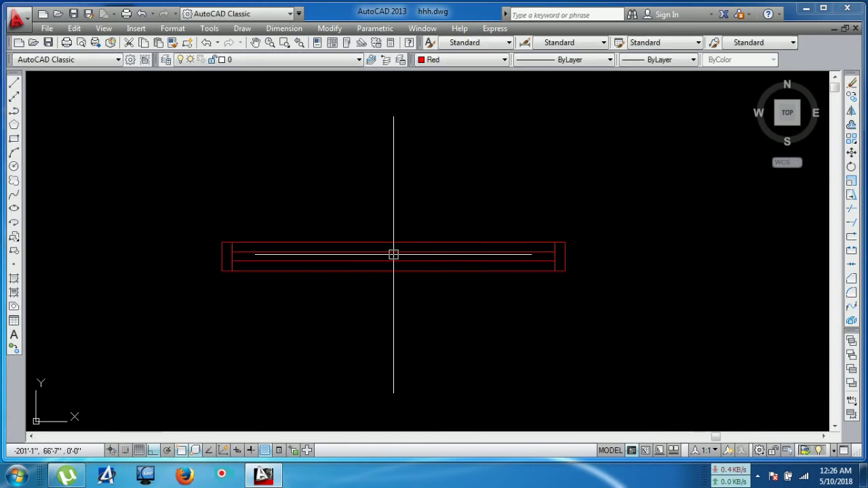
scroll(398, 267, "down", 4)
middle_click_drag(394, 277, 380, 188)
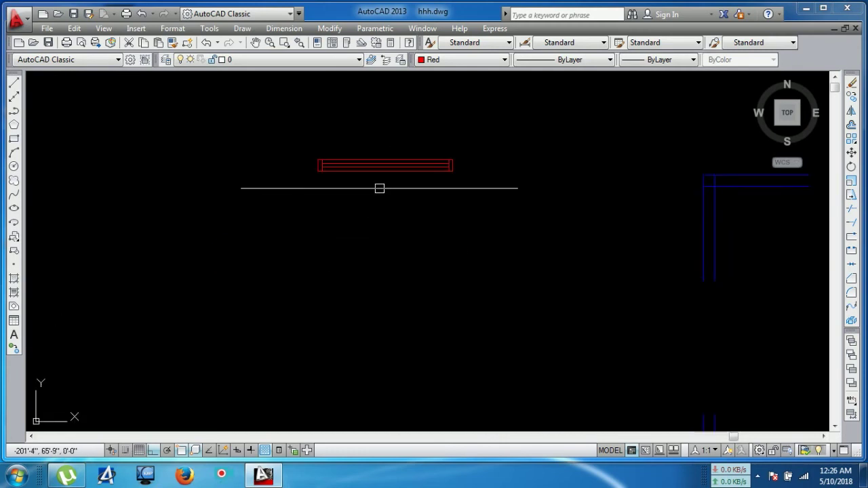
left_click_drag(465, 130, 294, 227)
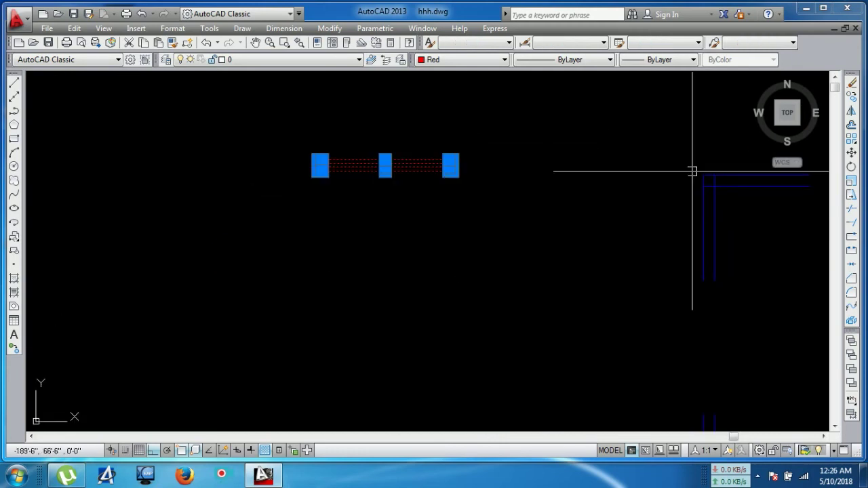
Copy the selected window from a base point to a spot directly below it.
left_click(851, 97)
left_click(570, 169)
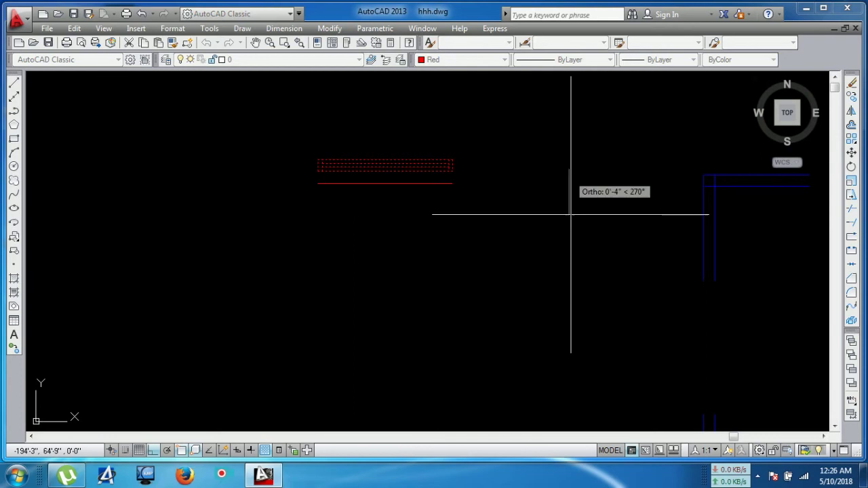
left_click(542, 361)
key("Return")
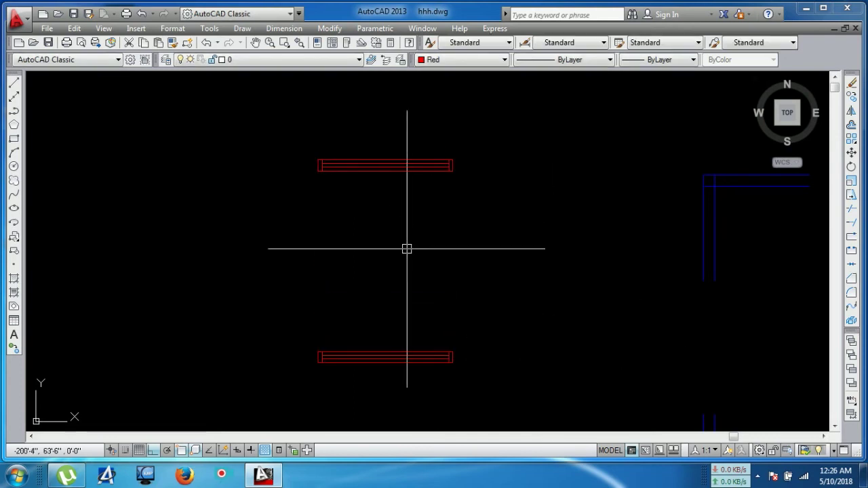
Select several window lines to check them, clear the selection, and centre the window.
scroll(424, 246, "up", 2)
scroll(421, 167, "up", 5)
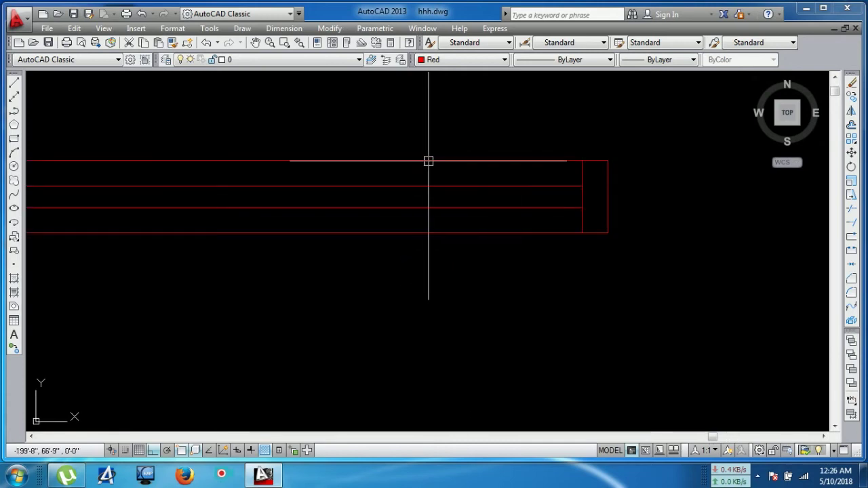
left_click(428, 161)
scroll(434, 190, "down", 2)
left_click(410, 186)
left_click(412, 202)
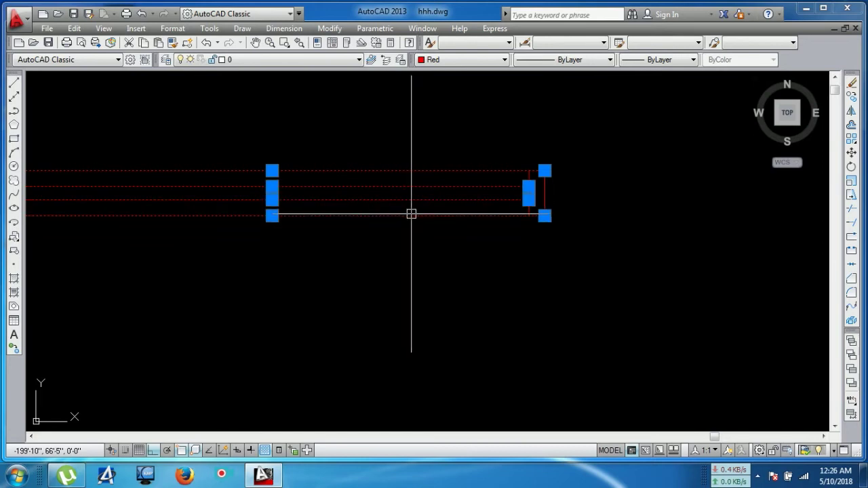
key("Escape")
scroll(411, 215, "down", 2)
middle_click_drag(356, 273, 391, 249)
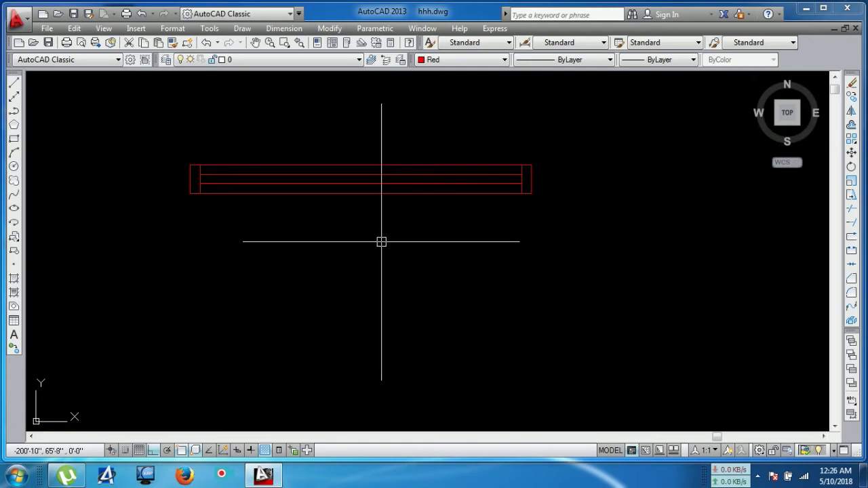
Define block w1 from all window lines, based at the top-left corner, redefining the existing w1.
type("b")
key("Return")
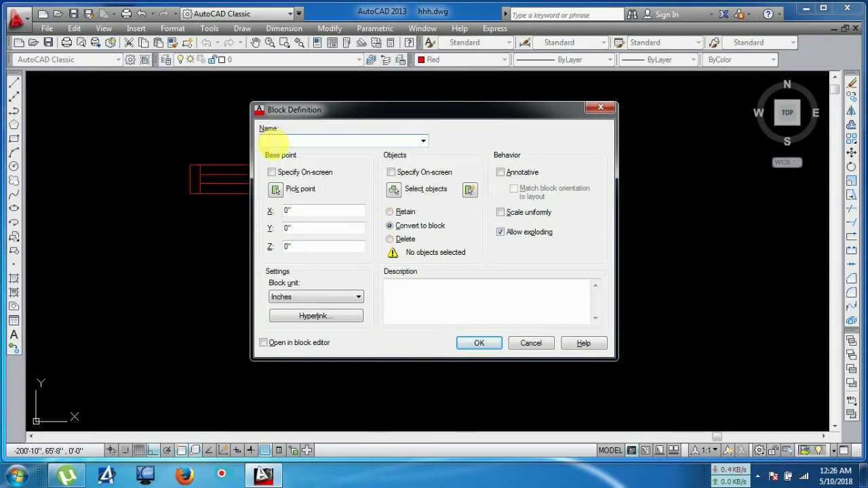
type("w1")
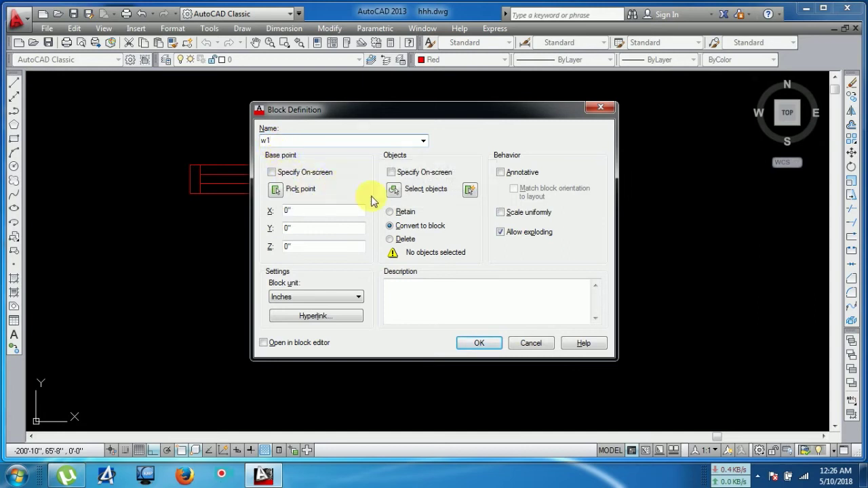
left_click(393, 191)
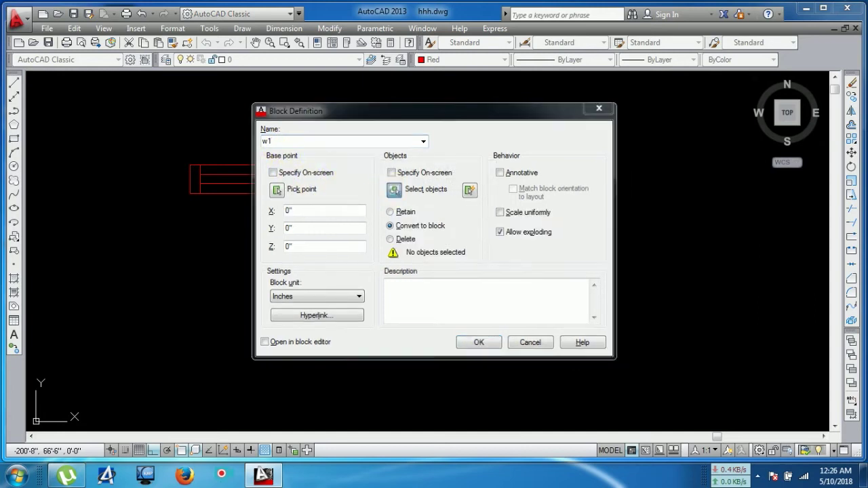
left_click(562, 134)
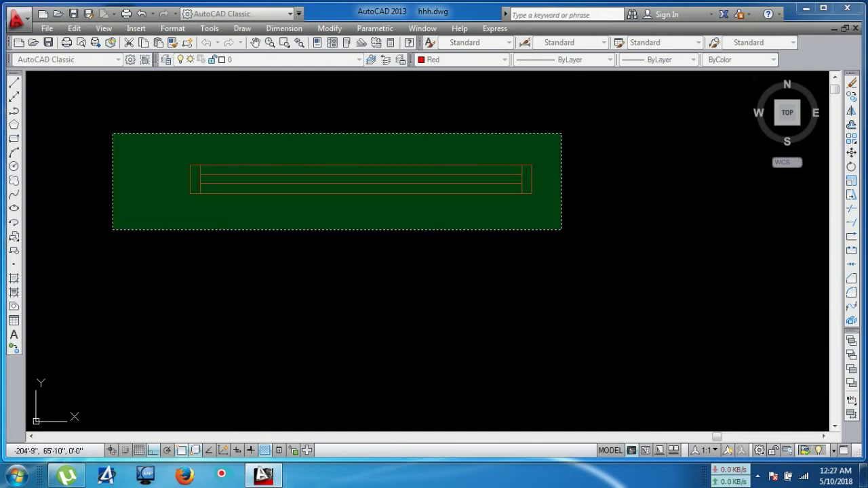
left_click(113, 229)
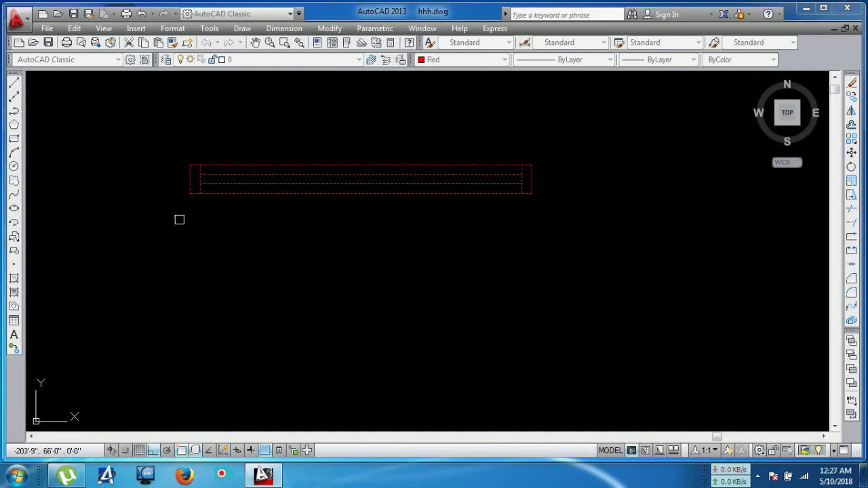
key("Return")
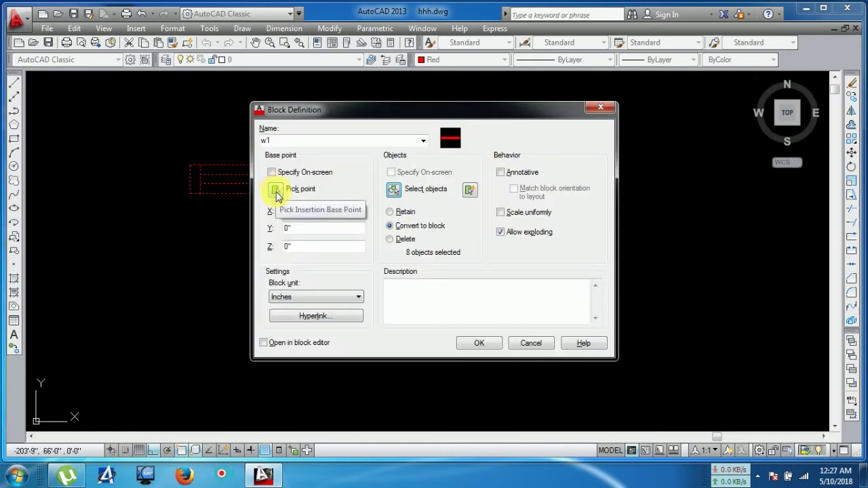
left_click(275, 191)
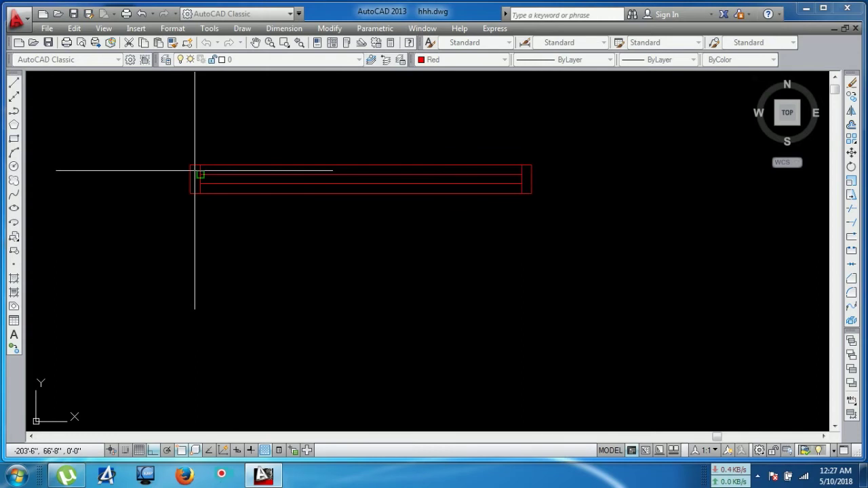
scroll(192, 163, "up", 2)
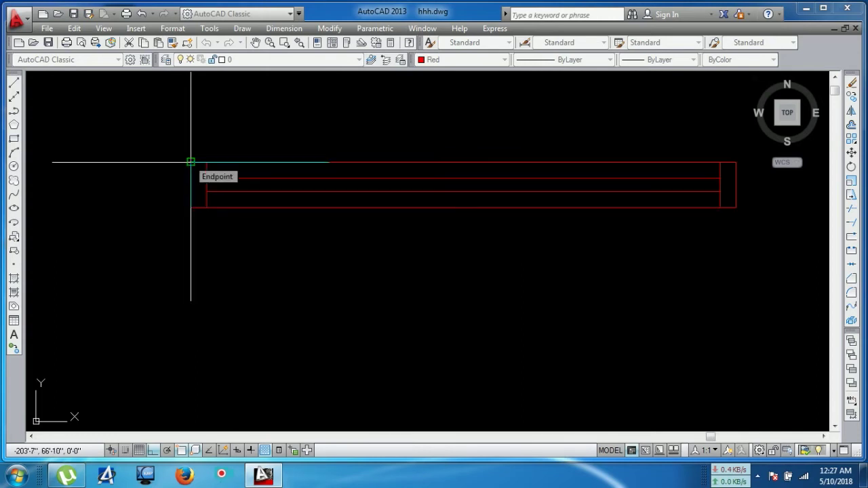
left_click(191, 162)
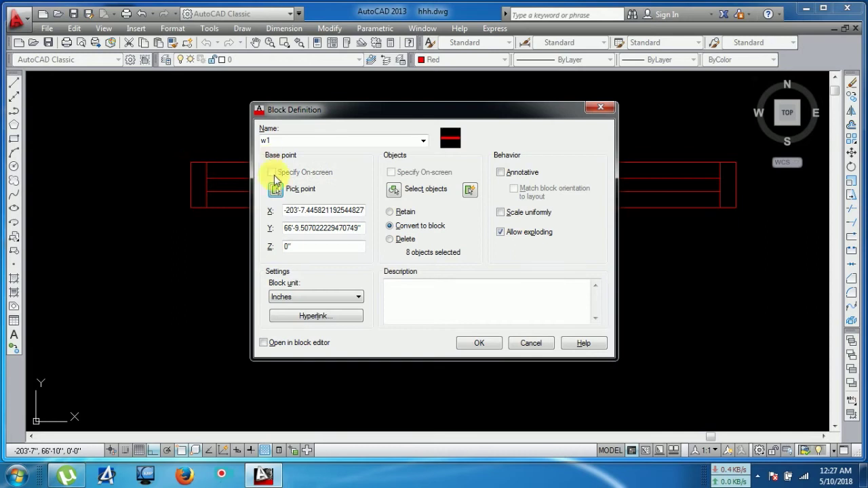
left_click(476, 343)
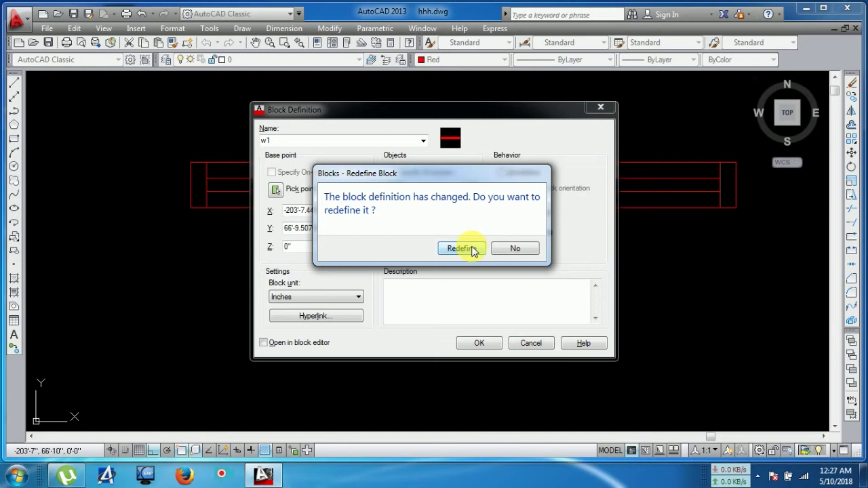
left_click(461, 248)
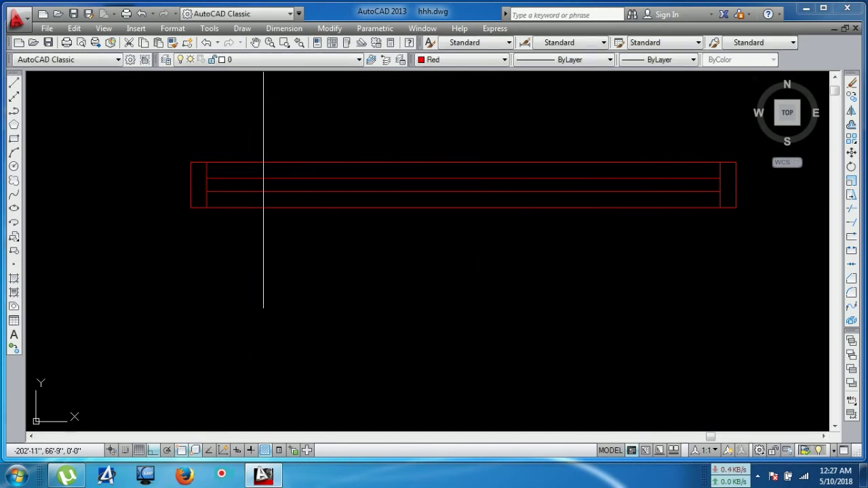
Check that both red window copies beside the plan are now single blocks.
scroll(262, 202, "down", 2)
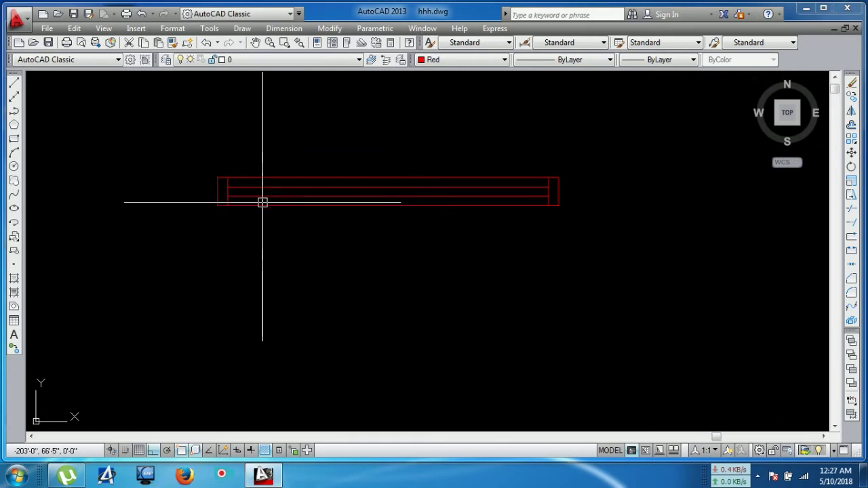
left_click(545, 182)
key("Escape")
scroll(503, 240, "down", 1)
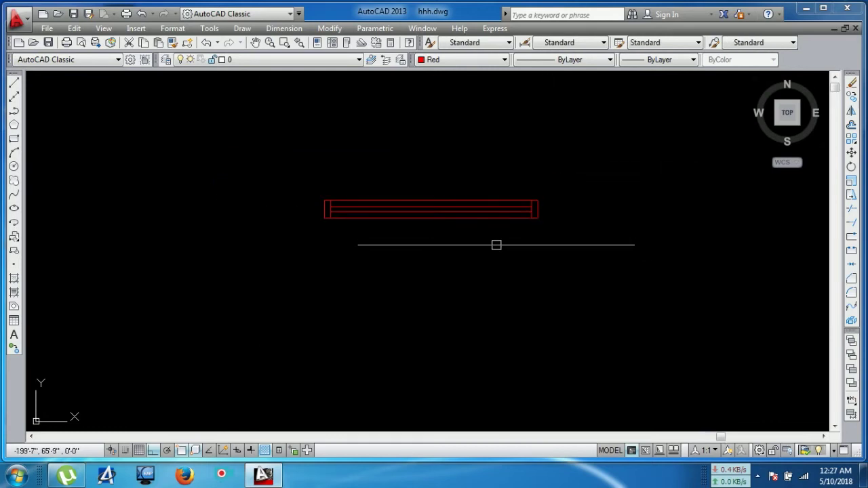
scroll(496, 244, "down", 1)
middle_click_drag(495, 244, 403, 149)
scroll(403, 283, "up", 1)
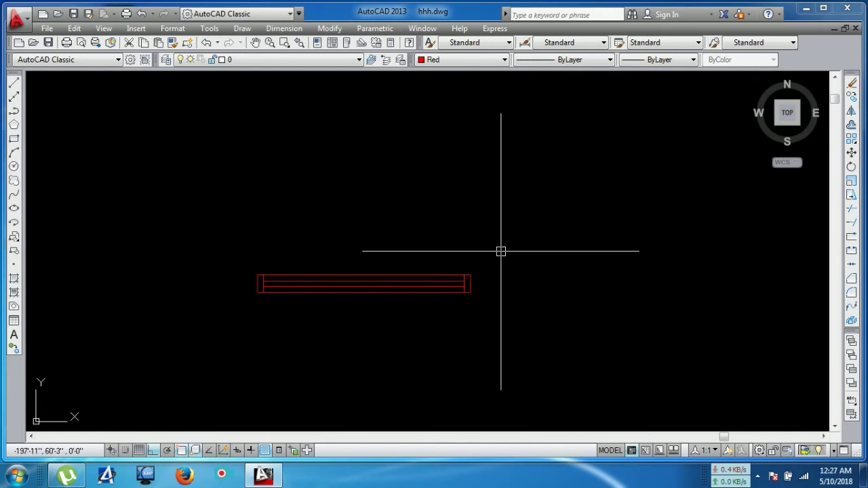
scroll(475, 281, "down", 1)
middle_click_drag(484, 275, 331, 209)
scroll(331, 209, "up", 3)
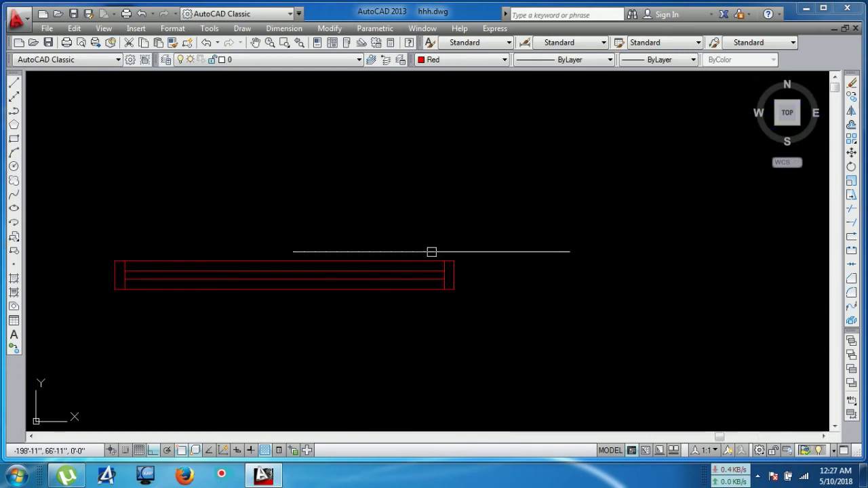
left_click(357, 275)
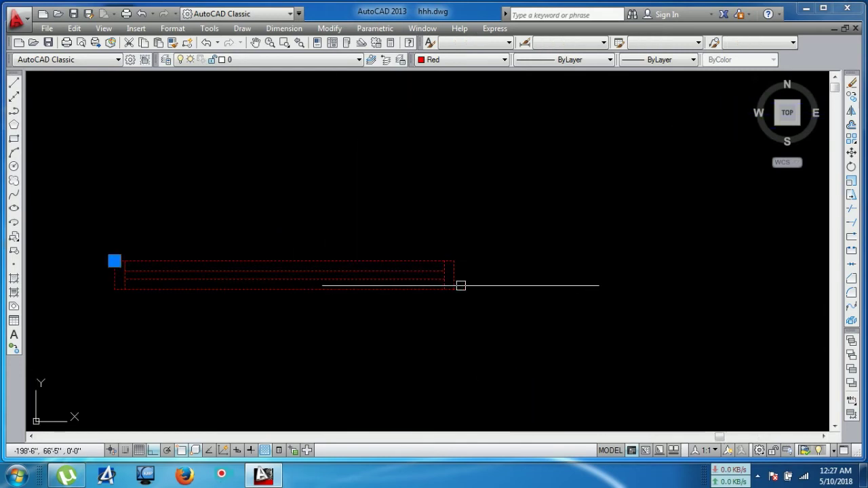
key("Escape")
Bring the walls and red window pieces into view and crossing-select the lower piece.
scroll(499, 273, "down", 3)
middle_click_drag(496, 275, 339, 227)
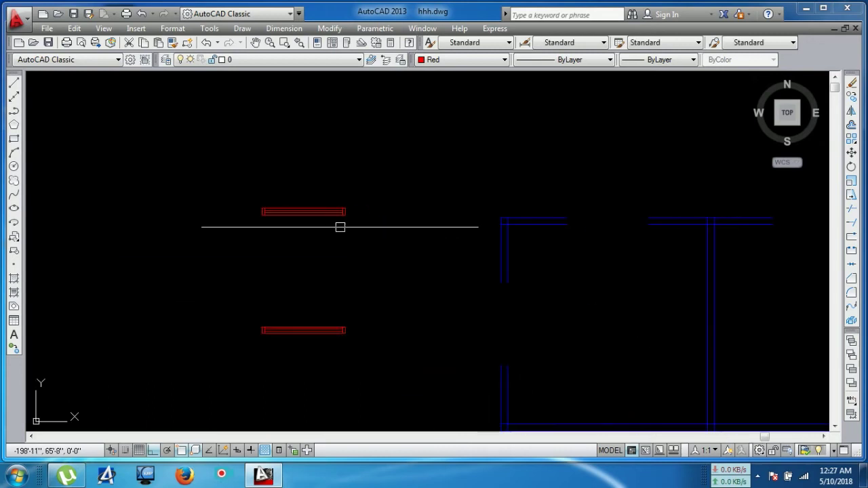
middle_click_drag(522, 248, 319, 183)
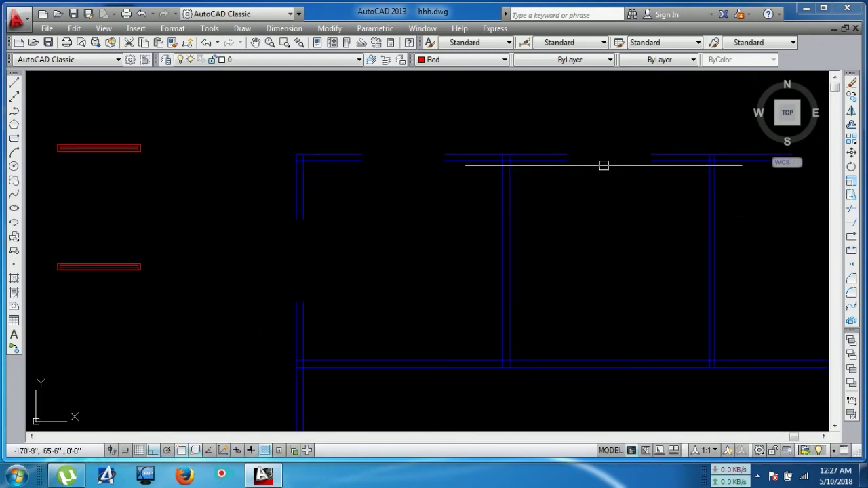
scroll(423, 220, "down", 4)
middle_click_drag(423, 220, 394, 159)
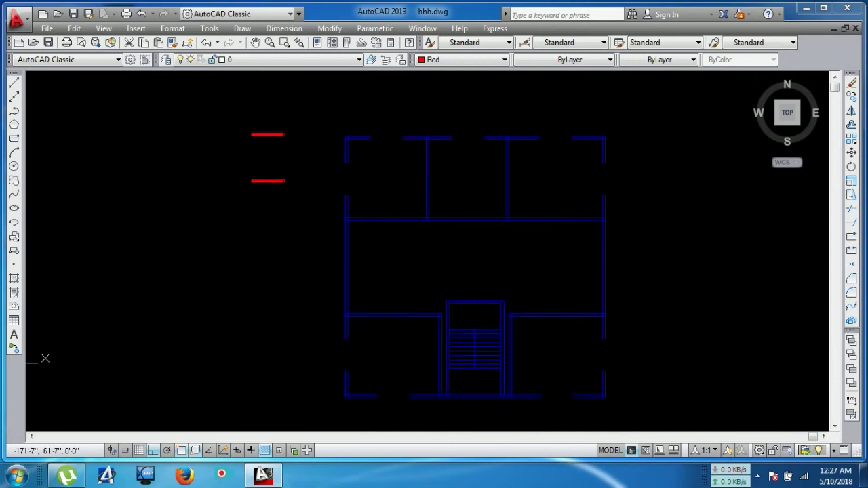
scroll(264, 221, "up", 6)
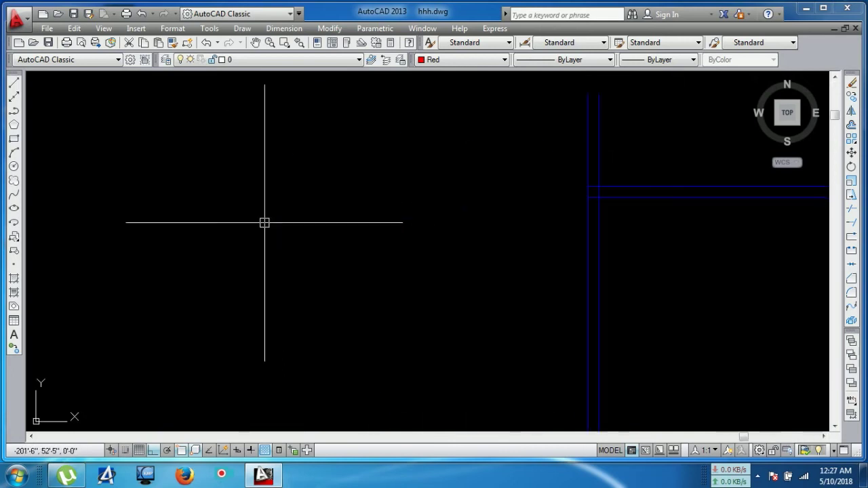
middle_click_drag(263, 221, 294, 275)
scroll(483, 227, "down", 4)
scroll(410, 175, "up", 2)
left_click(459, 150)
left_click(321, 214)
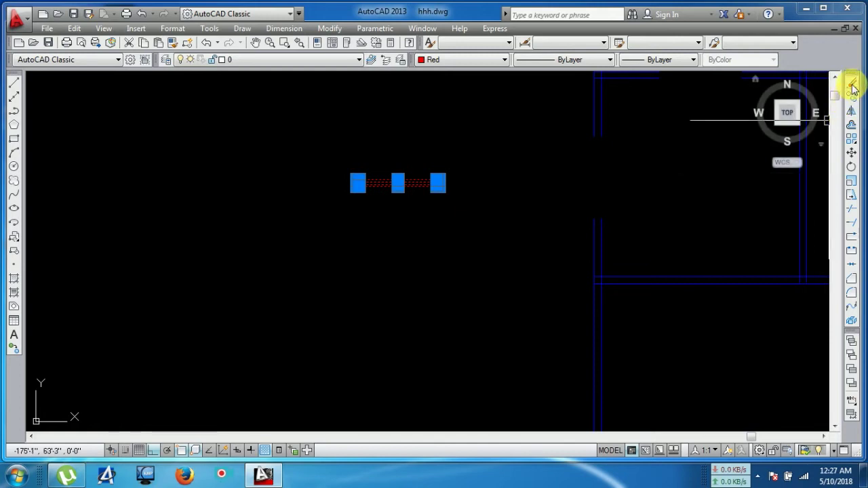
Rotate the lower red window piece 270° about its right end so it stands vertically.
left_click(851, 166)
scroll(445, 183, "up", 5)
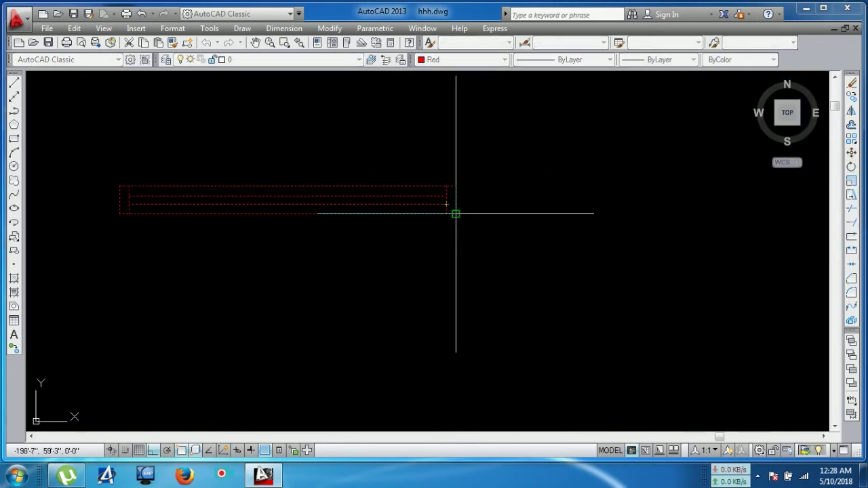
left_click(456, 214)
scroll(458, 251, "down", 5)
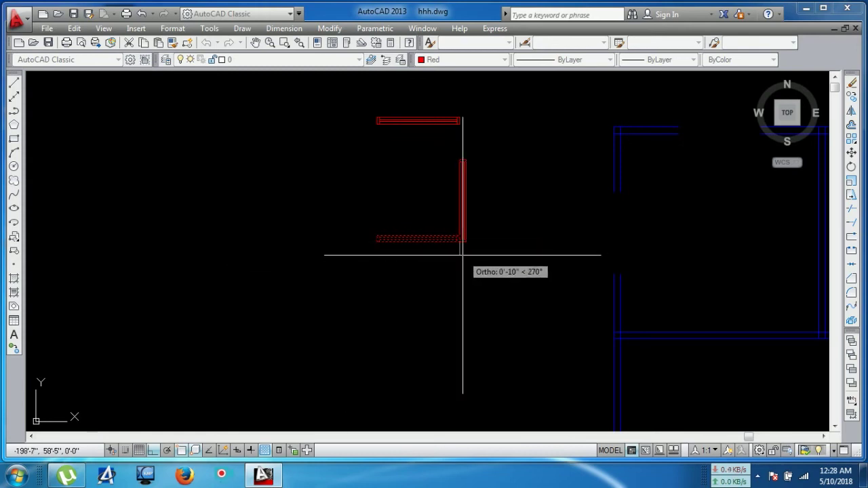
left_click(462, 255)
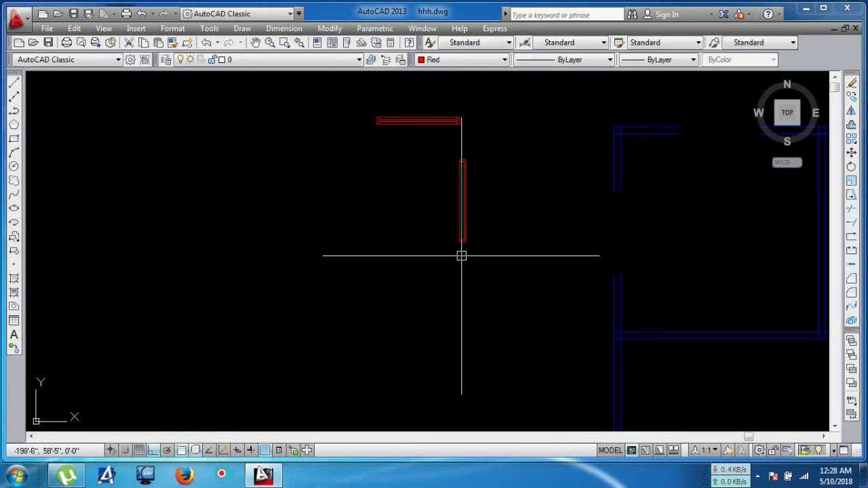
scroll(462, 251, "up", 4)
scroll(444, 201, "down", 2)
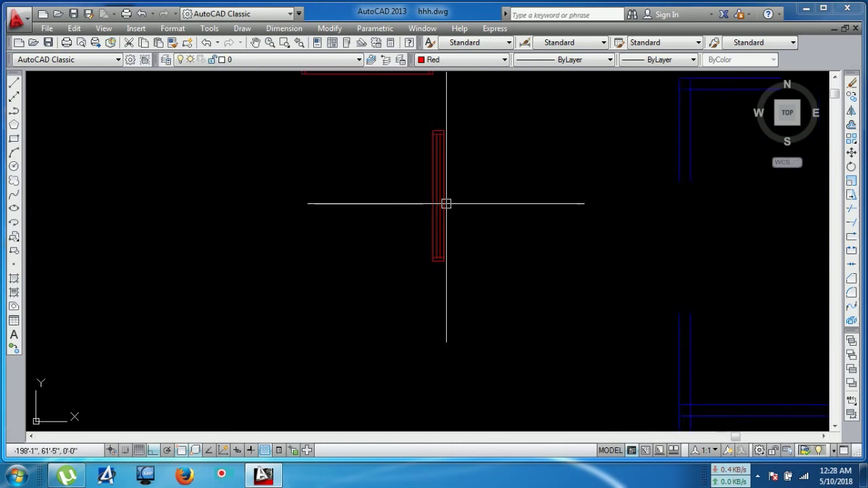
Create block w4 from the upright red window piece, with its top end as base point.
type("b")
key("Return")
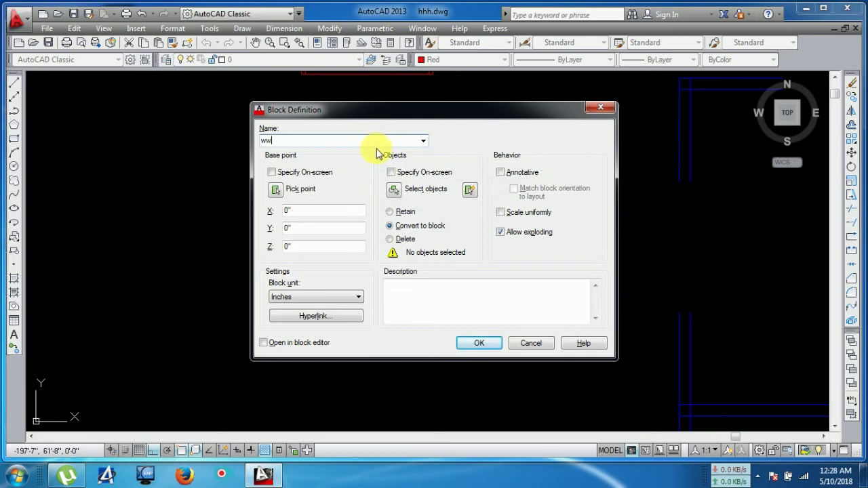
left_click(393, 189)
left_click(471, 110)
left_click(404, 287)
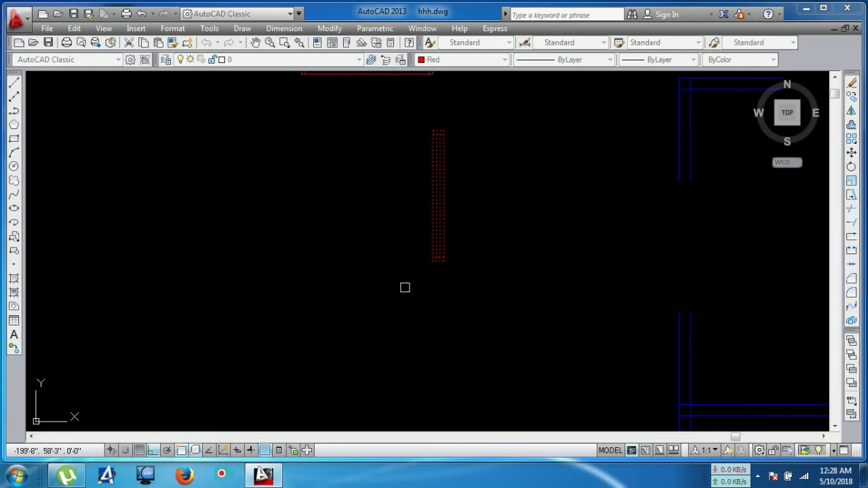
right_click(412, 246)
left_click(275, 190)
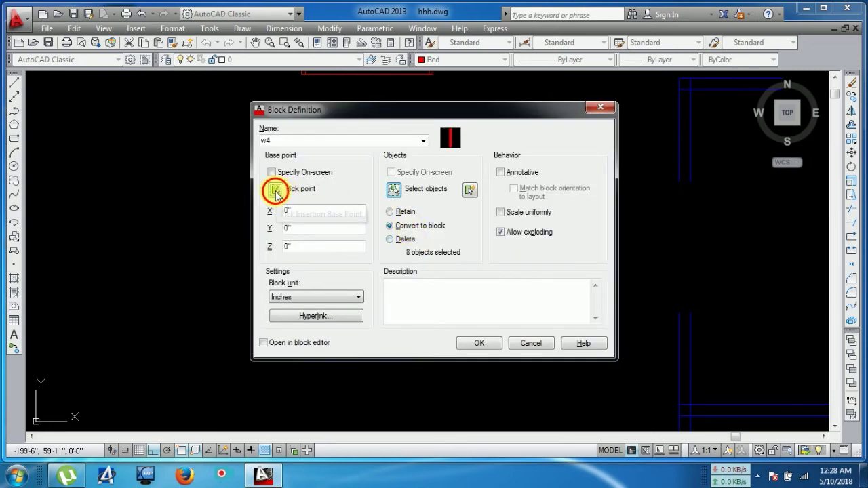
scroll(420, 134, "up", 3)
scroll(398, 130, "up", 2)
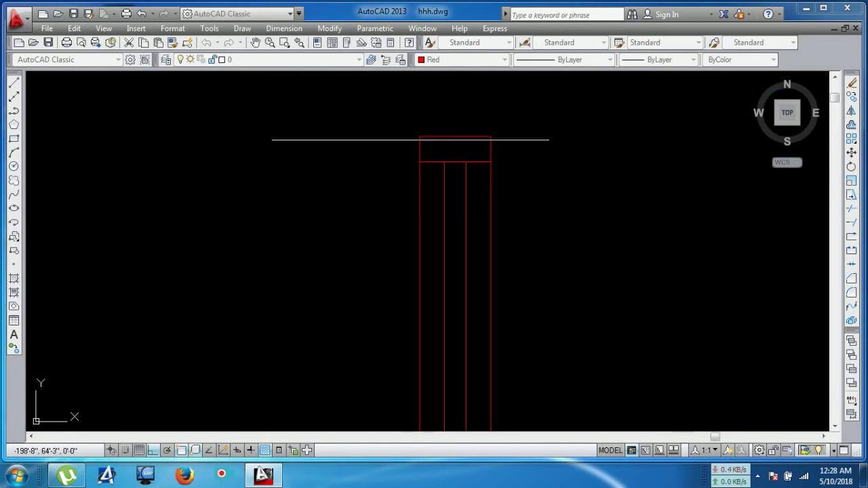
left_click(419, 138)
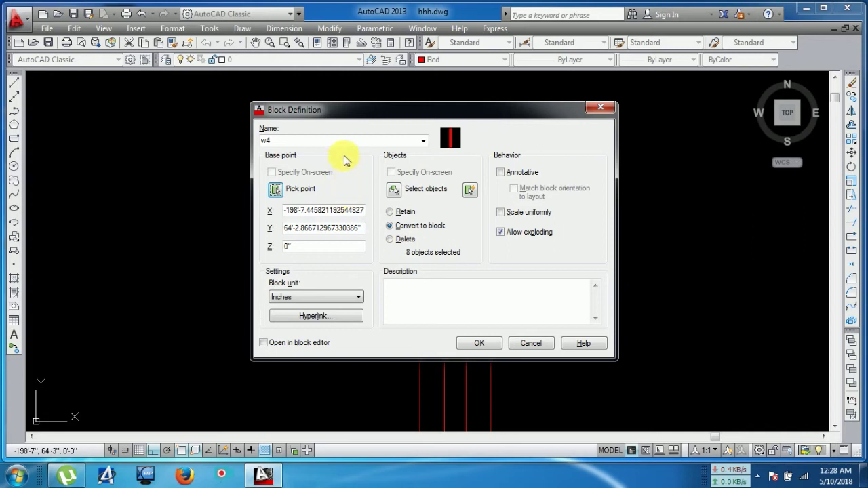
left_click(479, 343)
scroll(501, 288, "down", 5)
scroll(506, 290, "down", 5)
middle_click_drag(506, 289, 445, 282)
scroll(415, 252, "up", 4)
scroll(577, 258, "down", 5)
middle_click_drag(577, 258, 496, 262)
scroll(502, 262, "up", 3)
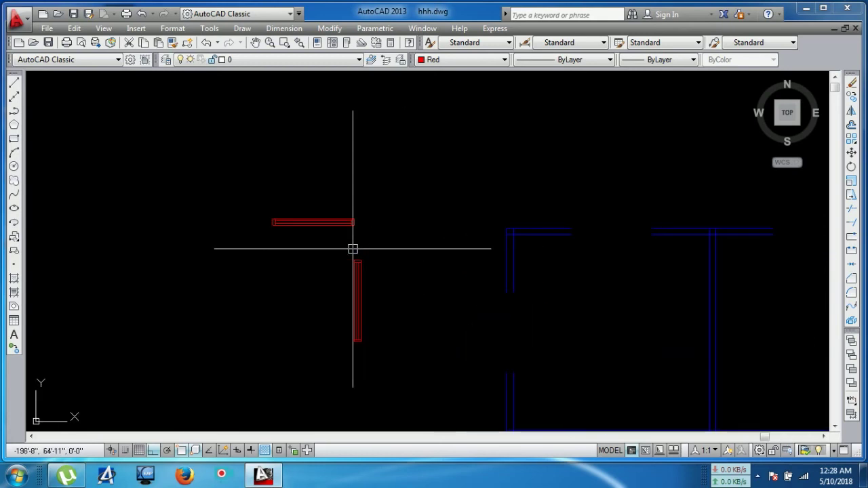
scroll(352, 249, "down", 2)
middle_click_drag(502, 267, 386, 260)
scroll(525, 267, "down", 4)
middle_click_drag(508, 267, 457, 255)
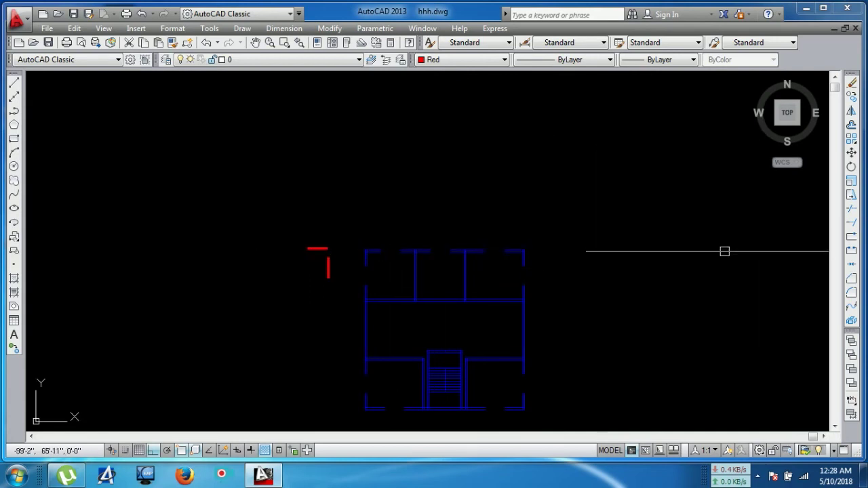
scroll(447, 254, "up", 3)
scroll(515, 246, "up", 3)
scroll(554, 246, "up", 3)
scroll(567, 242, "down", 2)
middle_click_drag(590, 249, 541, 248)
scroll(580, 252, "down", 3)
scroll(581, 256, "down", 2)
scroll(522, 270, "down", 2)
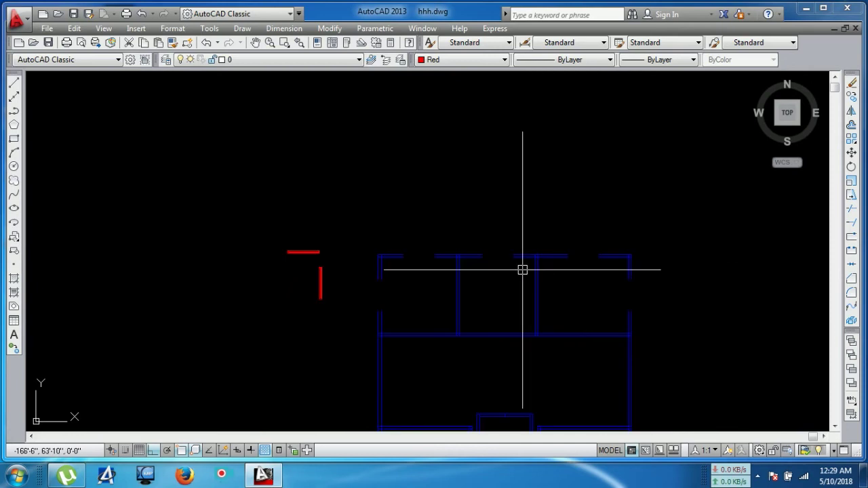
scroll(373, 265, "up", 3)
middle_click_drag(292, 264, 364, 258)
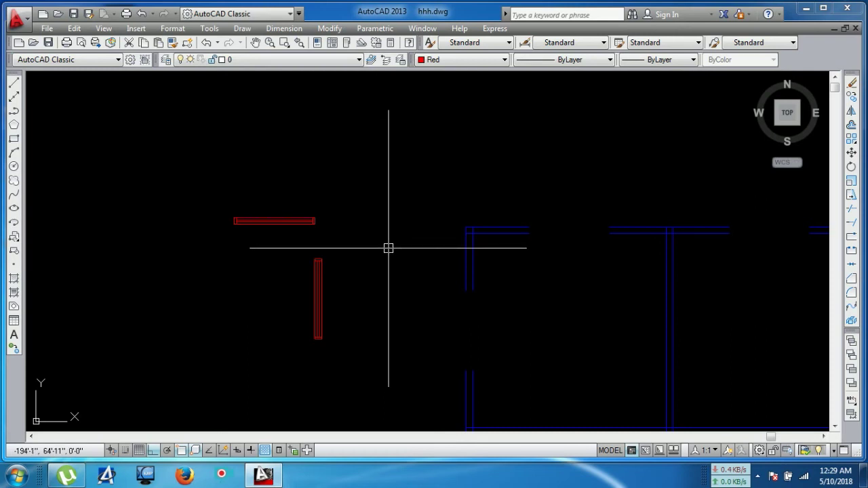
Insert block w1 into the first top-wall opening.
type("i")
key("Return")
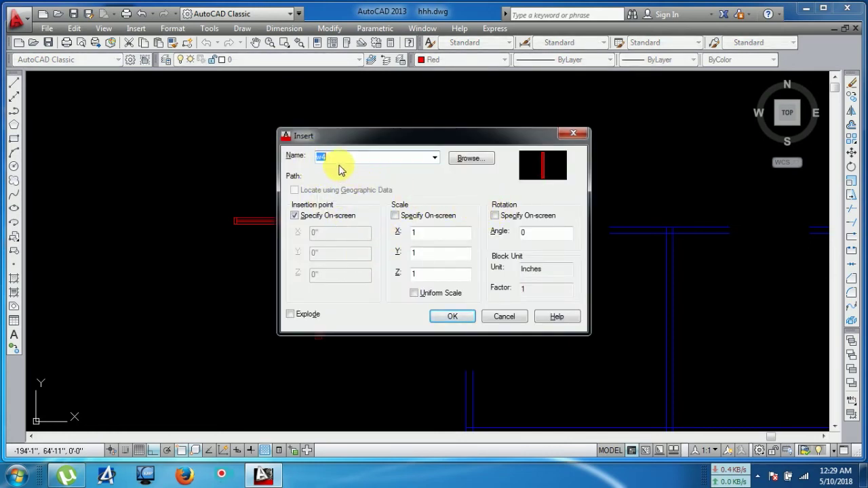
key("Up")
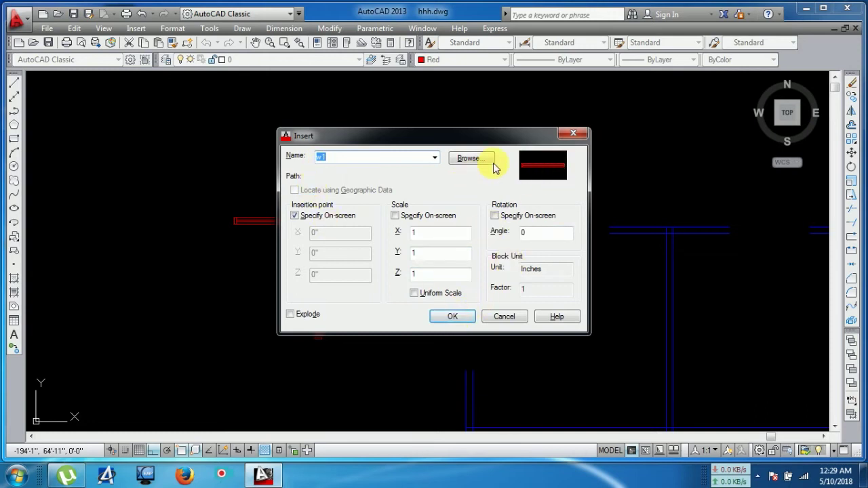
left_click(453, 317)
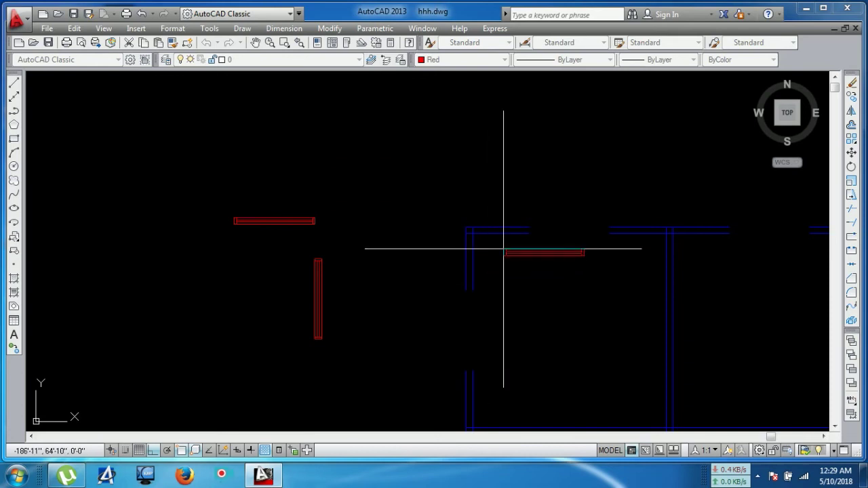
scroll(502, 251, "up", 3)
scroll(461, 247, "up", 2)
scroll(449, 229, "up", 5)
left_click(425, 201)
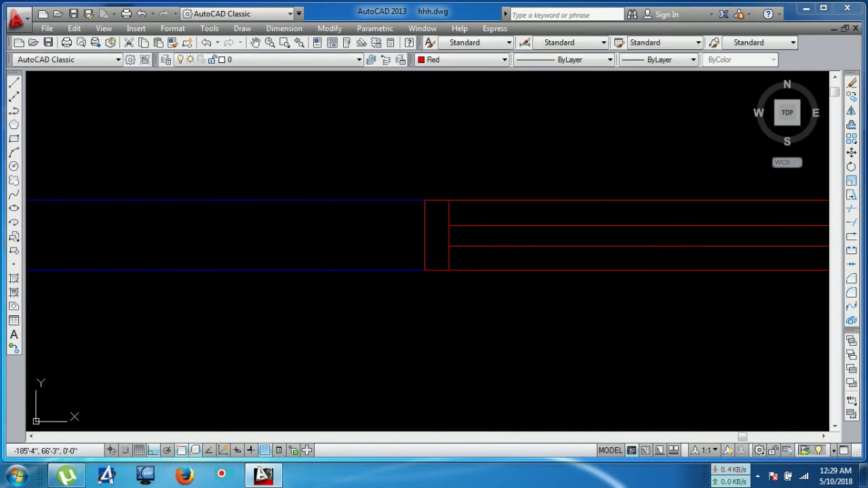
Insert more w1 windows into the remaining top-wall openings.
scroll(453, 244, "down", 6)
scroll(459, 261, "down", 4)
mouse_move(489, 292)
middle_mouse_down()
mouse_move(484, 269)
mouse_move(416, 242)
middle_mouse_up()
scroll(484, 270, "down", 2)
scroll(508, 269, "up", 2)
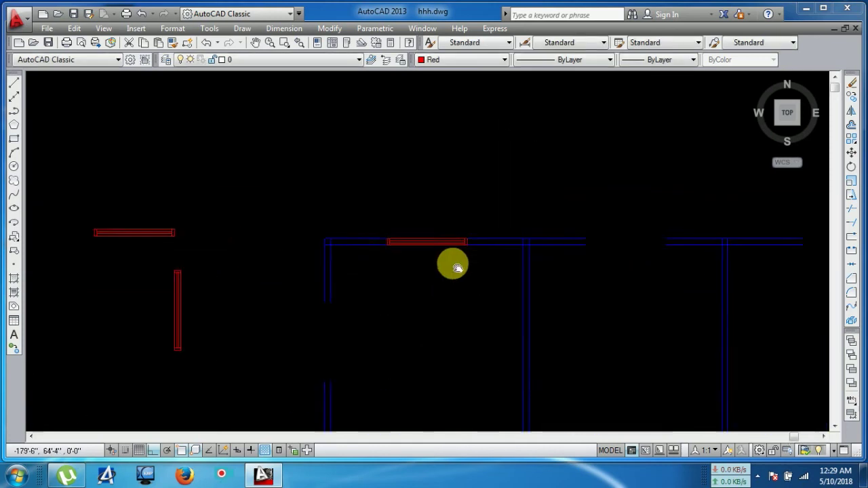
right_click(547, 255)
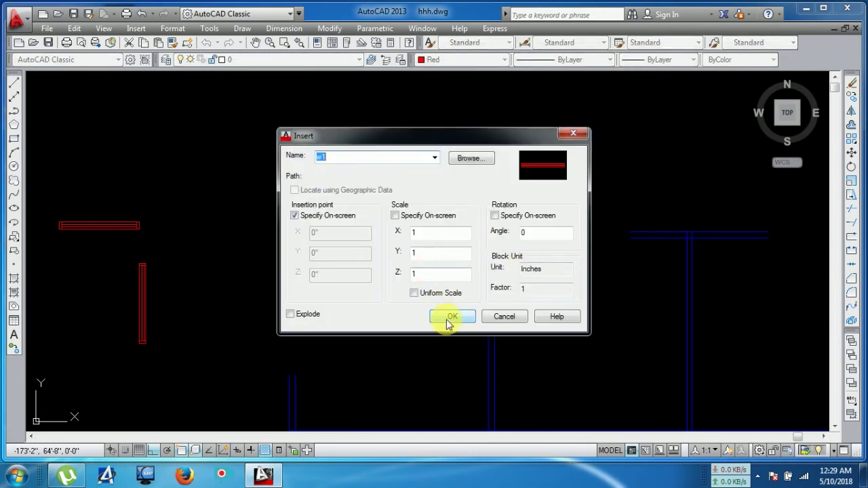
left_click(448, 317)
scroll(543, 247, "up", 6)
left_click(444, 189)
right_click(444, 190)
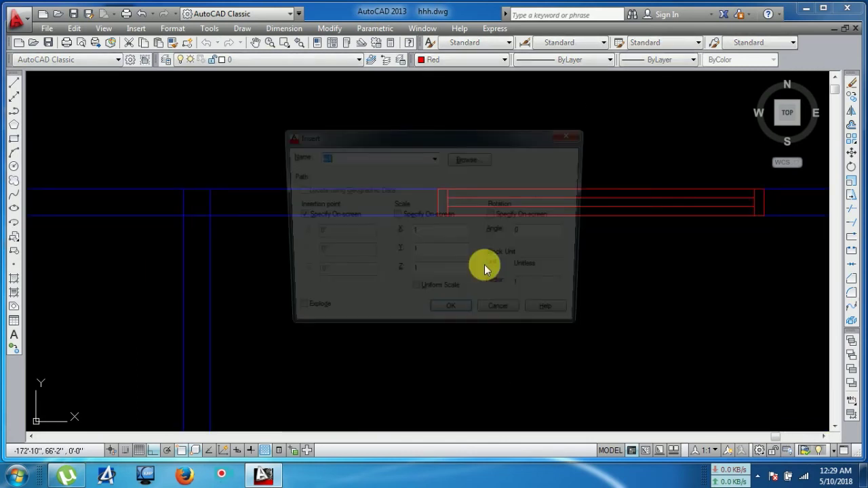
left_click(449, 316)
scroll(384, 292, "down", 4)
scroll(475, 223, "up", 5)
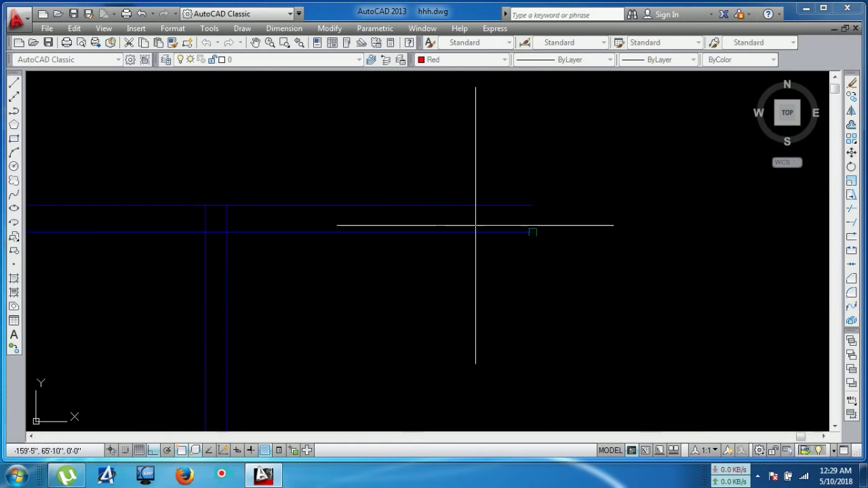
right_click(518, 295)
left_click(450, 316)
scroll(450, 305, "down", 4)
scroll(456, 300, "down", 3)
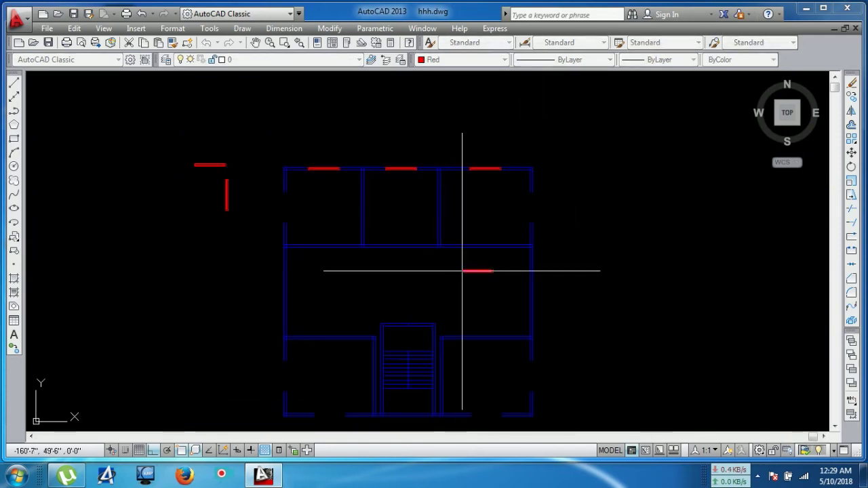
scroll(316, 355, "up", 5)
left_click(208, 313)
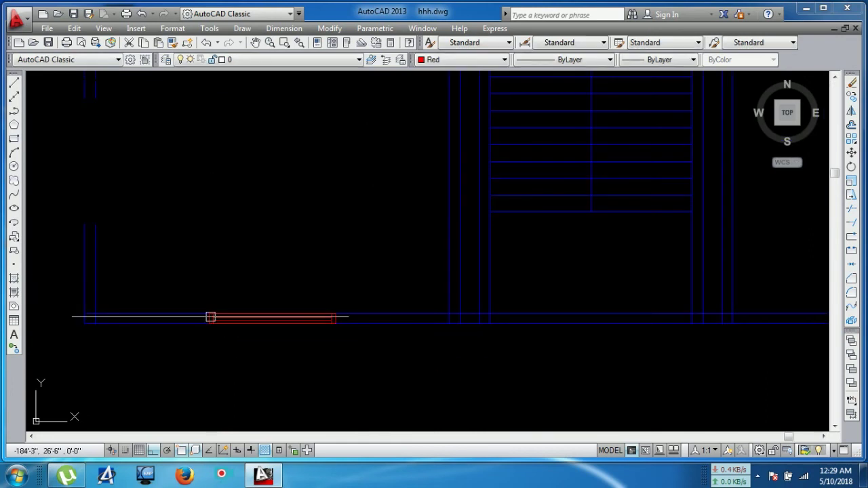
Insert w1 windows into the bottom-wall openings.
right_click(403, 330)
left_click(450, 316)
scroll(507, 337, "down", 5)
scroll(502, 309, "up", 5)
left_click(438, 326)
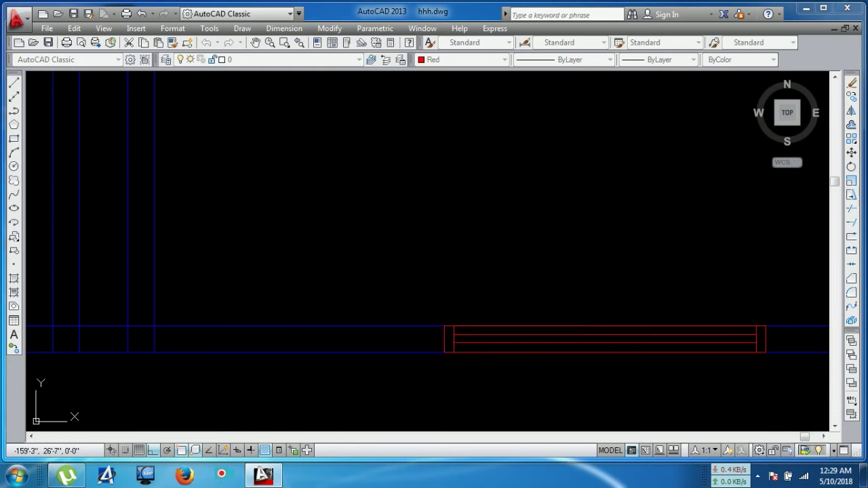
scroll(442, 323, "down", 4)
scroll(445, 302, "down", 4)
middle_click_drag(452, 272, 558, 345)
right_click(536, 329)
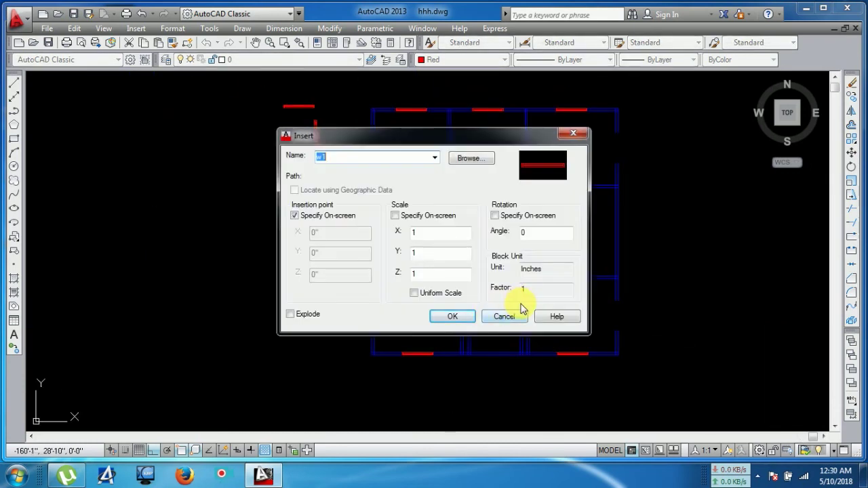
Insert vertical w4 windows into the first left and right side-wall openings.
left_click(449, 316)
scroll(387, 194, "up", 3)
scroll(381, 155, "up", 3)
scroll(381, 155, "up", 3)
left_click(372, 153)
right_click(454, 232)
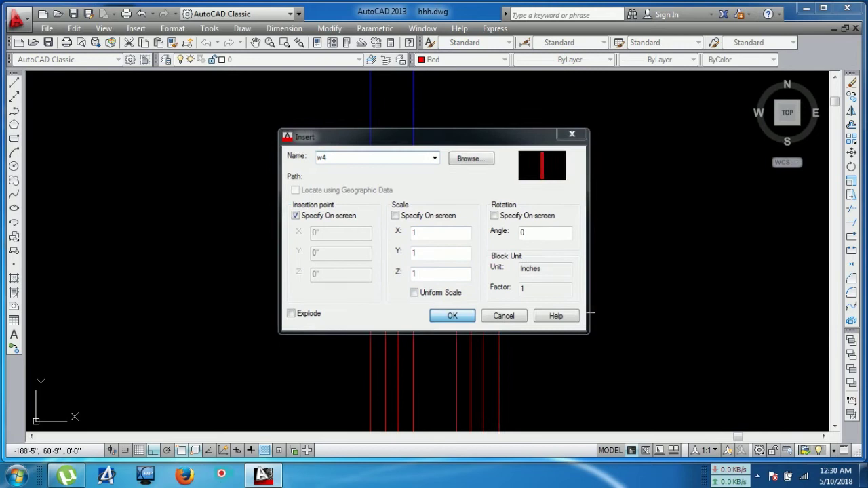
left_click(448, 315)
scroll(473, 300, "down", 3)
middle_click_drag(473, 300, 373, 283)
scroll(626, 283, "up", 4)
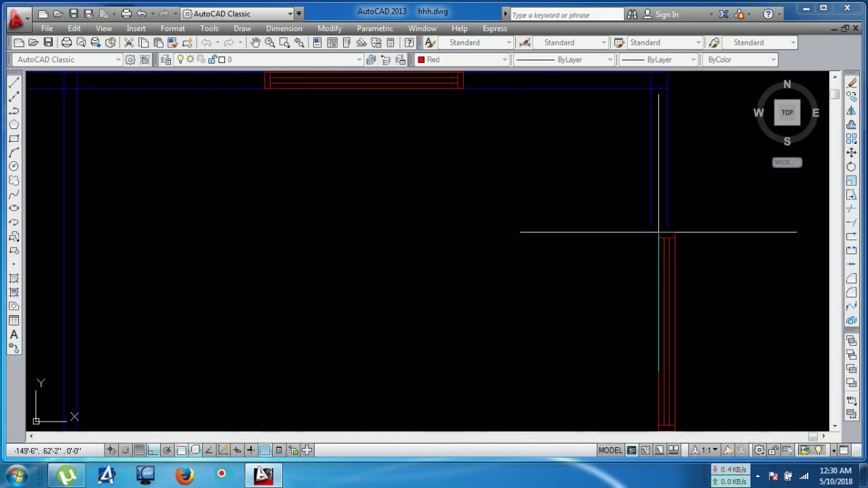
left_click(651, 227)
Insert two more w4 windows into the remaining side-wall openings of the corner rooms.
right_click(582, 290)
left_click(452, 315)
scroll(457, 321, "down", 3)
scroll(477, 236, "down", 2)
scroll(348, 343, "up", 4)
scroll(352, 326, "up", 5)
middle_click_drag(354, 329, 417, 178)
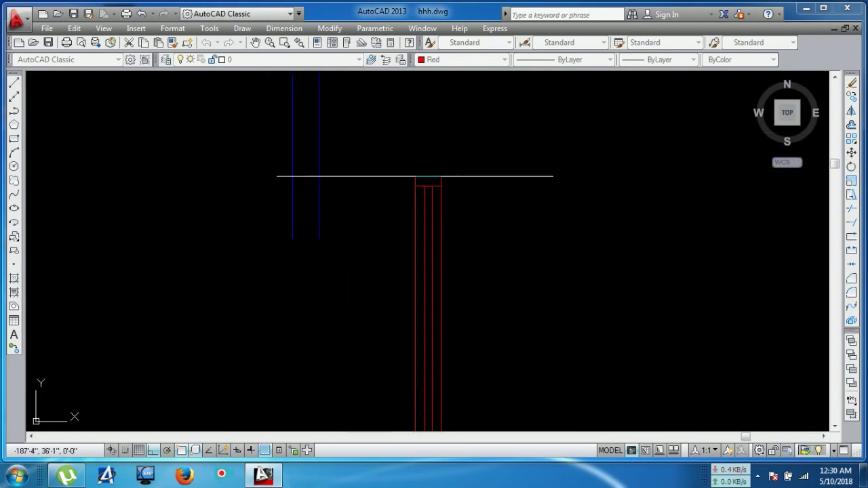
left_click(292, 238)
right_click(292, 238)
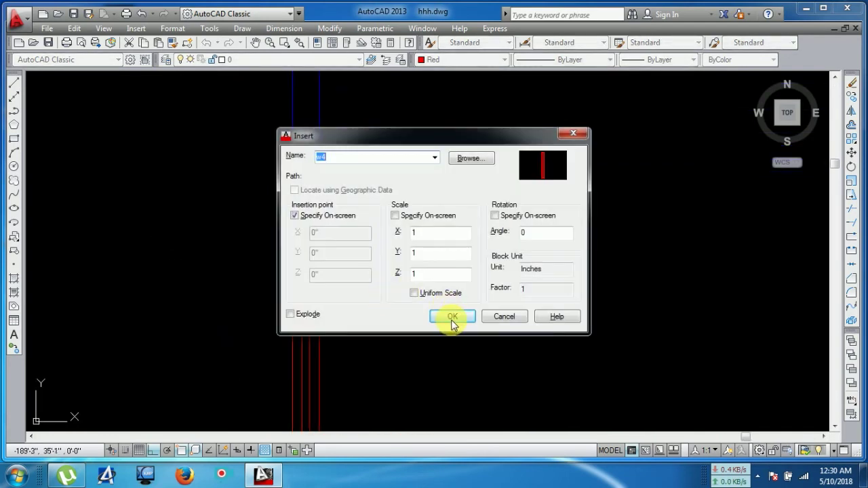
left_click(449, 315)
scroll(530, 325, "down", 5)
middle_click_drag(531, 325, 342, 253)
scroll(630, 237, "up", 5)
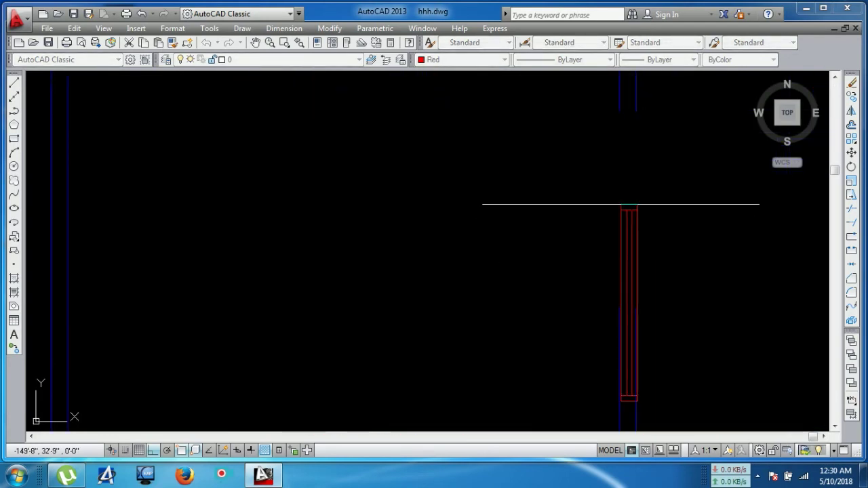
left_click(619, 110)
scroll(565, 203, "down", 6)
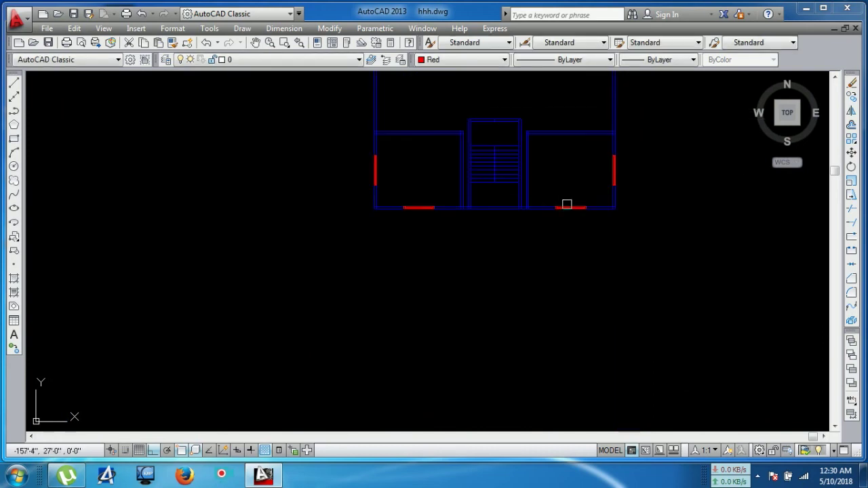
scroll(467, 267, "up", 3)
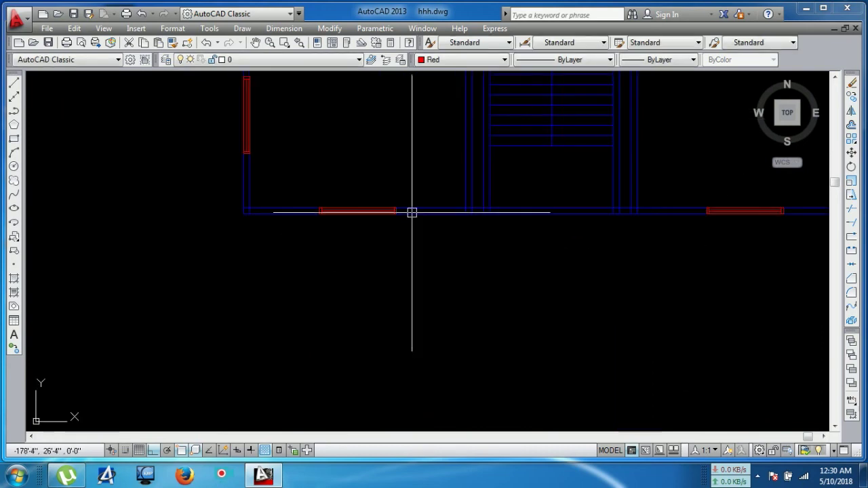
scroll(441, 258, "down", 4)
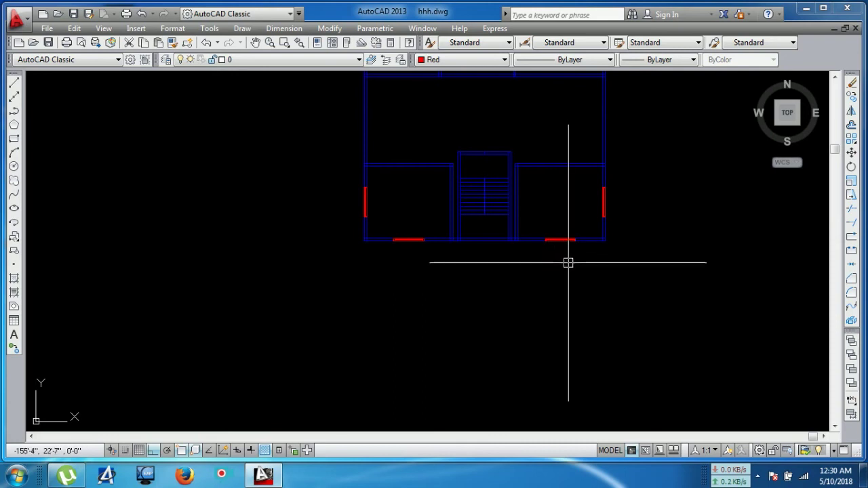
Set the current drawing colour to Green.
left_click(455, 59)
left_click(441, 114)
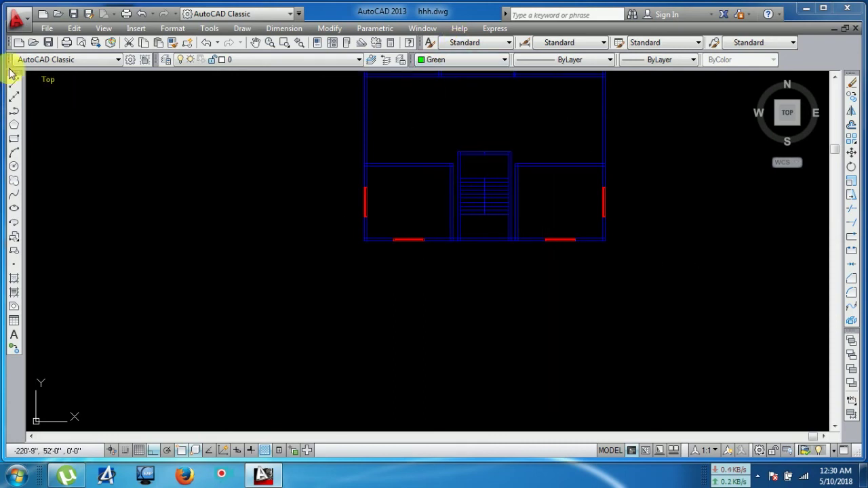
scroll(330, 240, "up", 6)
middle_click_drag(397, 258, 290, 230)
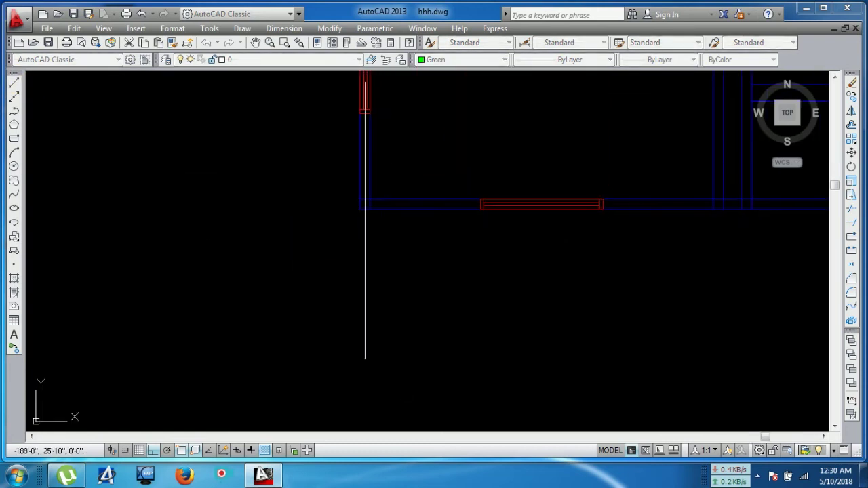
Draw the three-sided balcony outline from the wall corner down, across and back up.
left_click(370, 209)
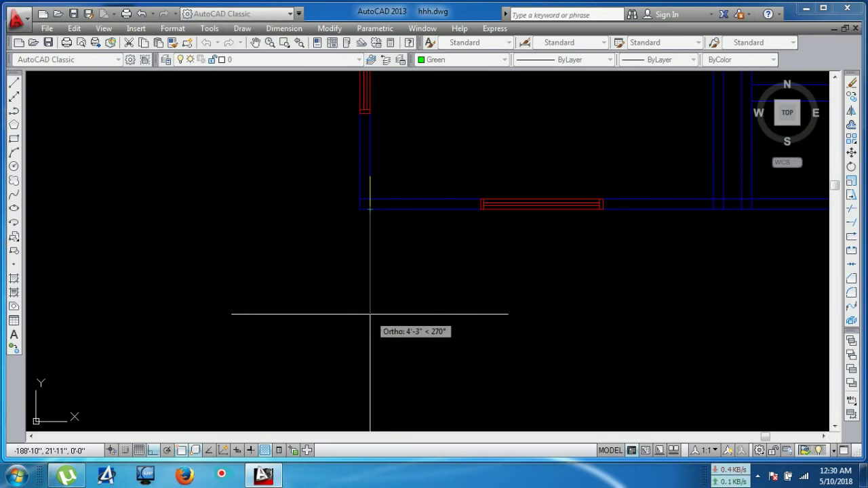
left_click(369, 295)
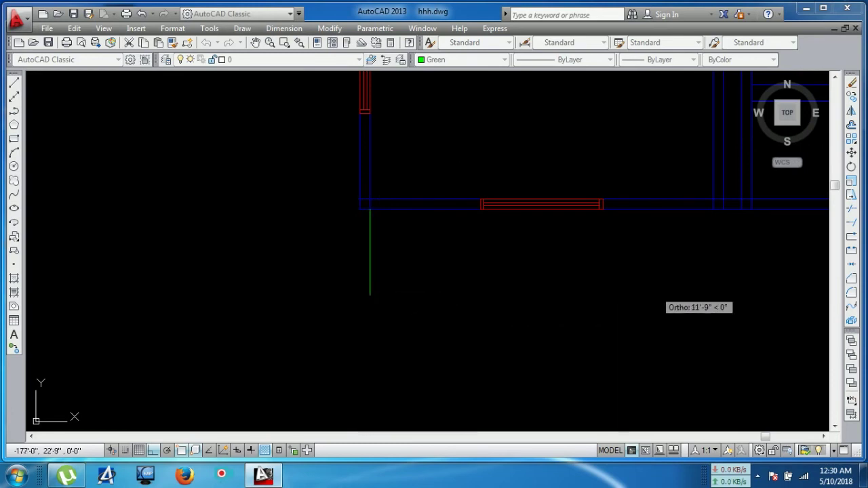
left_click(713, 294)
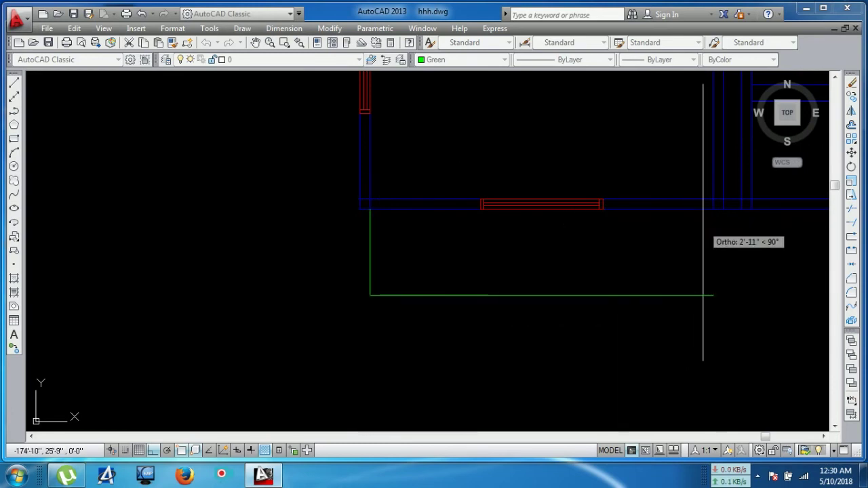
left_click(714, 209)
key("Return")
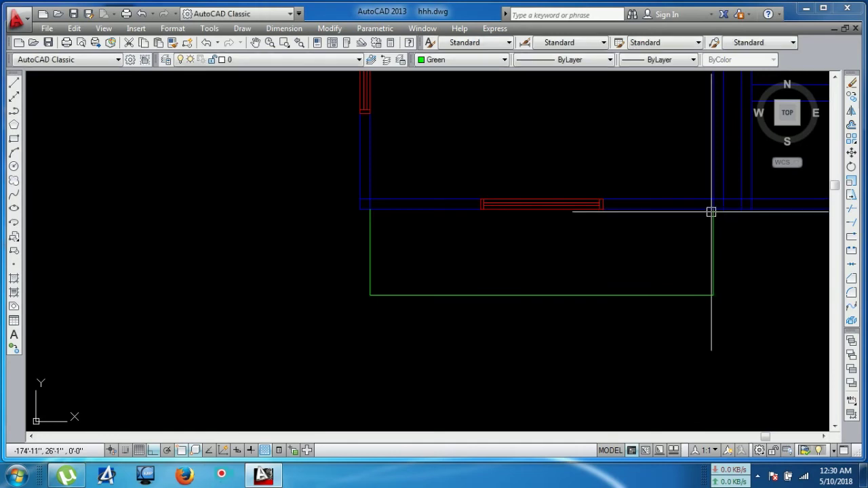
middle_click_drag(536, 306, 378, 304)
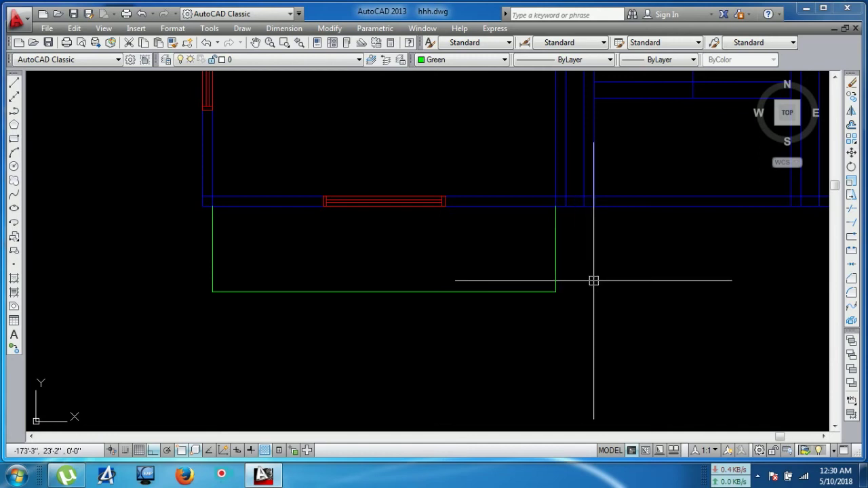
Offset the green balcony edges outward to create parallel copies.
key("Return")
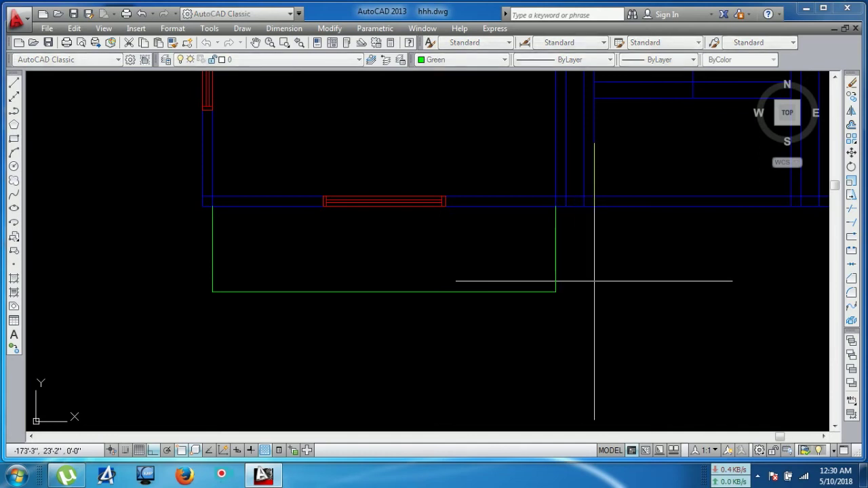
left_click(556, 250)
left_click(498, 295)
left_click(213, 244)
left_click(165, 262)
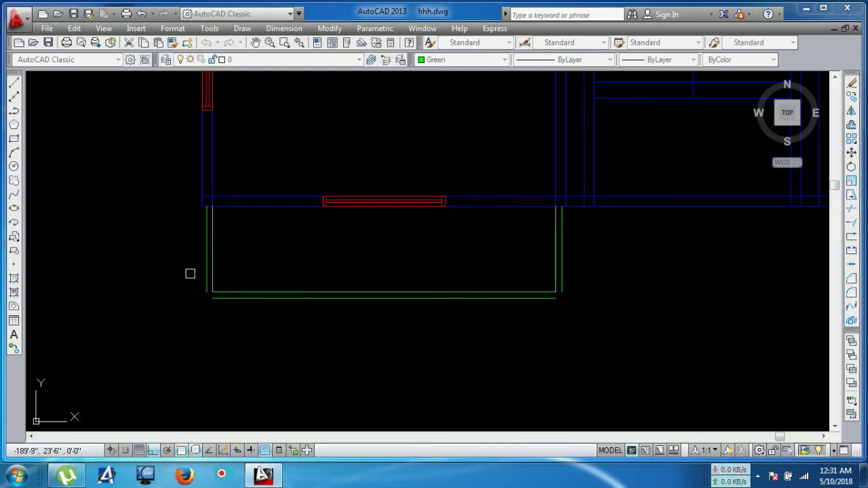
scroll(203, 292, "up", 5)
scroll(176, 250, "down", 5)
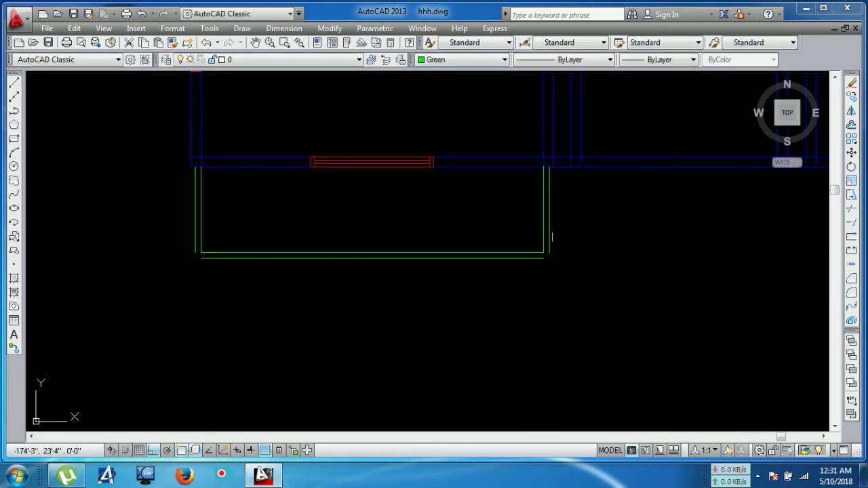
scroll(552, 236, "up", 4)
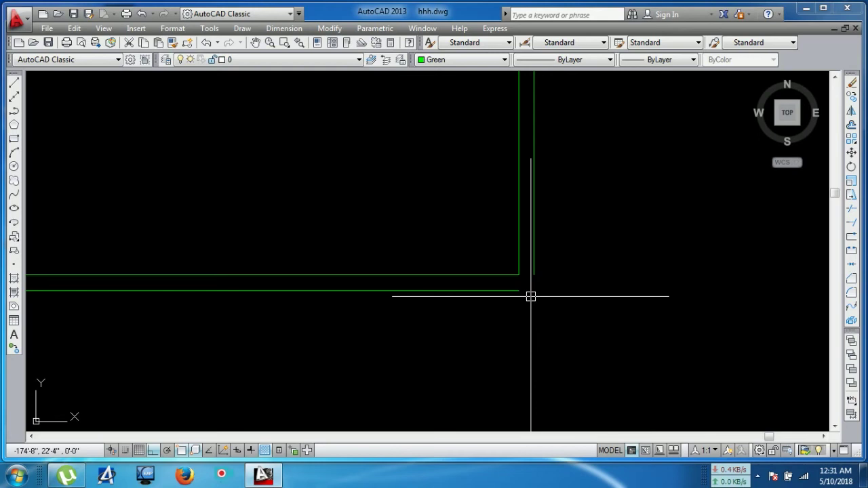
Fillet the outer balcony lines so their corner meets cleanly.
key("space")
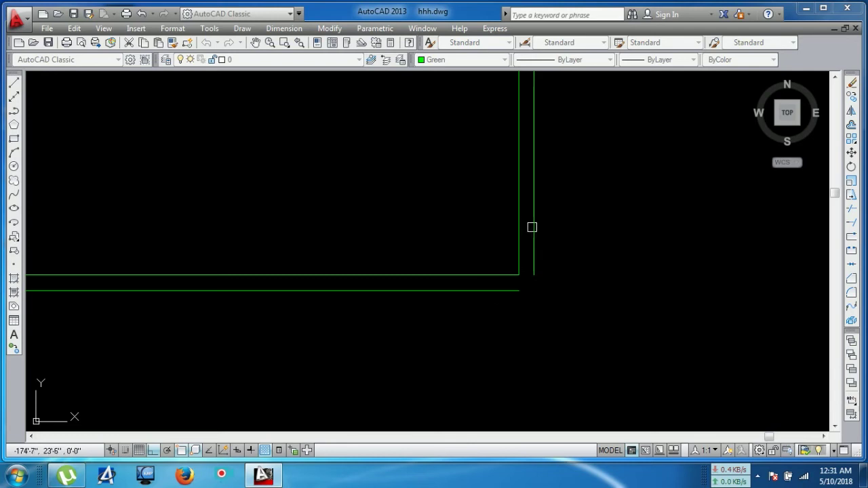
left_click(495, 291)
left_click(495, 291)
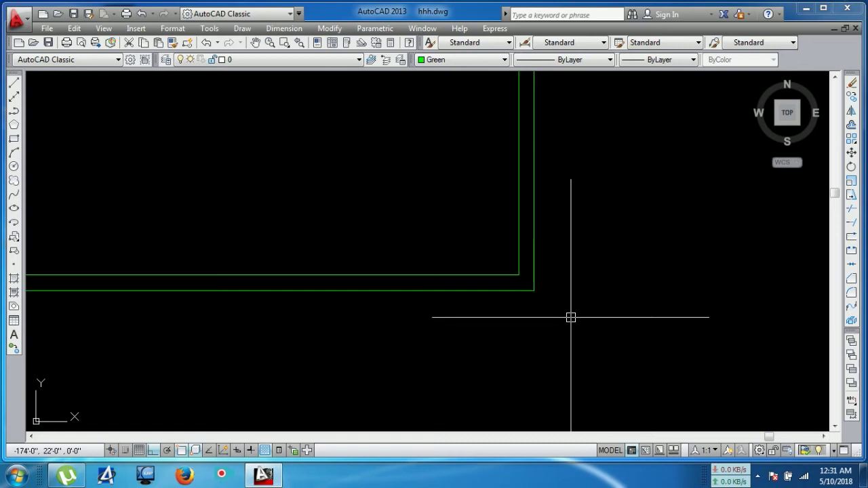
scroll(571, 317, "down", 3)
scroll(164, 263, "up", 4)
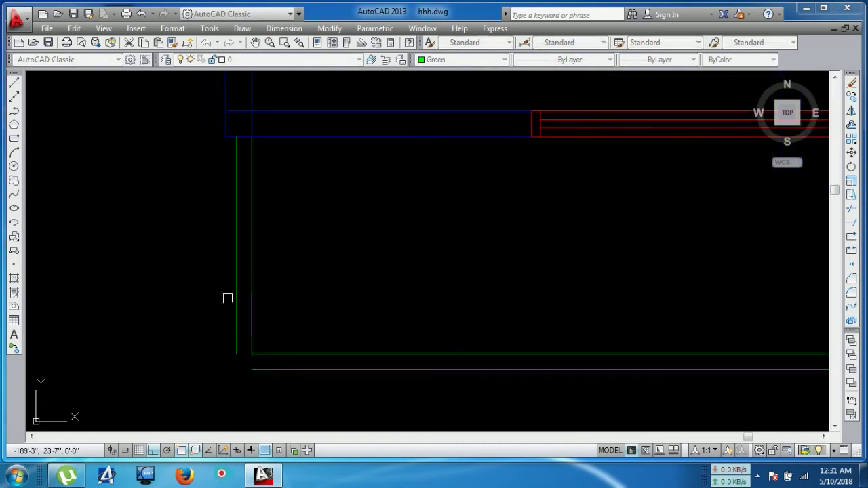
scroll(292, 366, "down", 3)
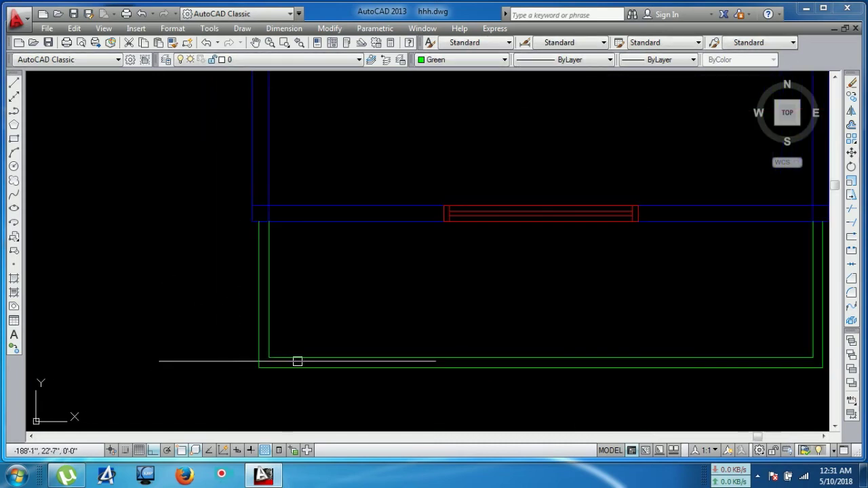
scroll(298, 360, "down", 4)
scroll(298, 352, "up", 4)
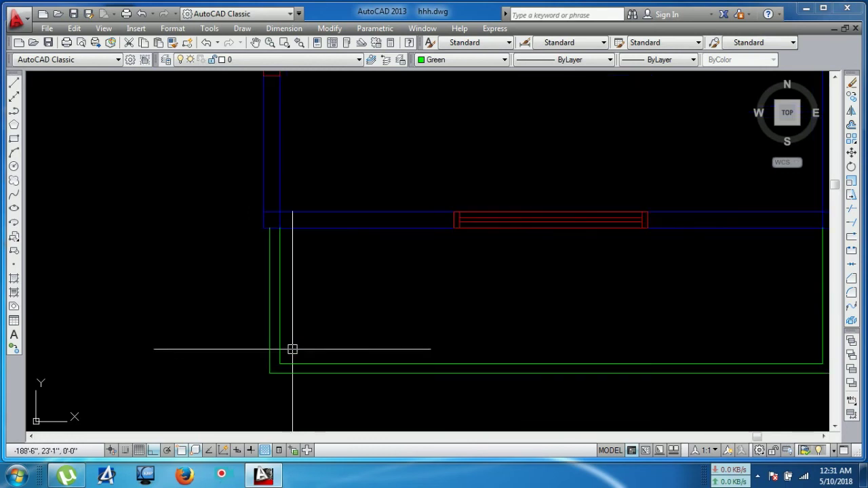
scroll(335, 330, "down", 2)
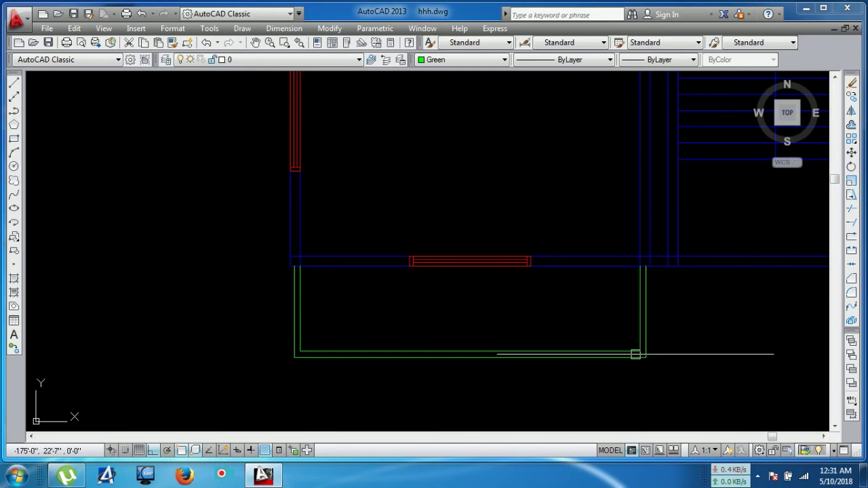
scroll(607, 374, "up", 2)
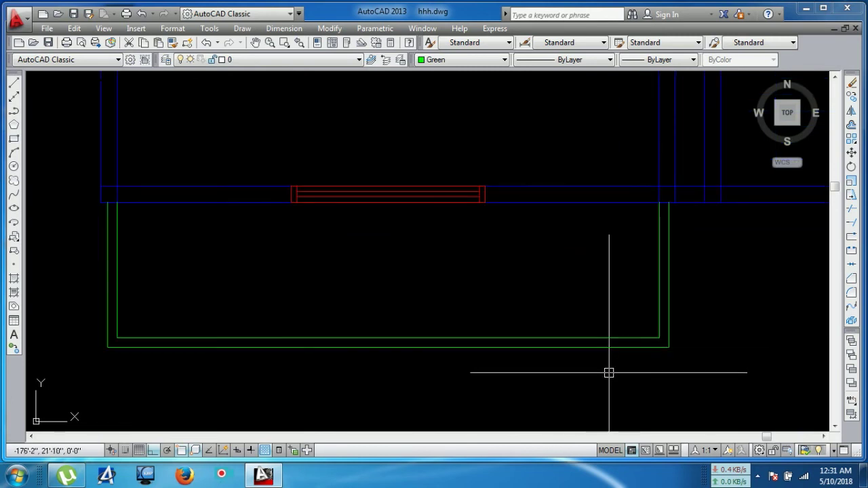
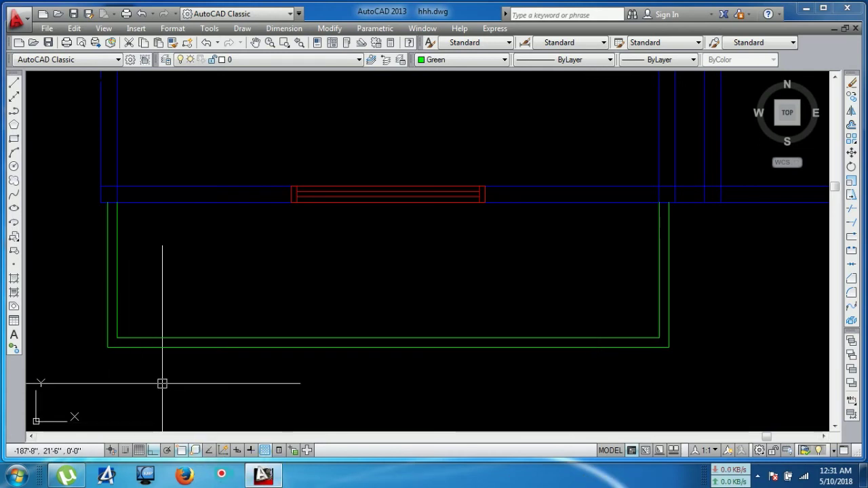
Chamfer the left and bottom green balcony lines into a diagonal lower-left corner.
key("Return")
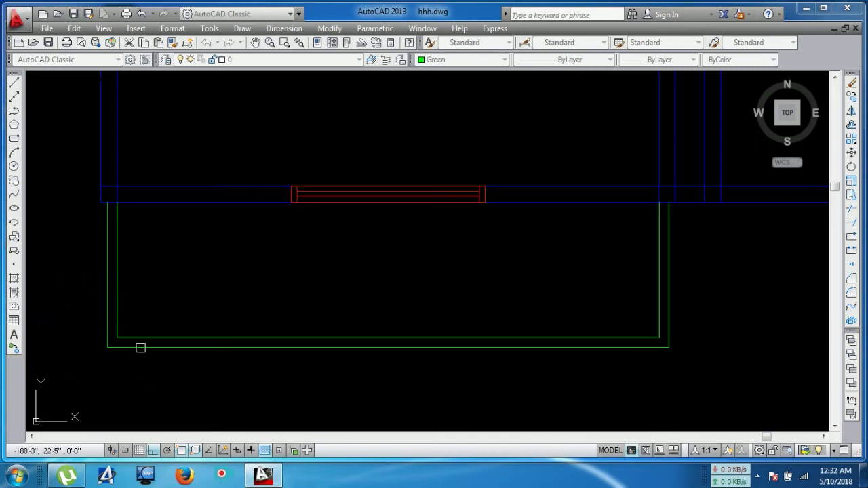
key("Return")
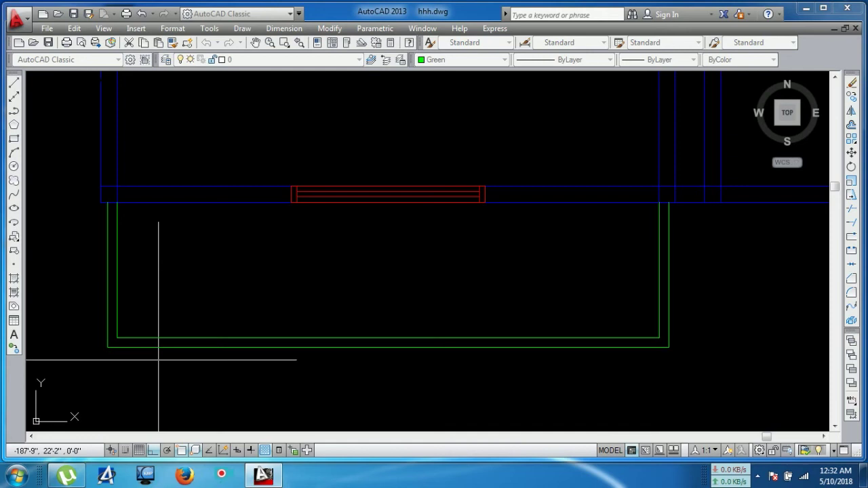
key("Return")
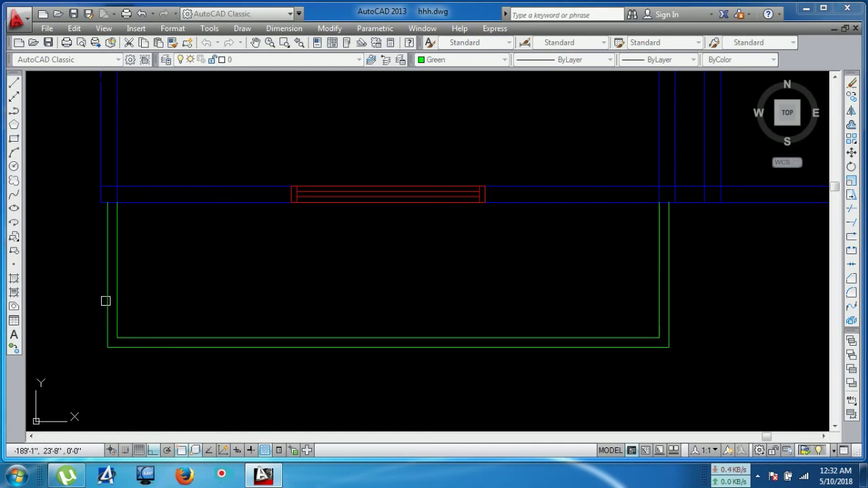
key("Escape")
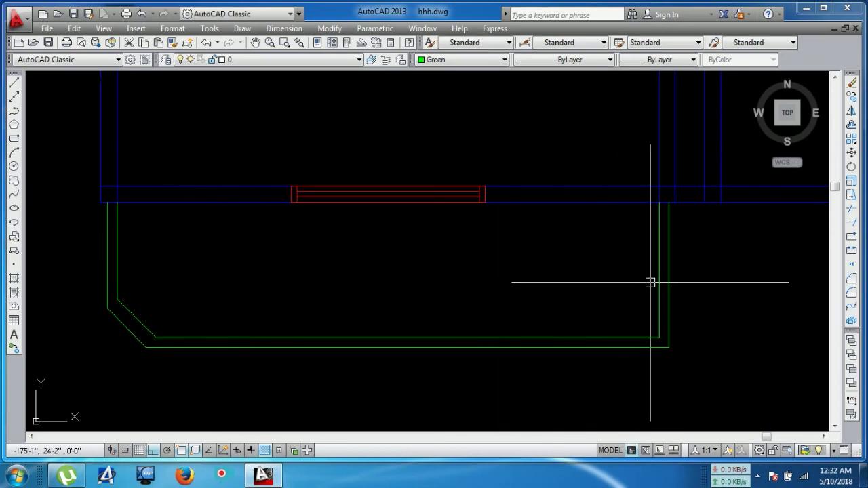
Trim the inner lower-right corner lines back to the diagonal, then window-select the green balcony outline.
key("space")
left_click(612, 340)
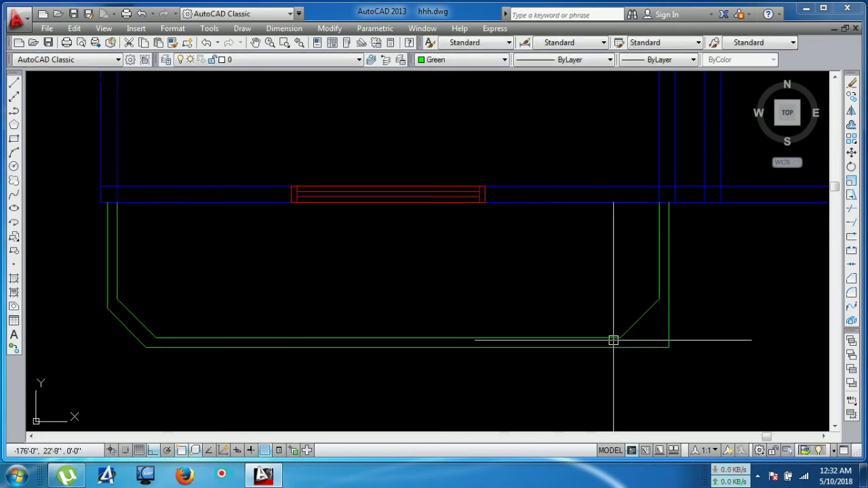
key("Escape")
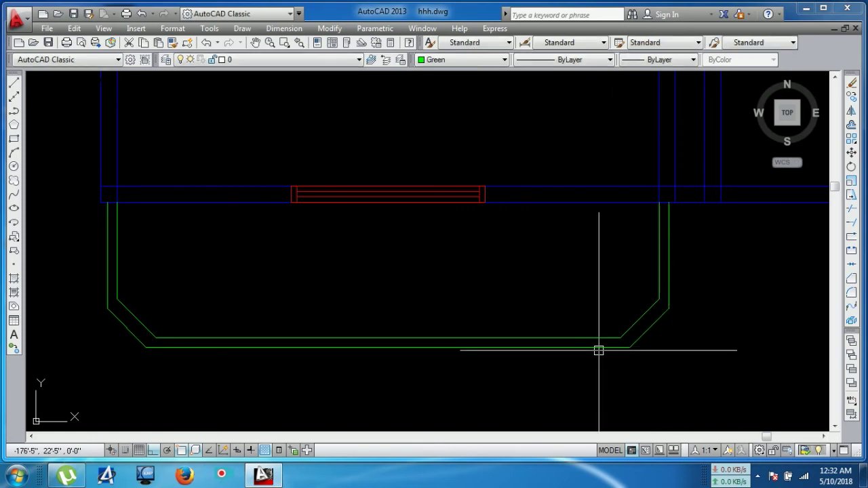
scroll(599, 351, "down", 4)
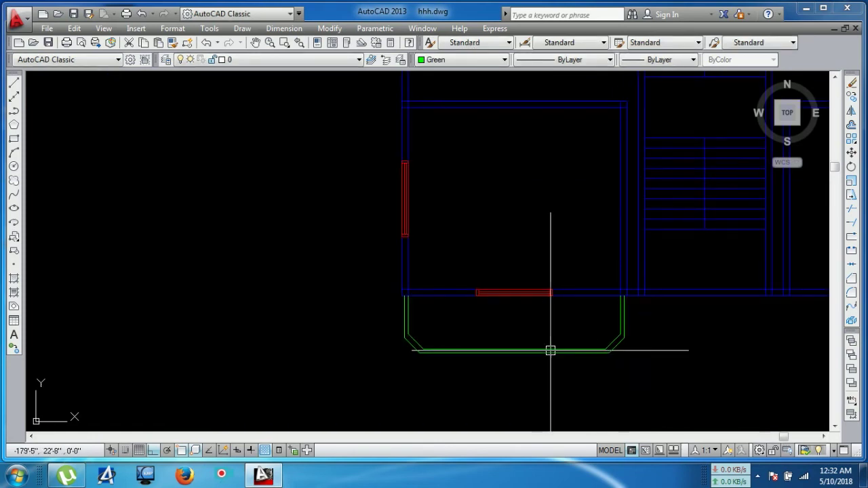
scroll(617, 330, "up", 4)
left_click(663, 305)
left_click(57, 394)
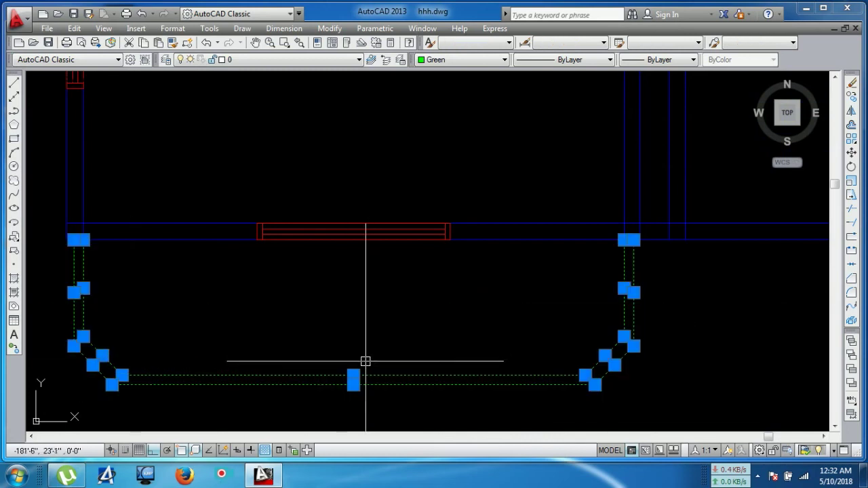
Move the selected green balcony outline with M so it snaps against the front wall corner.
type("m")
key("Return")
scroll(624, 284, "up", 2)
scroll(622, 218, "down", 4)
scroll(649, 281, "down", 2)
middle_click_drag(649, 280, 387, 277)
scroll(573, 271, "up", 6)
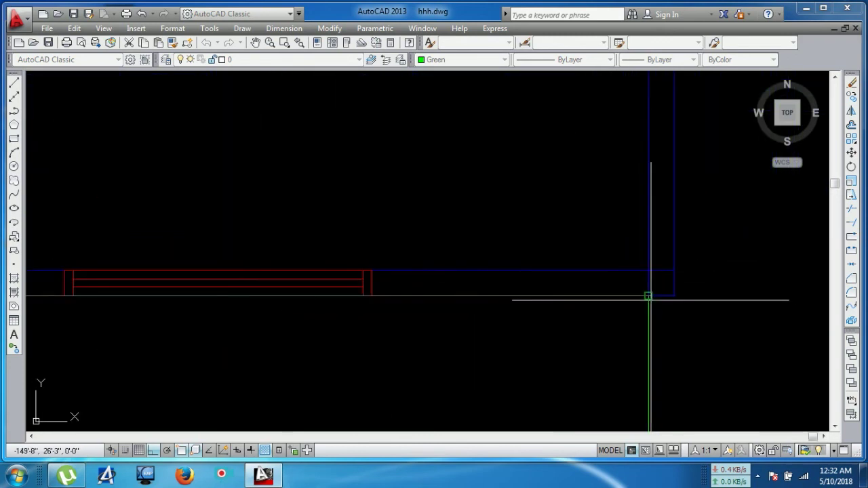
scroll(653, 296, "down", 4)
scroll(656, 302, "down", 2)
scroll(658, 301, "down", 5)
left_click(579, 323)
scroll(453, 282, "up", 2)
scroll(519, 249, "up", 3)
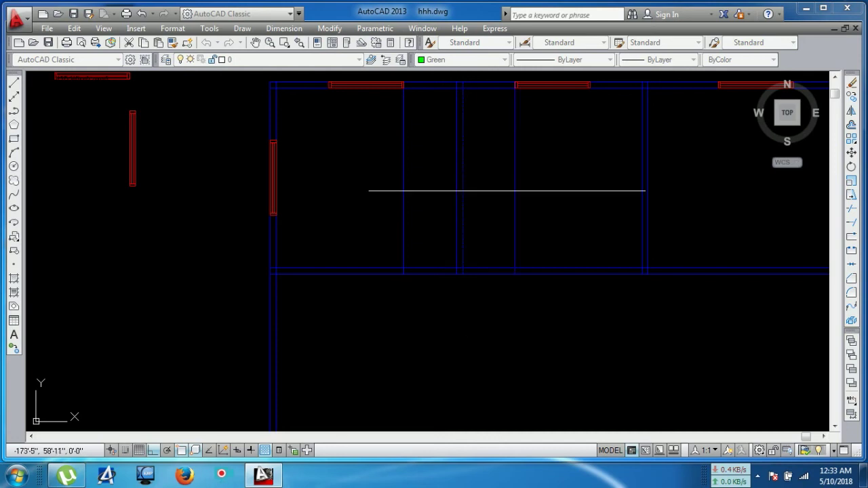
Add a vertical blue line across the right front room, matching the left room's line.
middle_click_drag(639, 215, 469, 215)
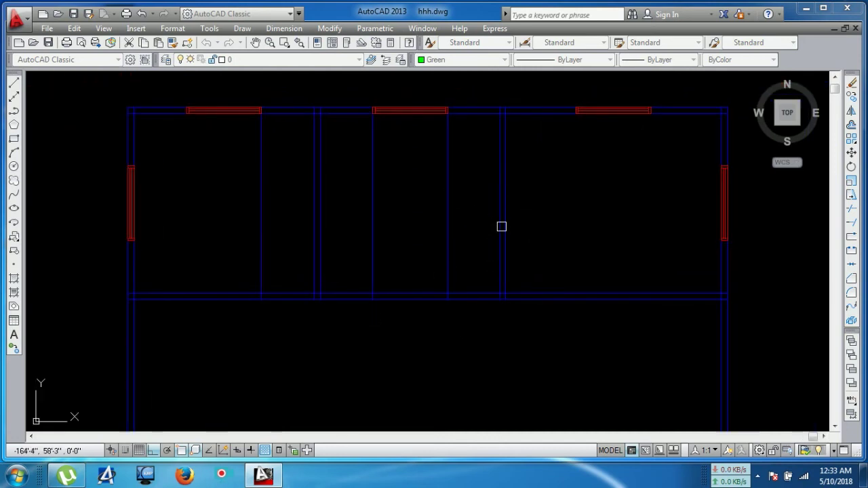
scroll(537, 238, "down", 2)
middle_click_drag(536, 238, 469, 128)
scroll(502, 272, "up", 5)
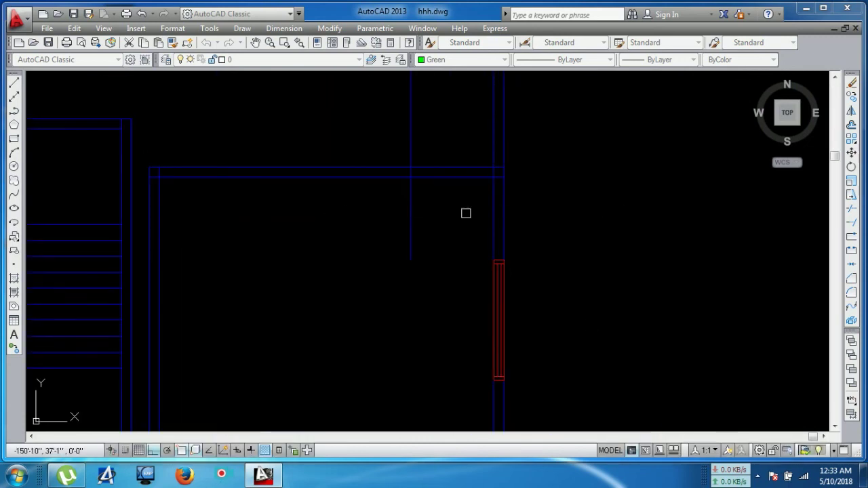
scroll(465, 213, "down", 4)
middle_click_drag(424, 290, 653, 300)
scroll(343, 272, "up", 4)
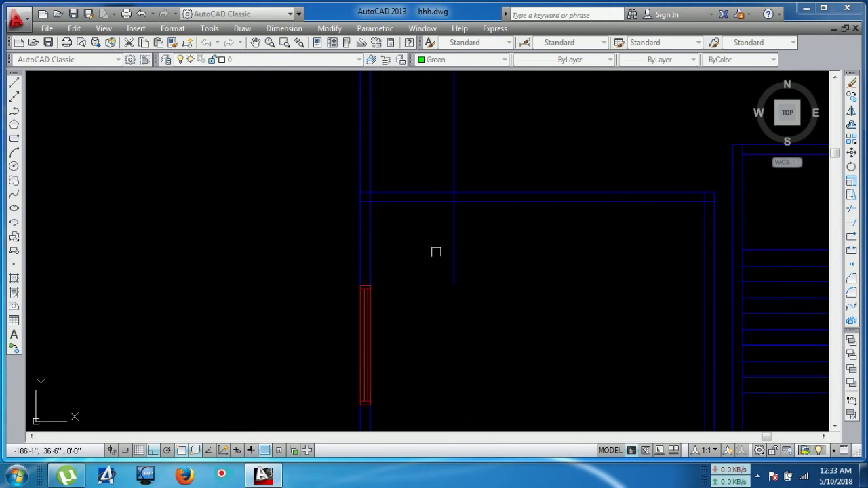
scroll(503, 308, "down", 2)
middle_click_drag(529, 323, 495, 247)
scroll(495, 246, "down", 2)
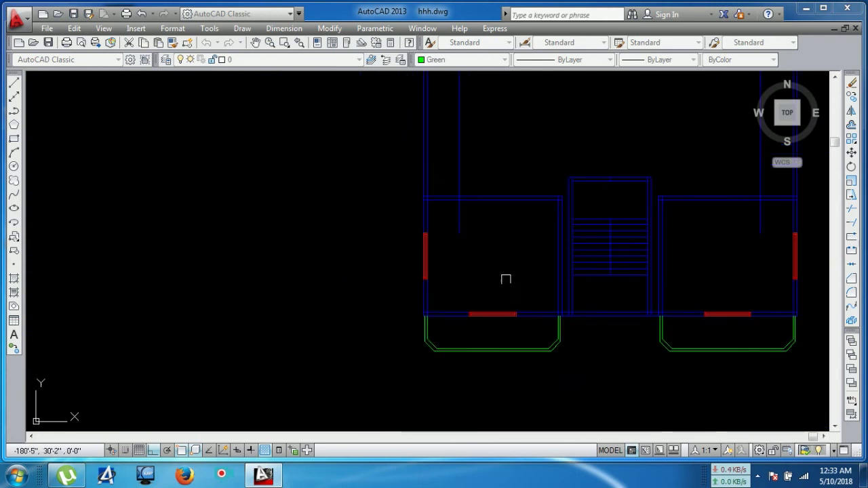
scroll(512, 292, "up", 2)
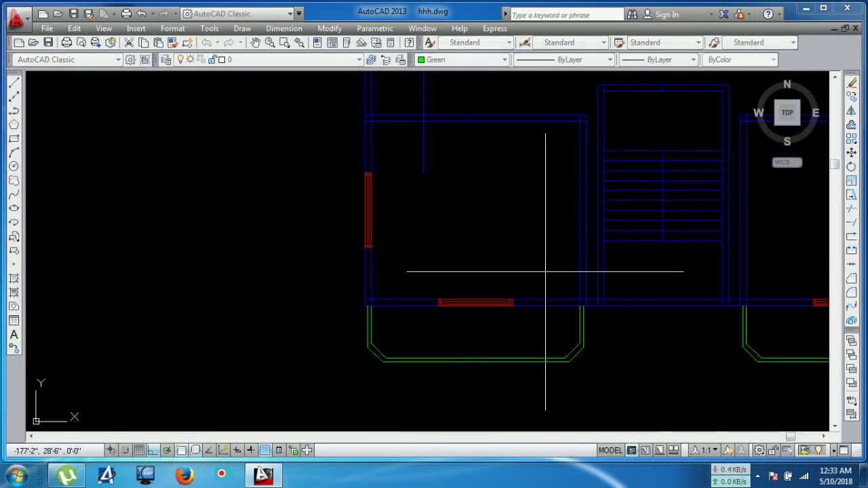
scroll(571, 254, "up", 4)
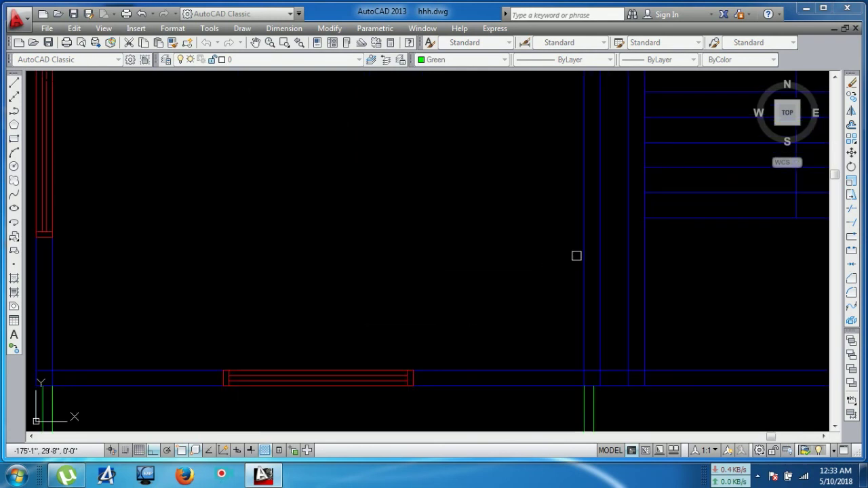
scroll(450, 268, "down", 4)
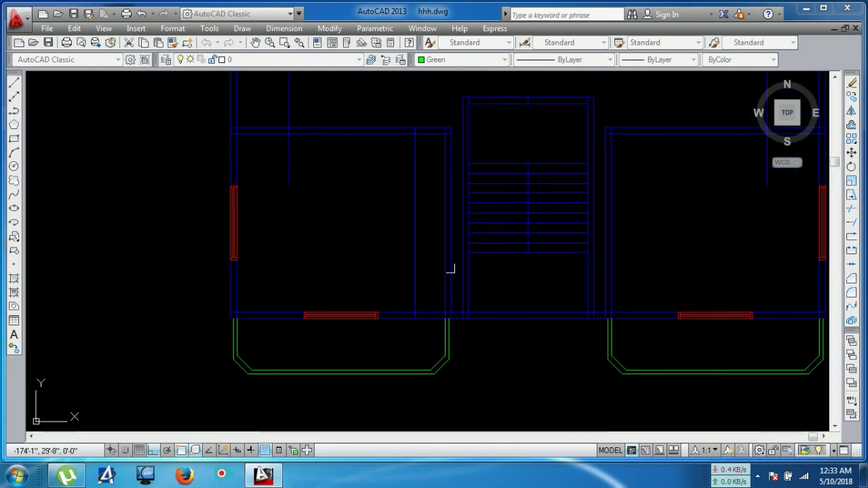
left_click(636, 265)
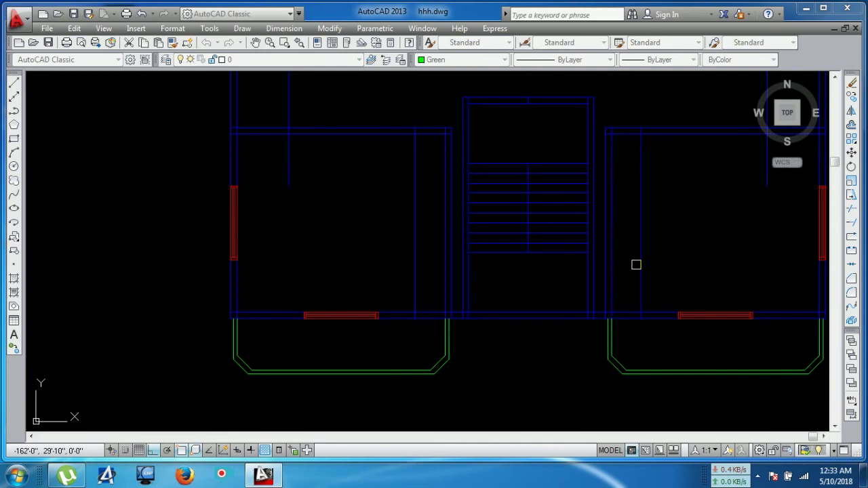
key("space")
Cancel the active command and pan the view to centre the whole building plan.
key("Escape")
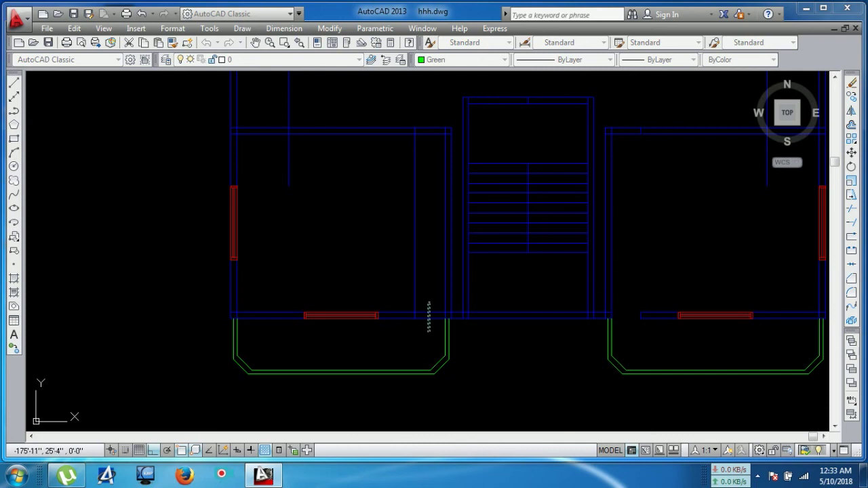
middle_click_drag(418, 293, 438, 384)
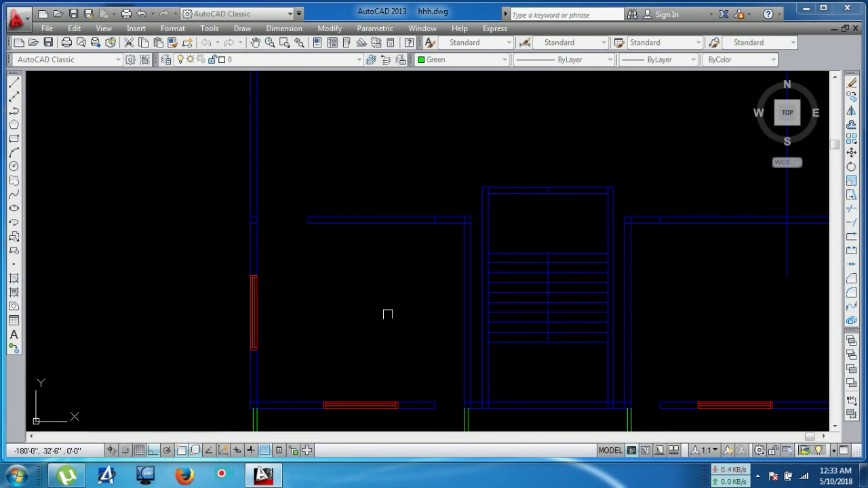
middle_click_drag(387, 314, 252, 306)
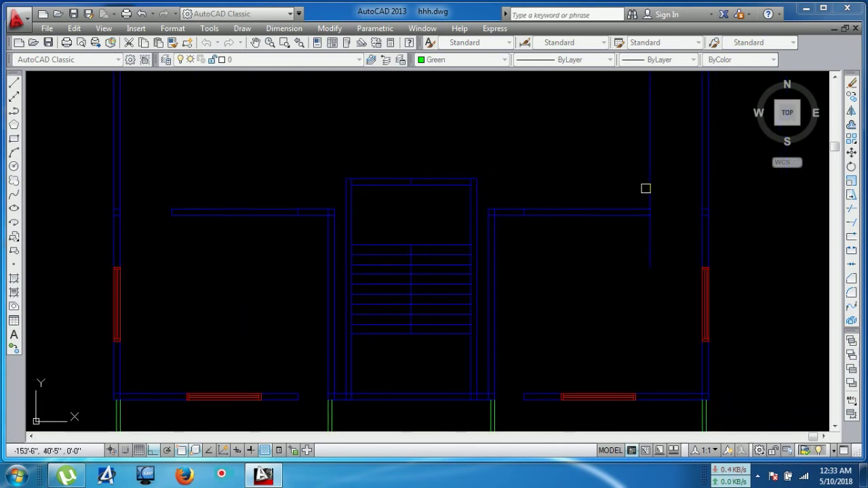
scroll(653, 231, "up", 4)
scroll(655, 215, "up", 3)
scroll(630, 200, "down", 4)
scroll(644, 204, "down", 3)
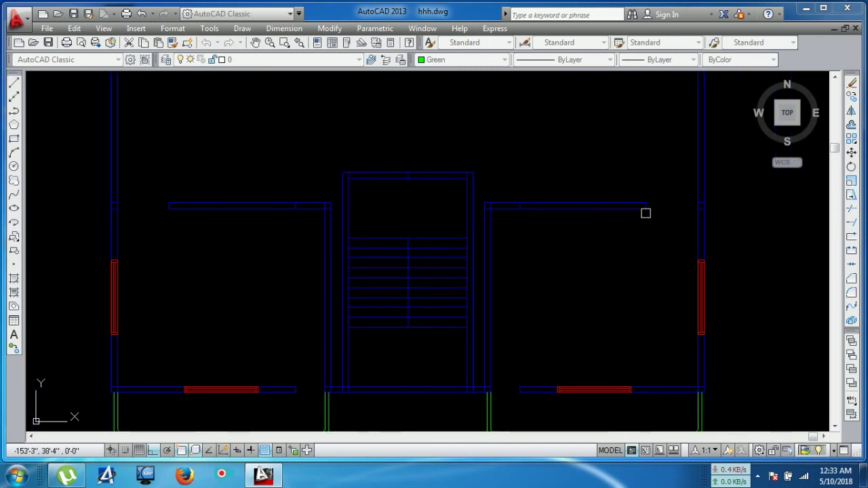
scroll(630, 232, "down", 2)
scroll(617, 272, "down", 2)
middle_click_drag(560, 246, 622, 248)
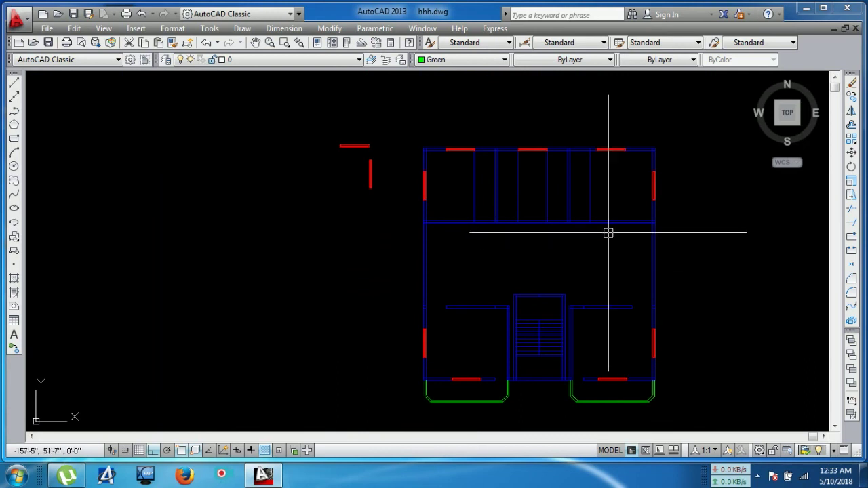
scroll(578, 203, "up", 2)
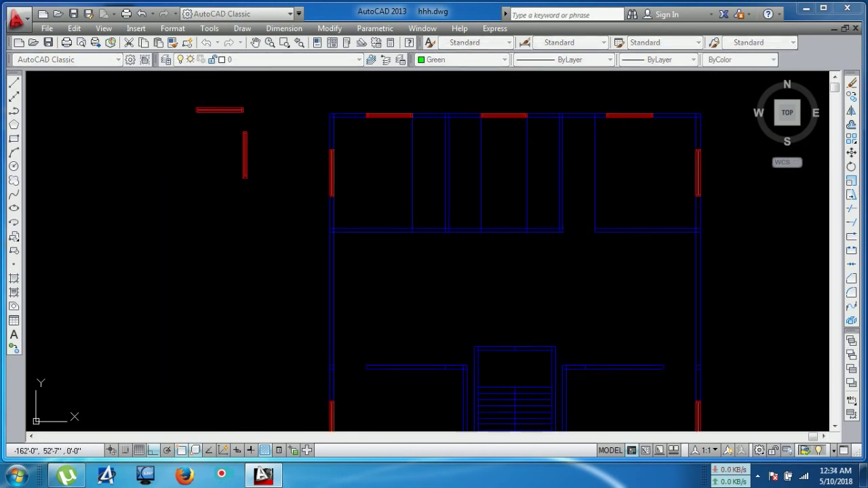
scroll(549, 219, "up", 4)
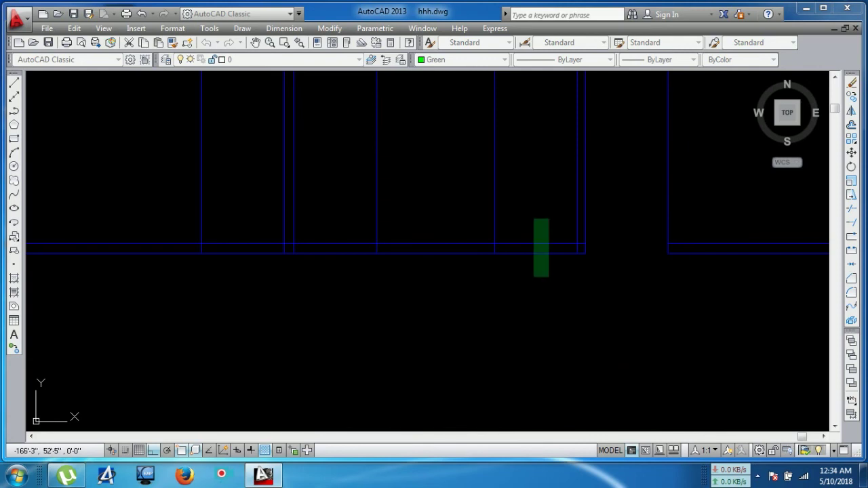
scroll(298, 250, "down", 4)
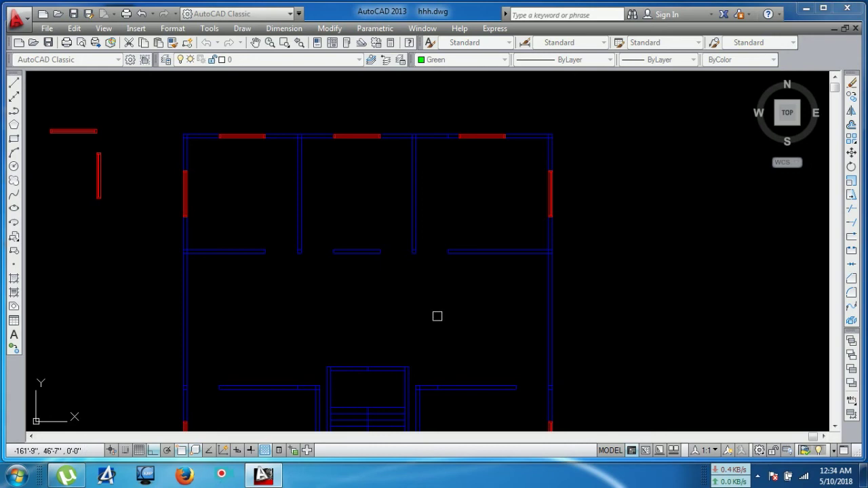
mouse_move(439, 314)
middle_mouse_down()
mouse_move(457, 319)
mouse_move(469, 344)
middle_mouse_up()
scroll(457, 320, "up", 2)
scroll(461, 327, "up", 2)
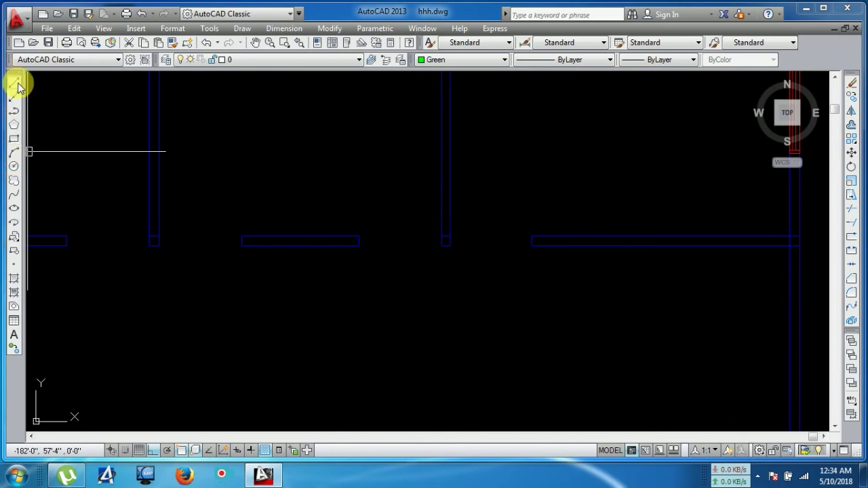
Set the current colour to ByBlock and start a line at the first door opening's wall end.
left_click(471, 60)
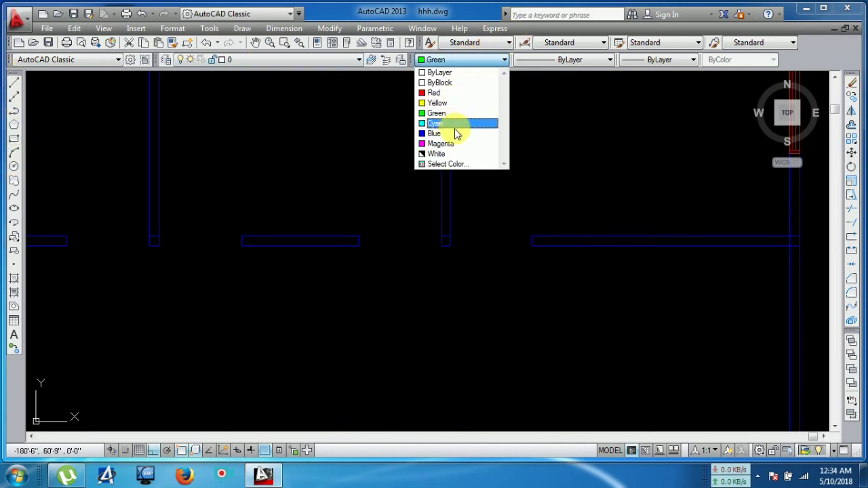
left_click(440, 84)
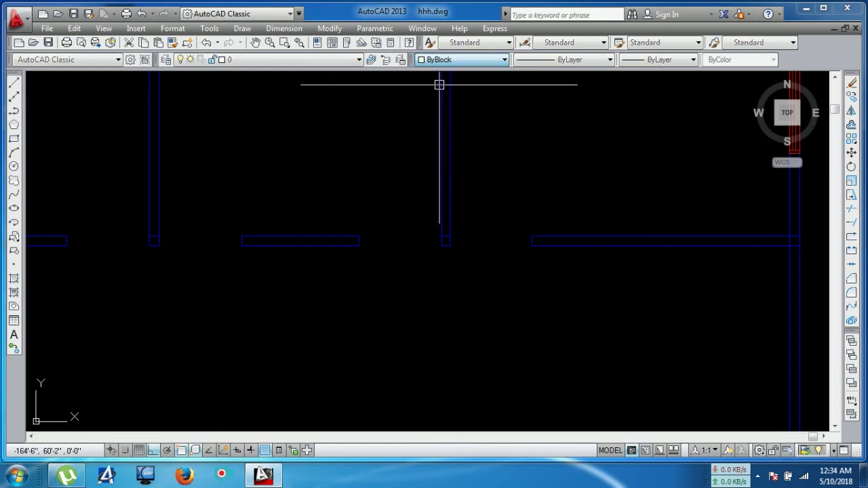
left_click(17, 85)
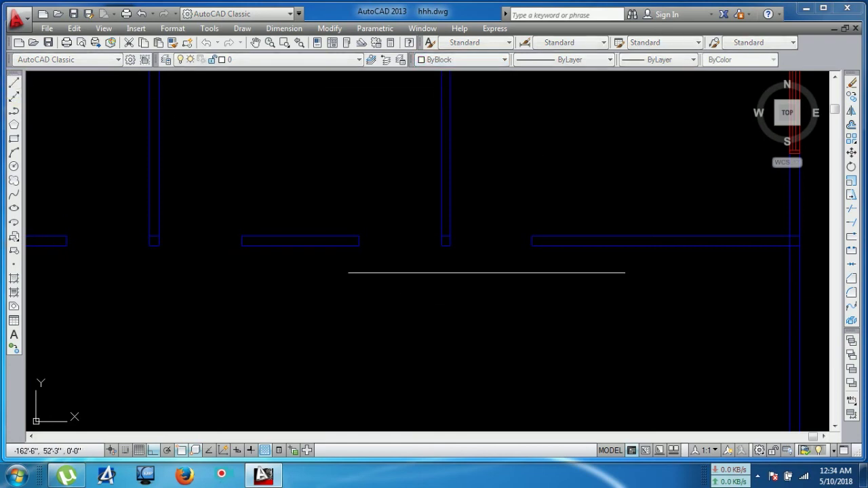
left_click(449, 245)
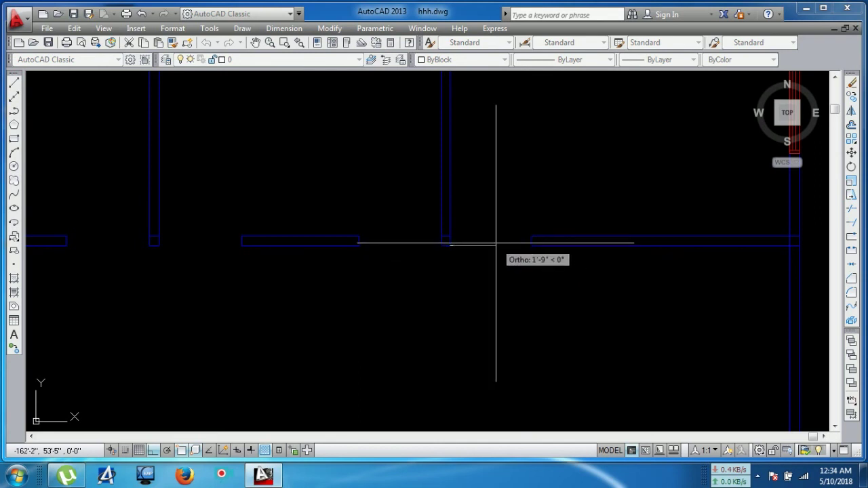
middle_click_drag(517, 165, 502, 244)
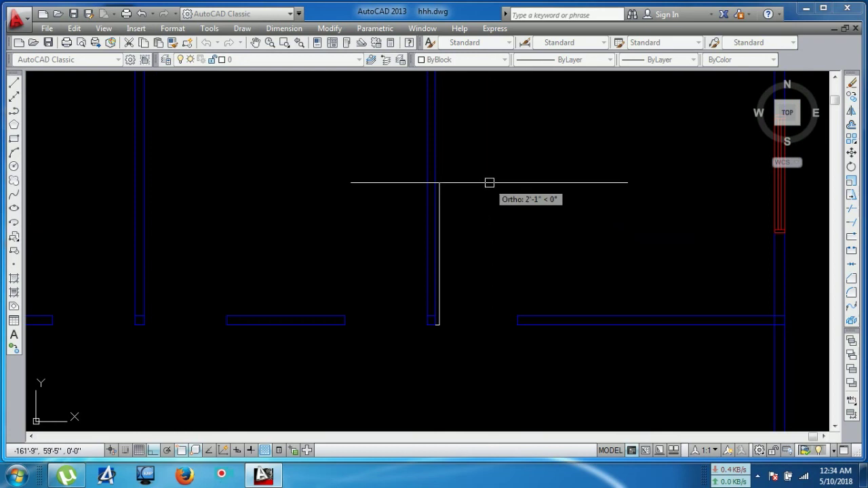
scroll(489, 182, "down", 3)
middle_click_drag(504, 273, 490, 348)
scroll(436, 270, "up", 5)
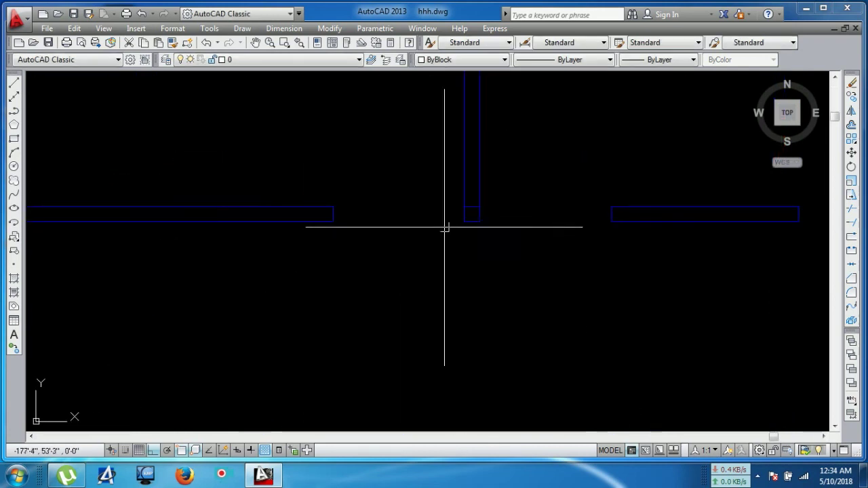
Retry starting door-leaf lines at the wall ends, ending or cancelling the unfinished attempts.
key("Return")
left_click(464, 221)
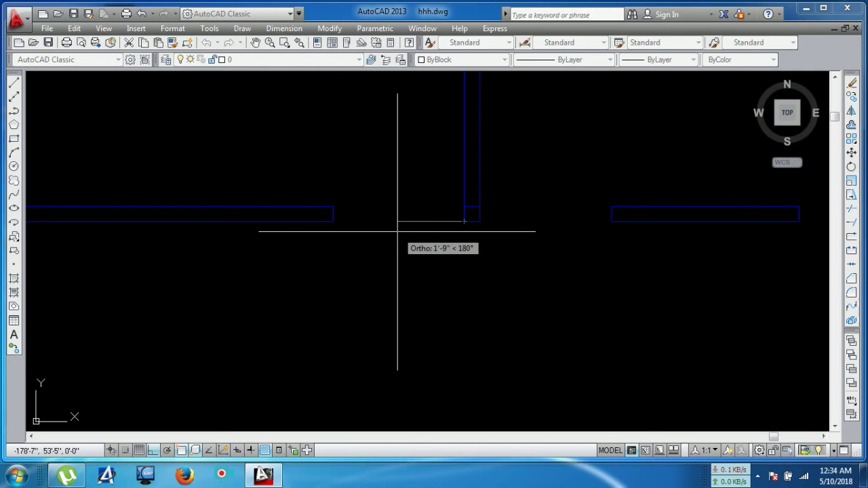
scroll(398, 231, "down", 5)
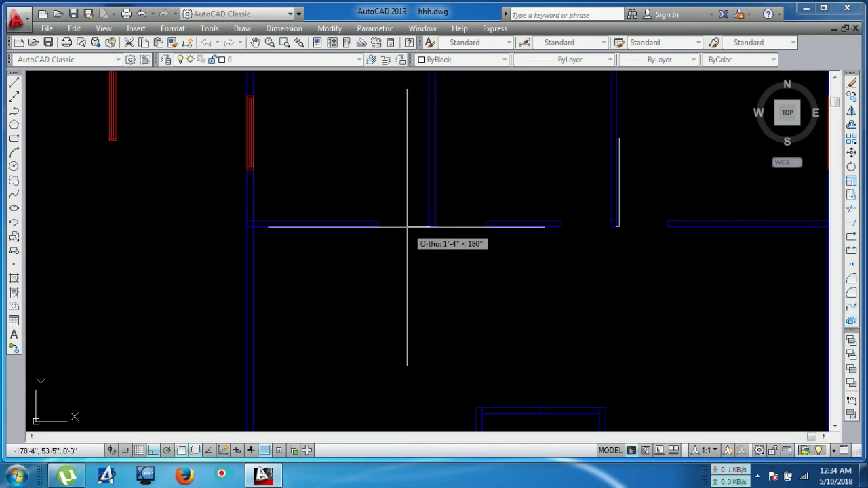
right_click(413, 202)
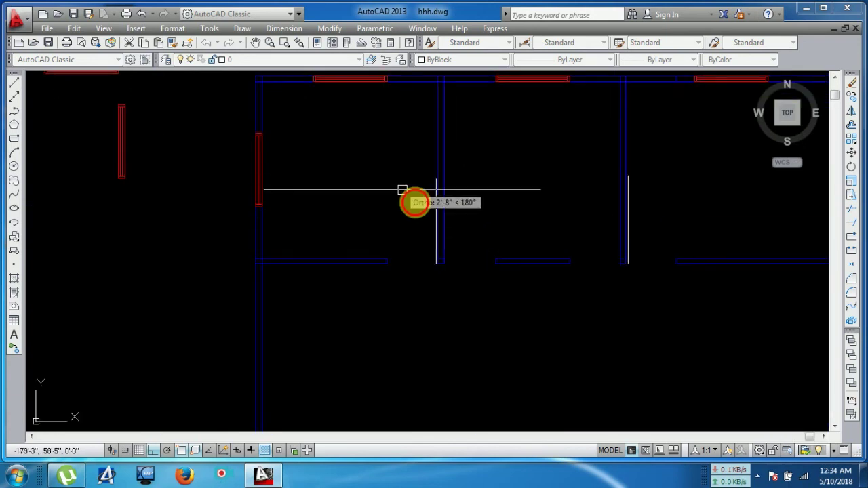
scroll(468, 260, "down", 2)
mouse_move(469, 260)
middle_mouse_down()
mouse_move(446, 262)
mouse_move(518, 353)
middle_mouse_up()
scroll(642, 359, "up", 4)
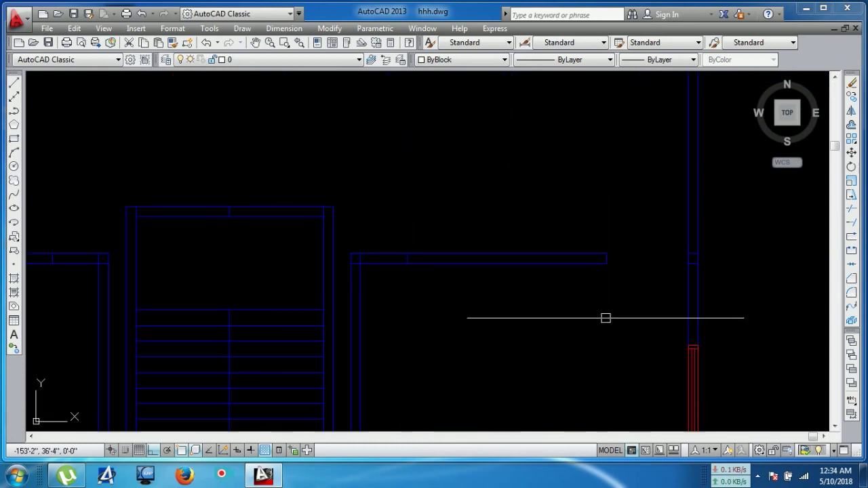
left_click(606, 263)
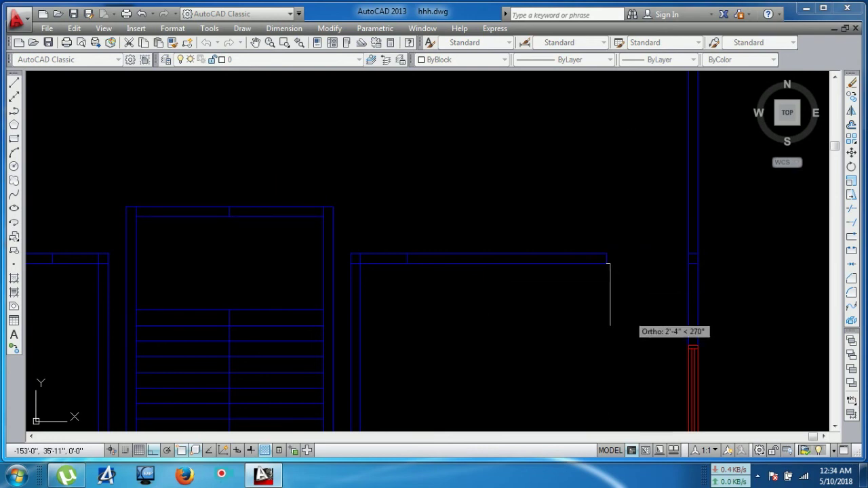
key("Escape")
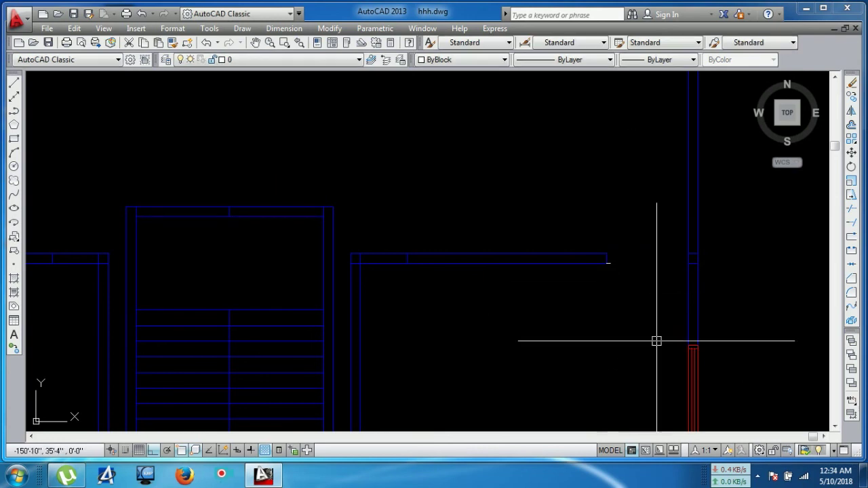
Draw a vertical door-leaf line straight down from the wall end near the stair.
key("space")
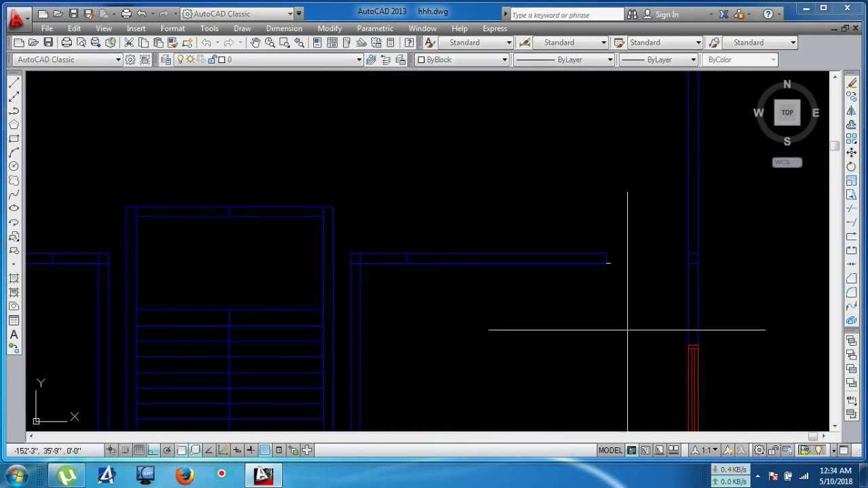
left_click(610, 263)
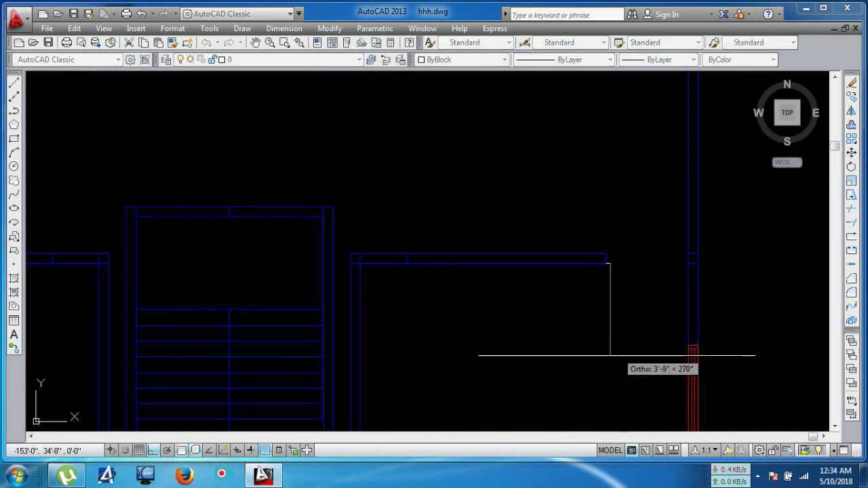
left_click(610, 389)
key("Escape")
scroll(621, 389, "down", 2)
scroll(589, 231, "up", 3)
middle_click_drag(319, 204, 603, 203)
Draw a second vertical door-leaf line downward from the other door opening's wall corner.
key("space")
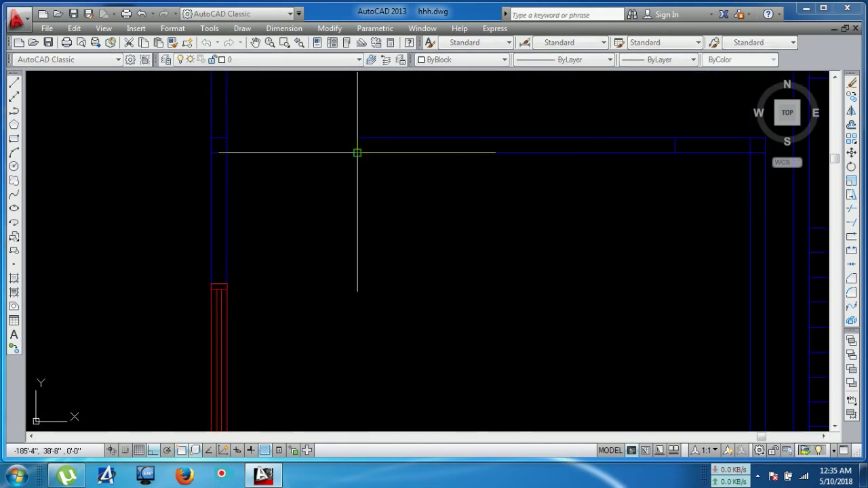
left_click(358, 153)
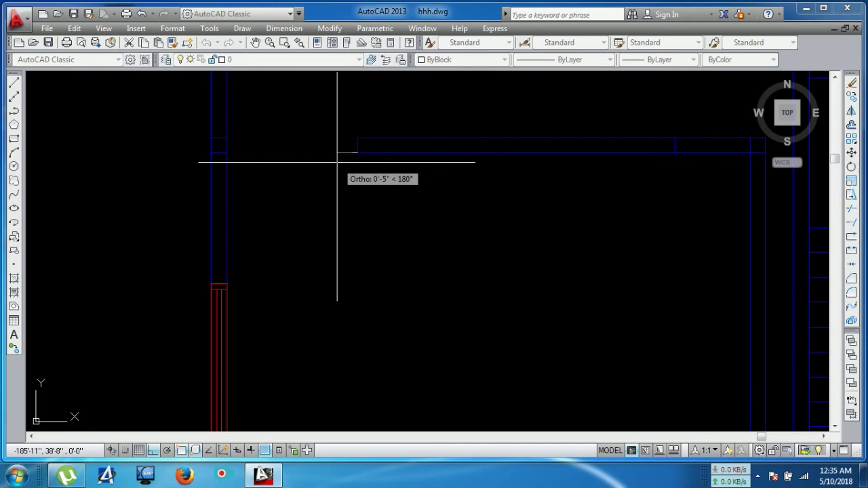
left_click(351, 369)
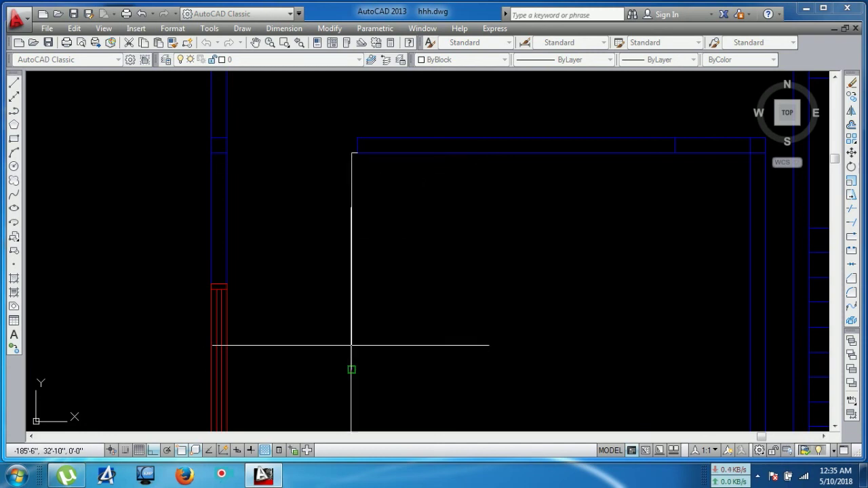
scroll(370, 301, "down", 2)
scroll(370, 300, "down", 2)
middle_click_drag(370, 301, 351, 366)
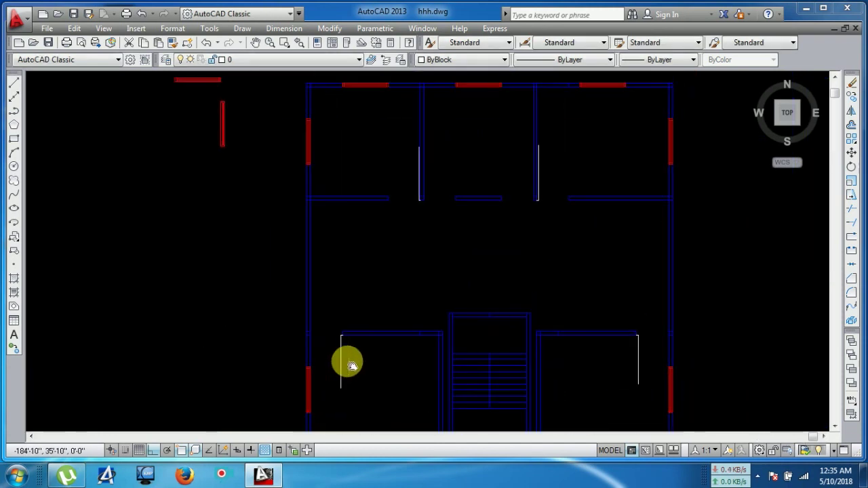
scroll(511, 174, "up", 2)
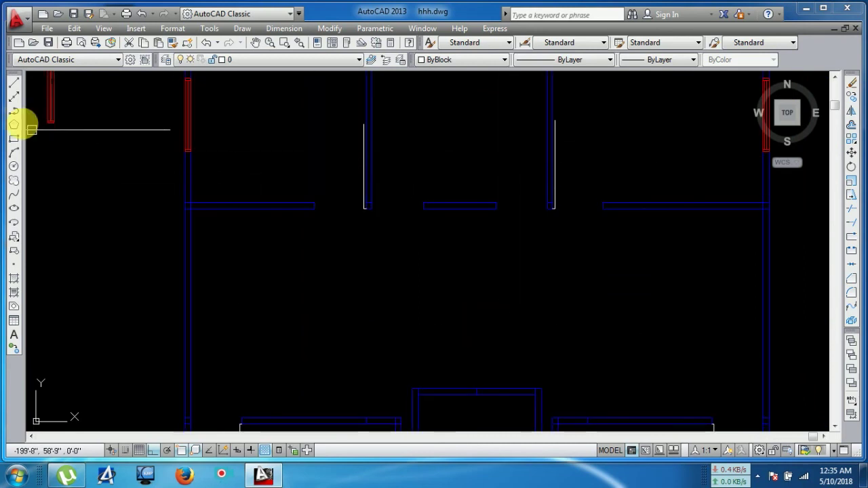
scroll(533, 203, "up", 2)
scroll(494, 213, "up", 1)
scroll(459, 189, "up", 2)
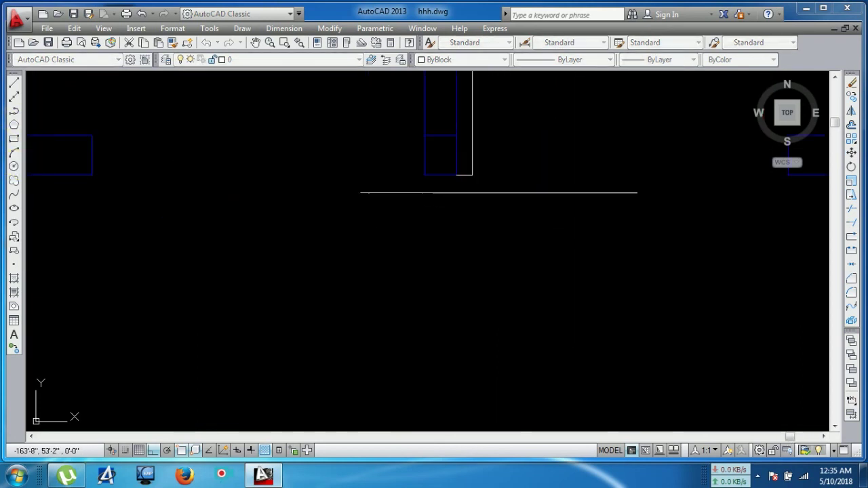
Draw a circle centred on the upper room's wall corner with radius reaching the door-leaf end.
left_click(477, 177)
scroll(477, 176, "down", 1)
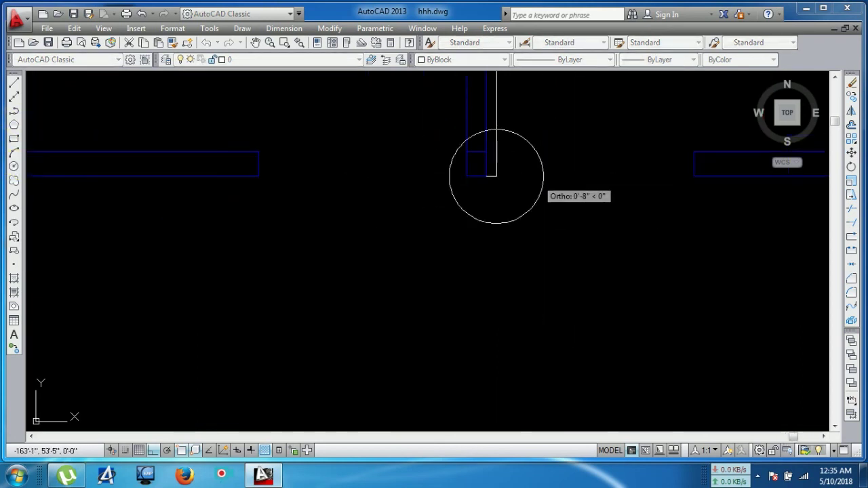
left_click(699, 175)
scroll(726, 213, "down", 6)
middle_click_drag(726, 213, 624, 281)
scroll(640, 240, "up", 4)
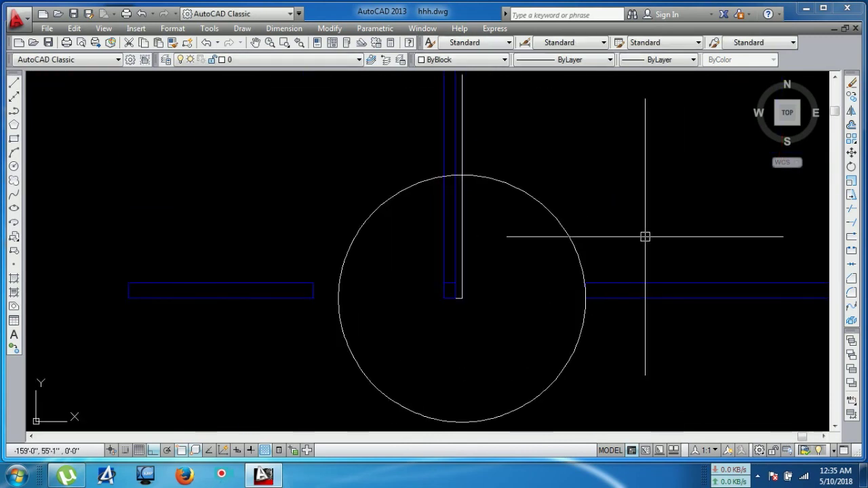
scroll(453, 159, "up", 4)
scroll(488, 175, "up", 4)
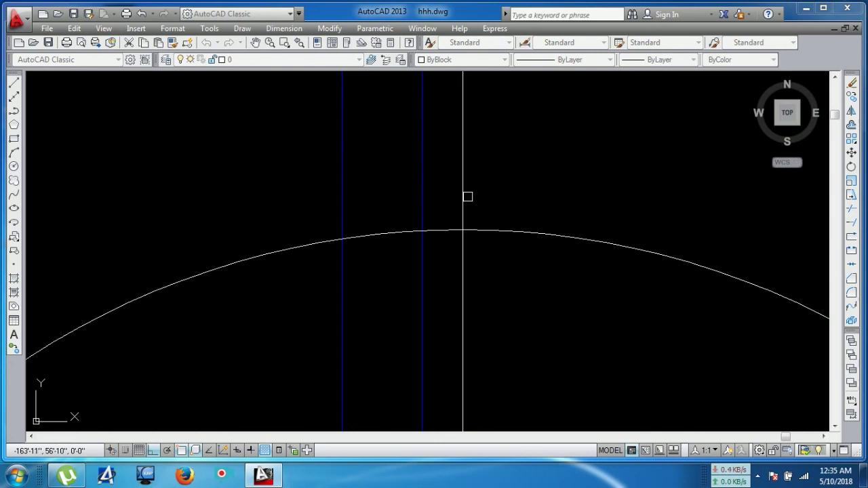
scroll(451, 232, "down", 6)
middle_click_drag(454, 224, 417, 78)
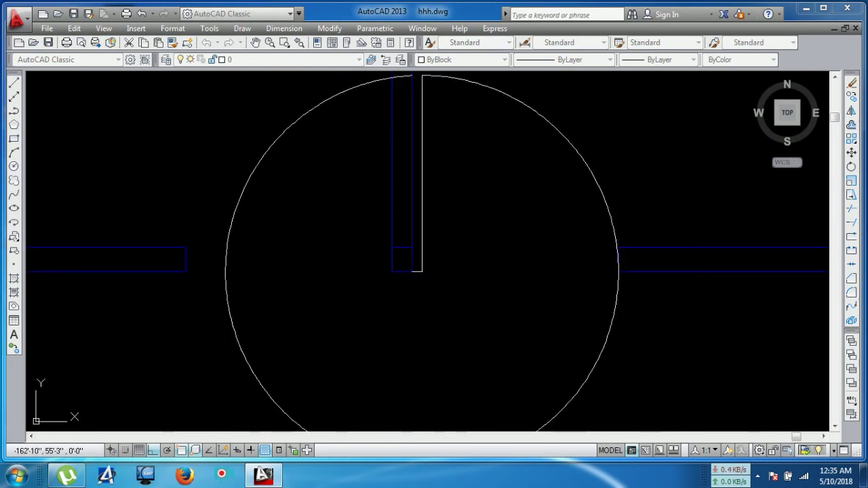
Trim the circle to a quarter arc and drag its end grip onto the door line.
left_click(621, 284)
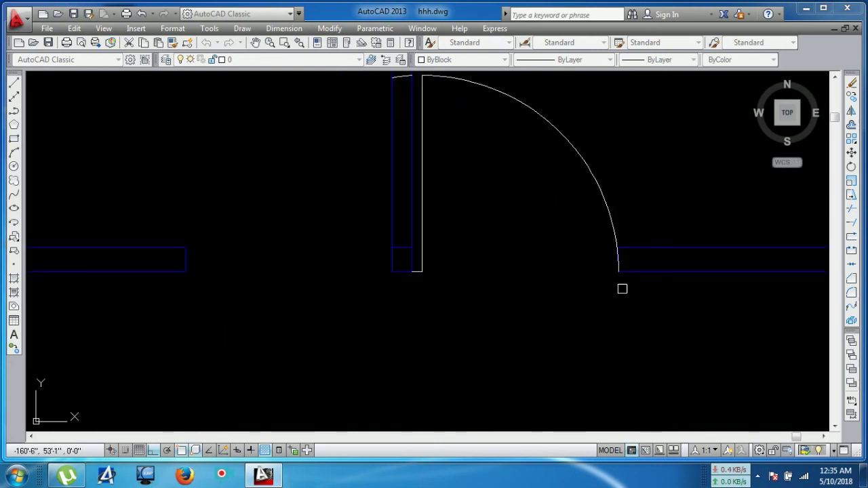
key("Escape")
middle_click_drag(570, 325, 562, 416)
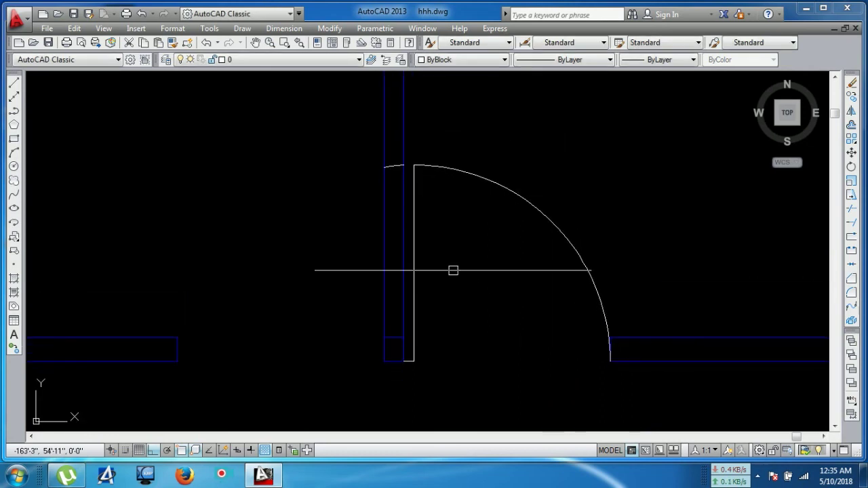
left_click(392, 166)
left_click(394, 167)
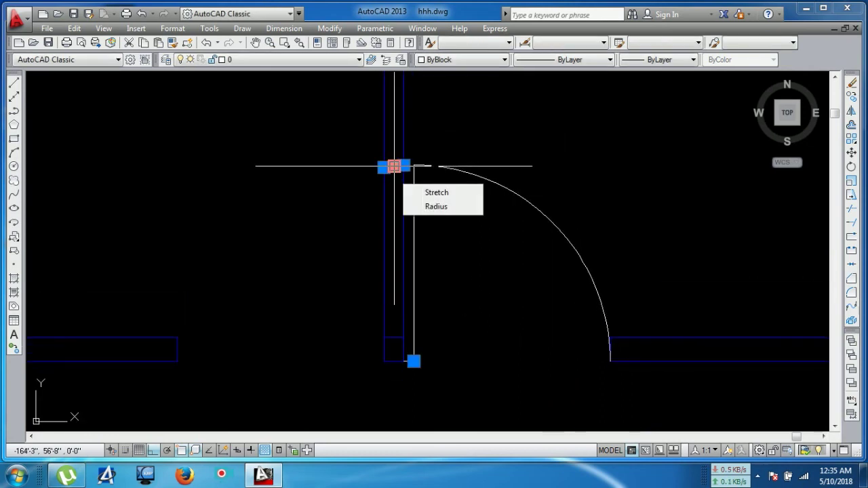
left_click(415, 166)
scroll(415, 179, "down", 7)
scroll(433, 190, "down", 1)
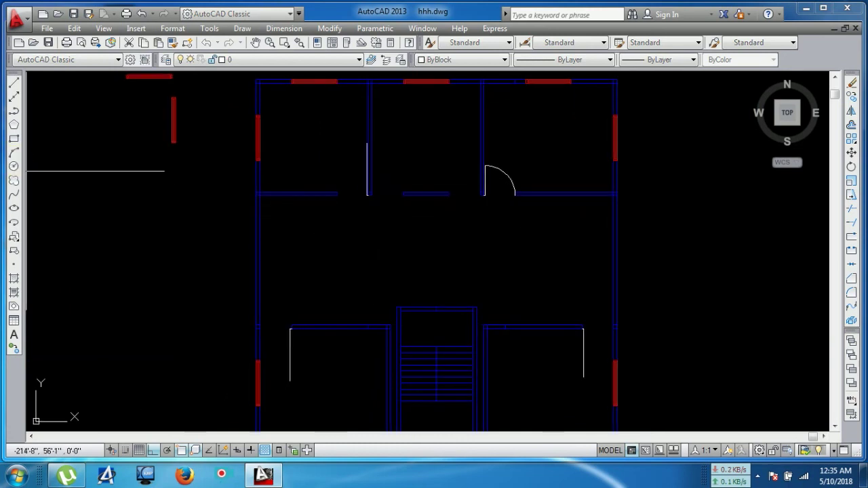
scroll(440, 203, "up", 4)
Draw a door-swing circle centred on a wall corner with radius reaching the wall end.
scroll(508, 242, "up", 3)
scroll(508, 242, "up", 2)
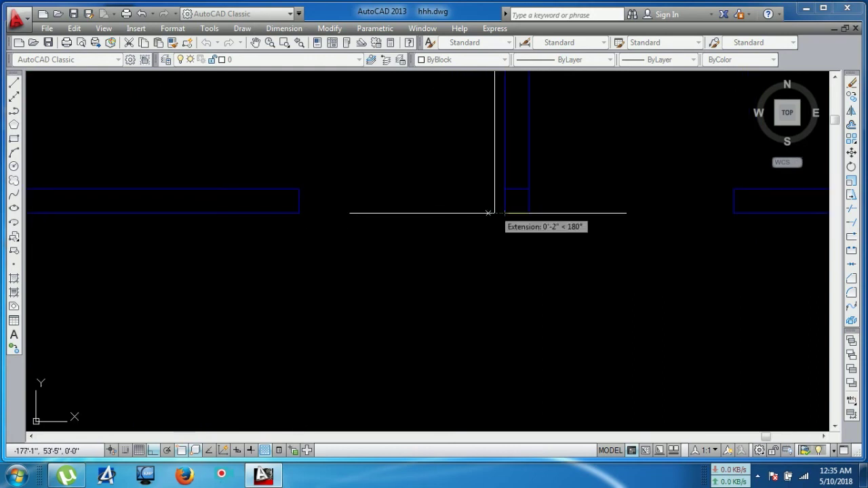
left_click(495, 213)
left_click(299, 213)
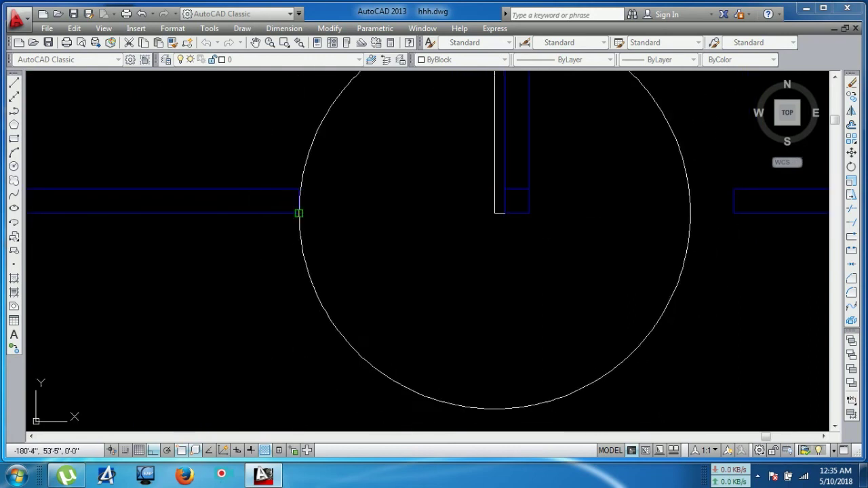
scroll(300, 213, "down", 5)
middle_click_drag(314, 296, 376, 127)
scroll(288, 255, "up", 2)
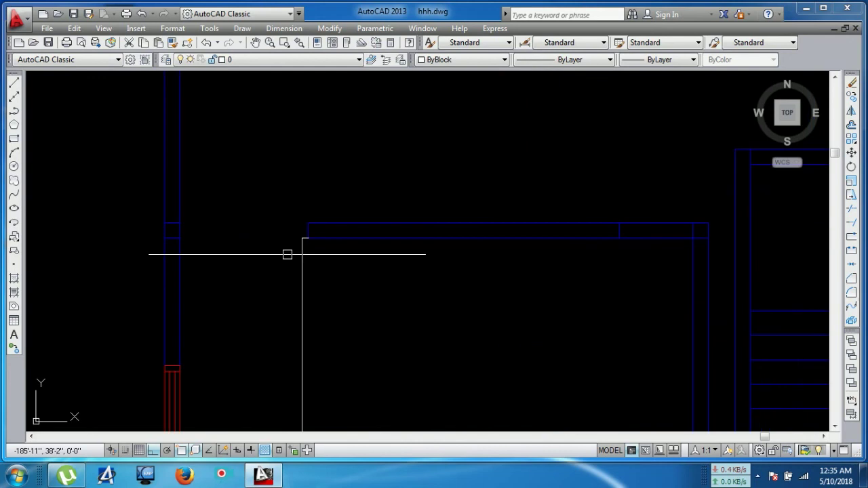
Draw a door-swing circle centred on the left lower room's door corner.
key("Return")
left_click(301, 238)
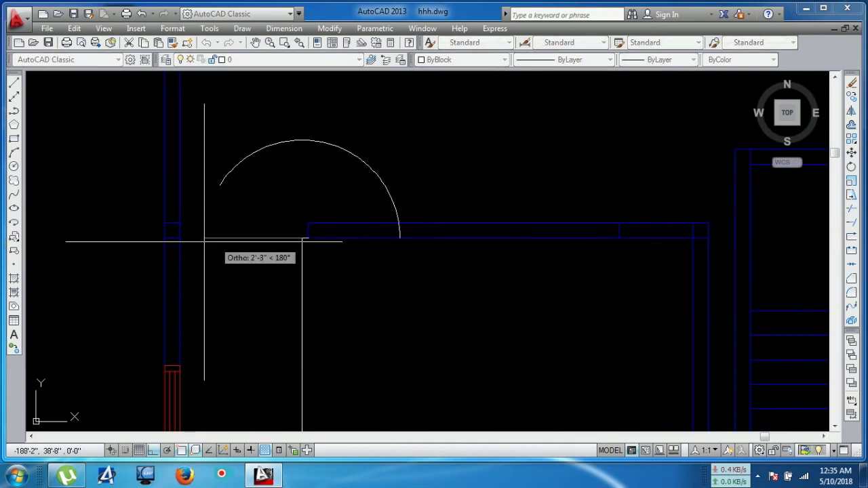
left_click(180, 239)
scroll(450, 265, "down", 4)
middle_click_drag(450, 265, 258, 255)
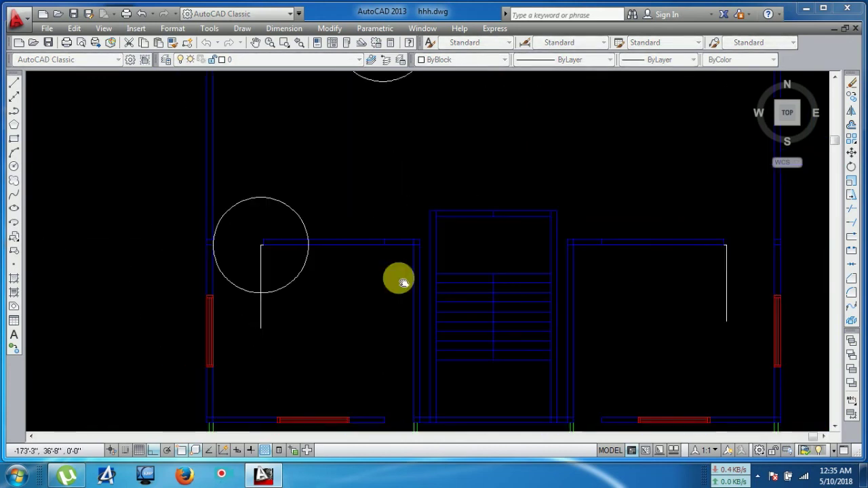
scroll(625, 245, "up", 2)
scroll(575, 241, "up", 3)
Draw a door-swing circle centred on the right lower room's door corner, radius to the door line.
left_click(486, 245)
left_click(679, 244)
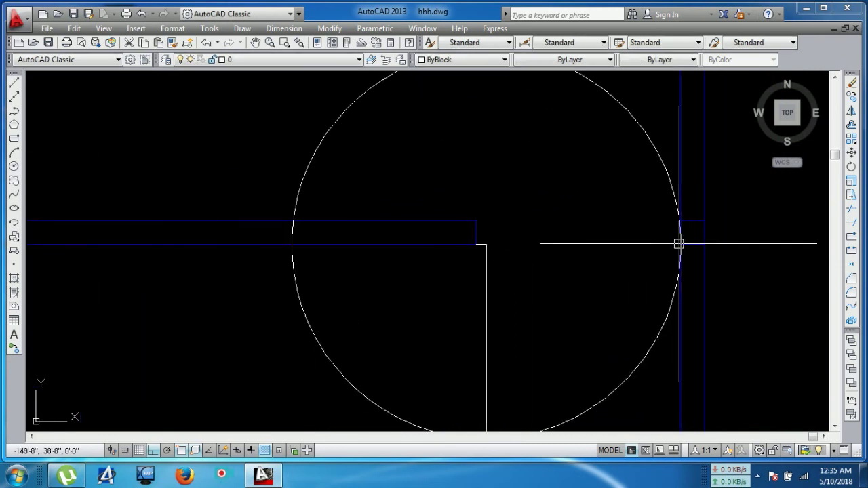
scroll(665, 244, "down", 4)
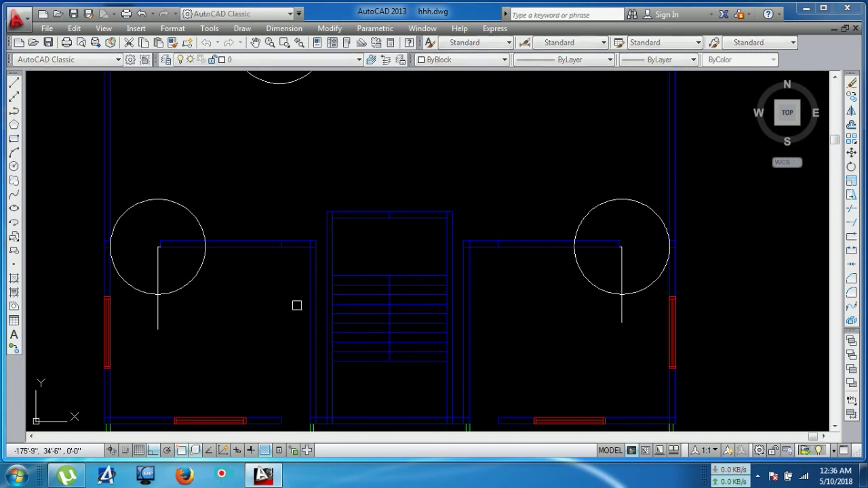
scroll(622, 301, "up", 4)
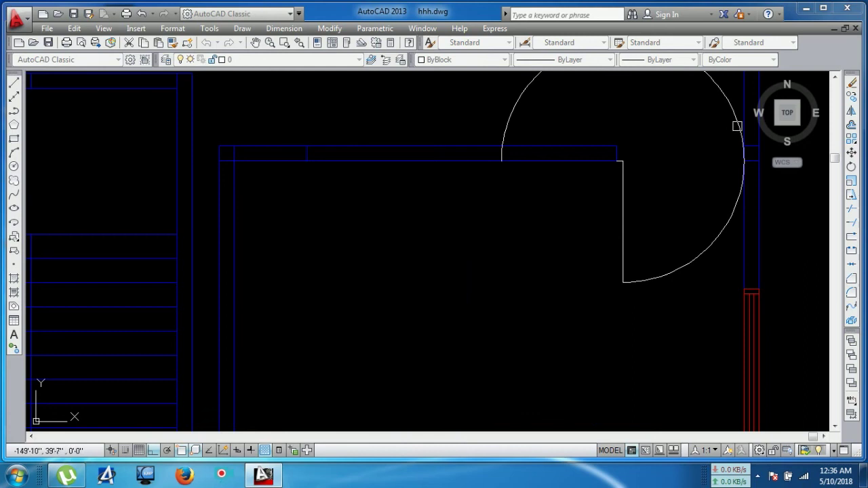
scroll(738, 126, "down", 4)
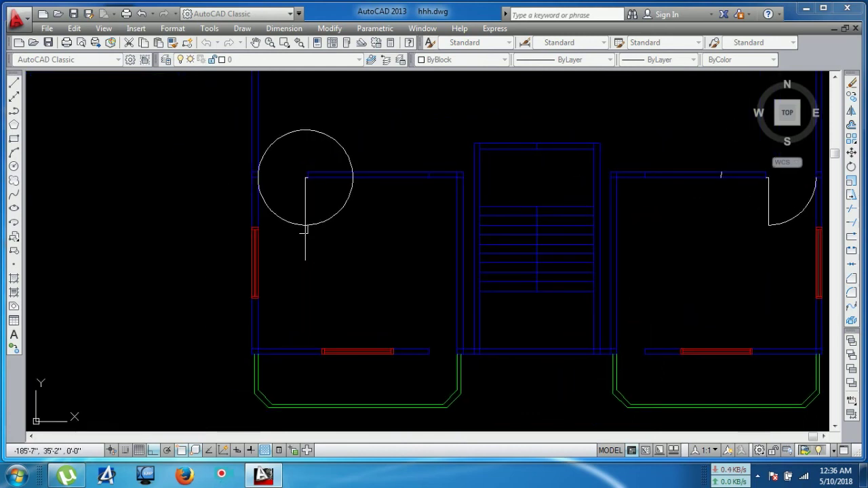
scroll(305, 230, "up", 4)
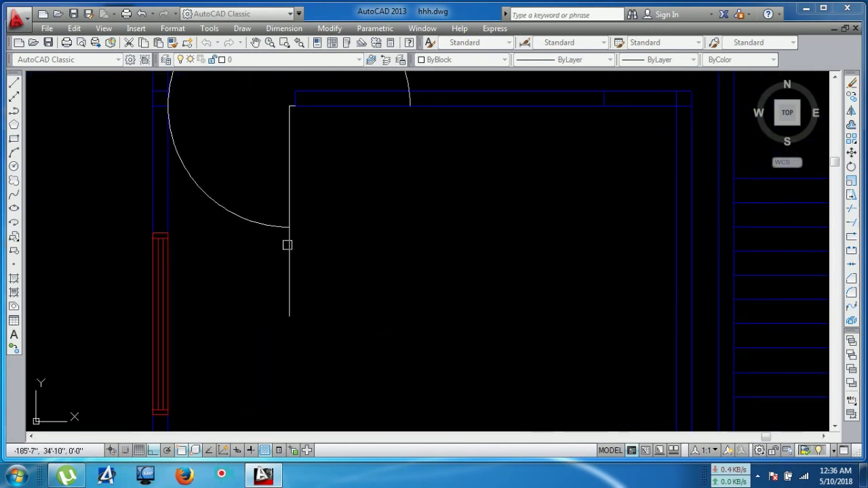
scroll(287, 245, "down", 2)
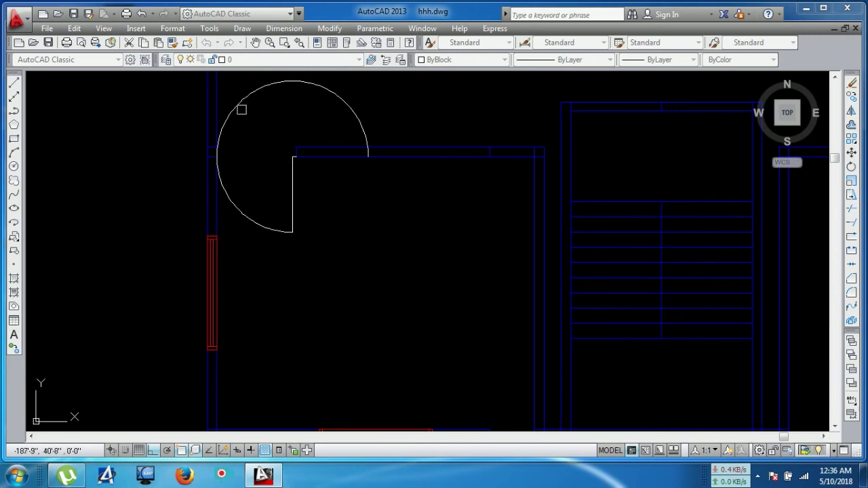
scroll(238, 108, "down", 3)
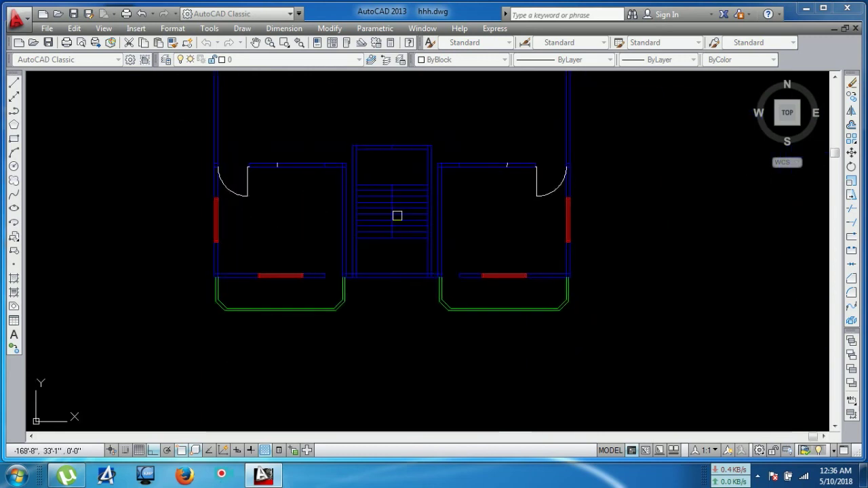
scroll(488, 178, "up", 5)
scroll(503, 178, "down", 1)
scroll(503, 178, "down", 2)
middle_click_drag(225, 188, 324, 242)
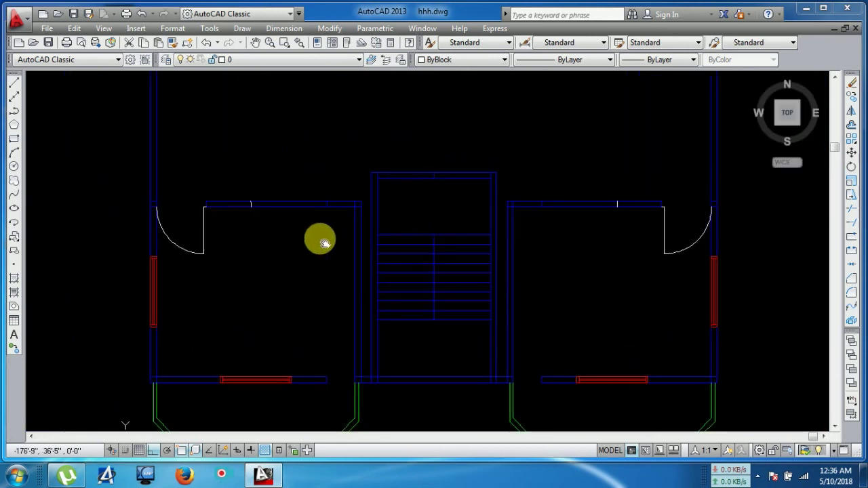
scroll(248, 213, "up", 4)
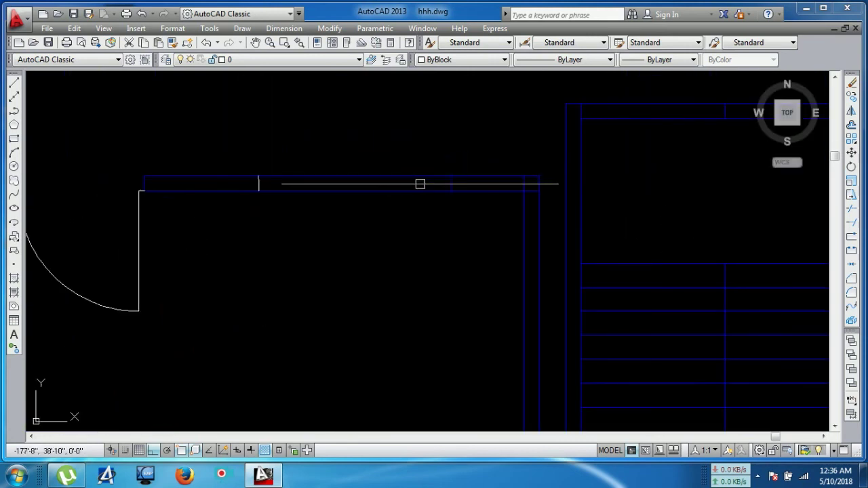
left_click(451, 183)
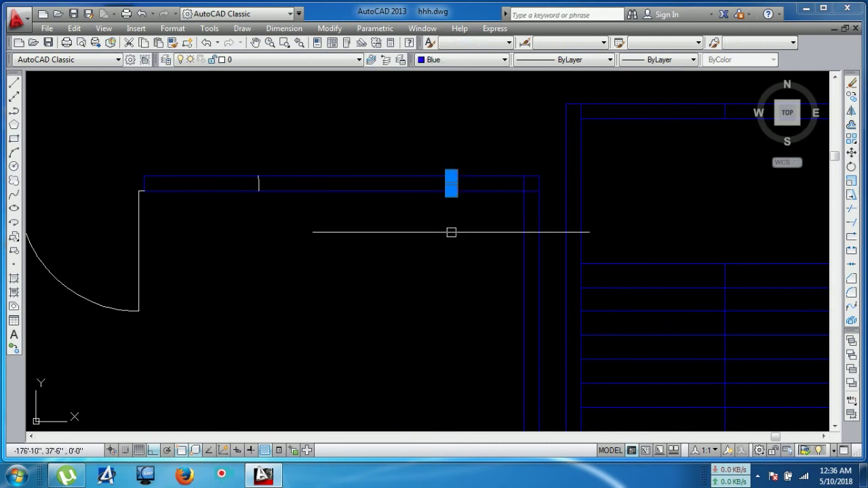
key("Escape")
scroll(446, 276, "down", 2)
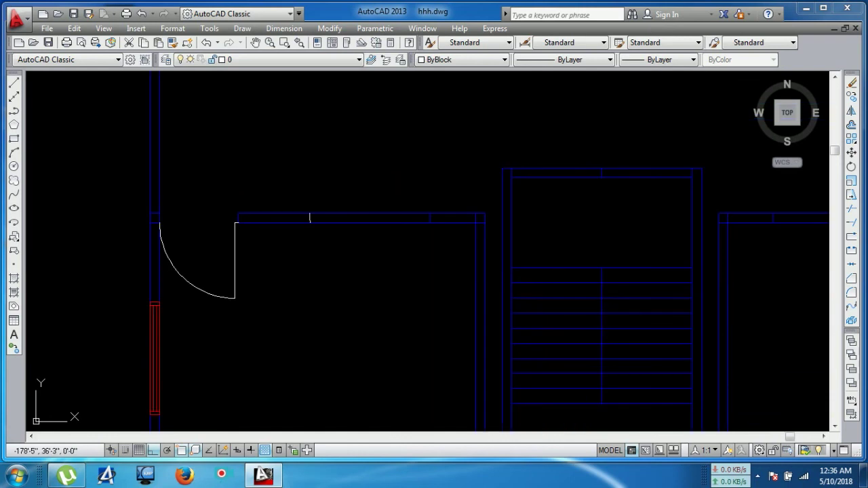
scroll(332, 224, "down", 3)
scroll(331, 223, "up", 2)
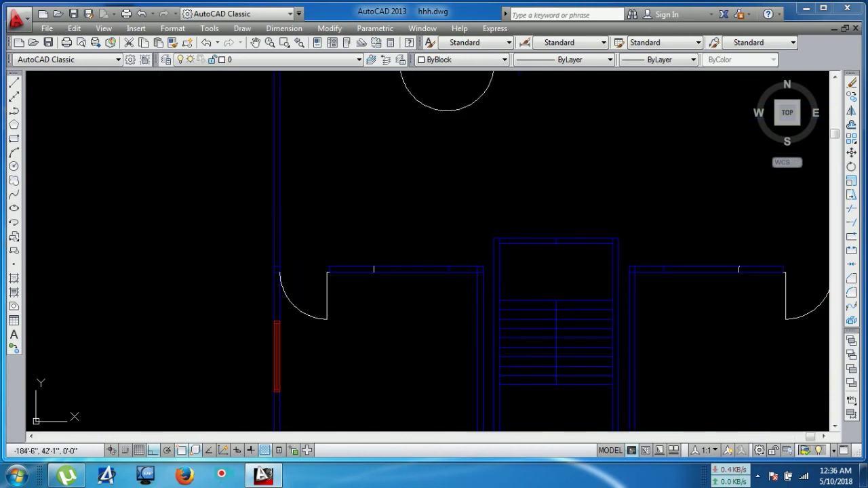
left_click(340, 222)
left_click(461, 305)
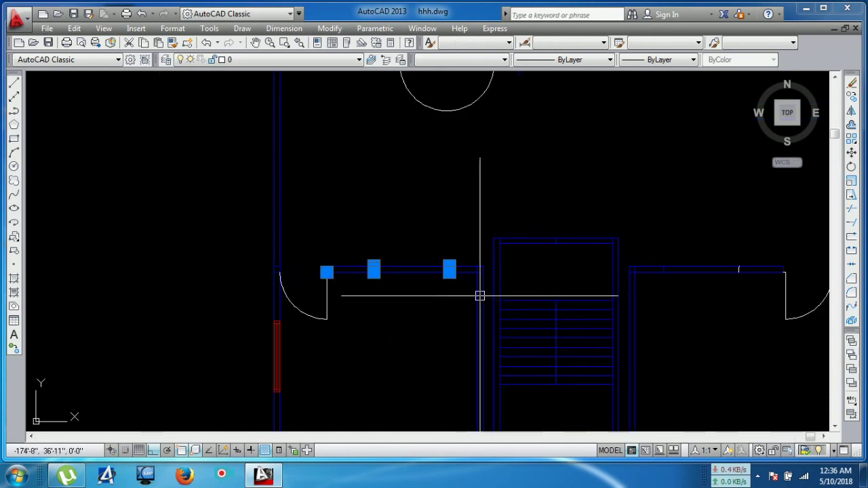
left_click(642, 236)
left_click(747, 307)
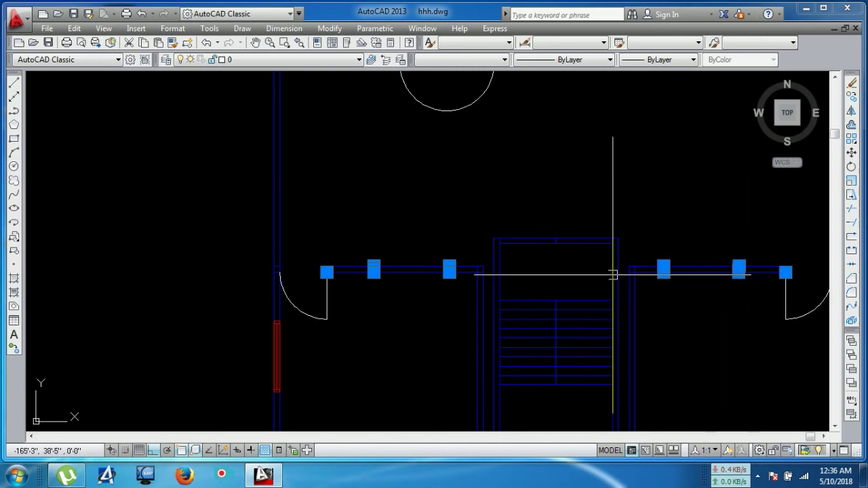
left_click(555, 241)
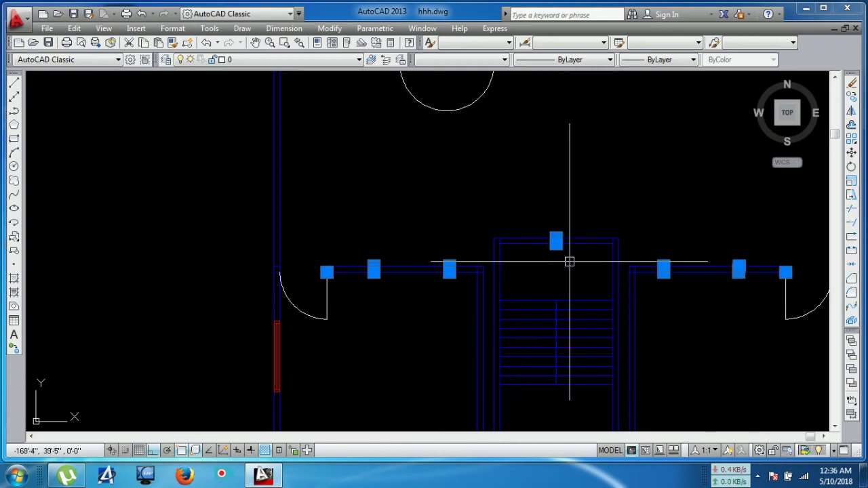
key("Escape")
scroll(569, 261, "down", 4)
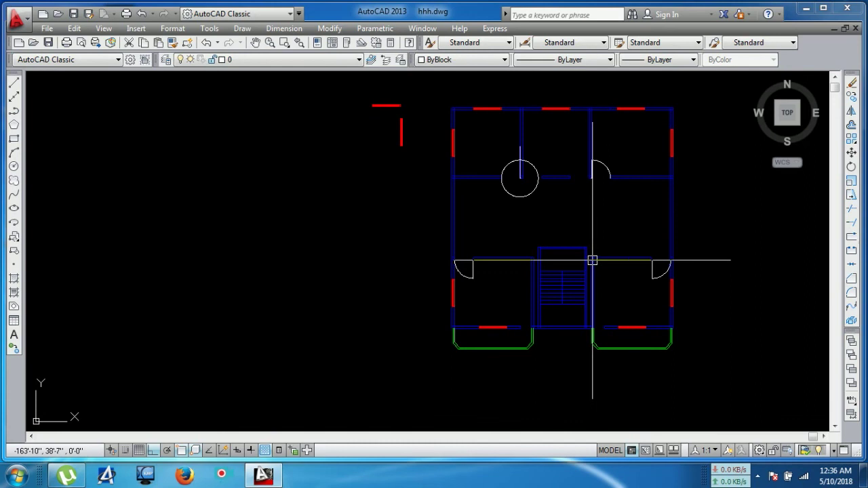
Place a multiline text box below the plan reading 'Typical floor plan' and select its text.
middle_click_drag(590, 267, 488, 287)
middle_click_drag(436, 238, 422, 177)
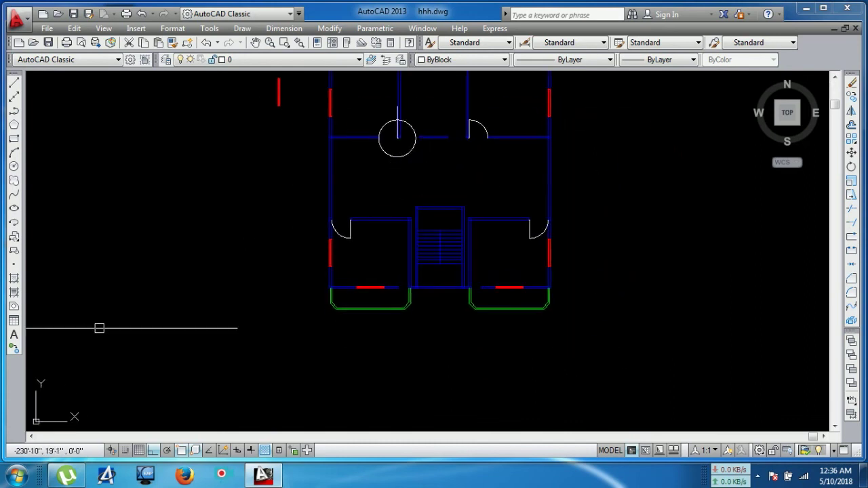
left_click(14, 337)
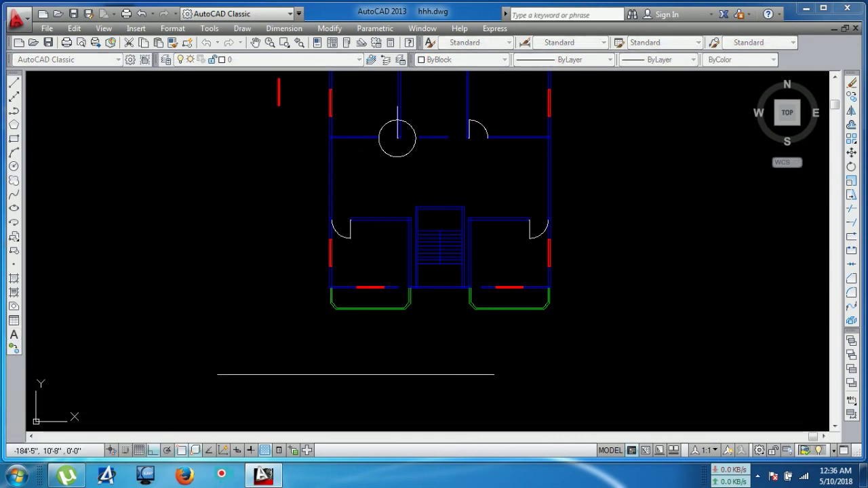
left_click(566, 390)
type("Typical floor plan")
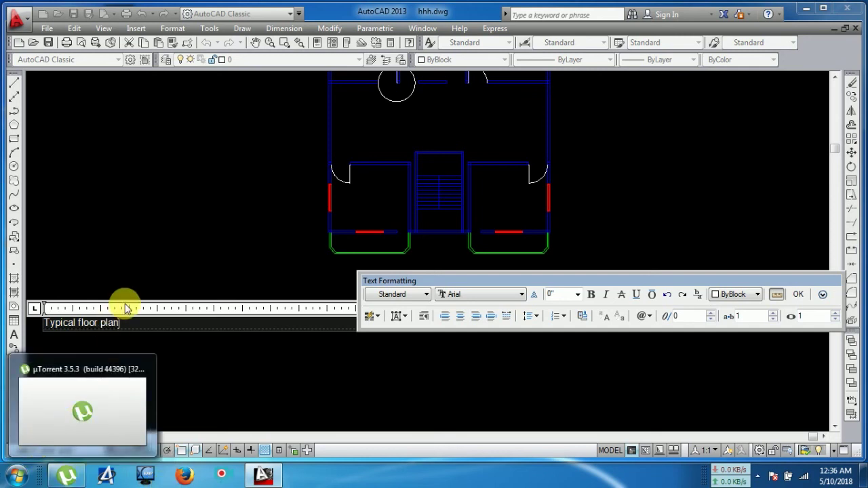
left_click_drag(47, 324, 135, 326)
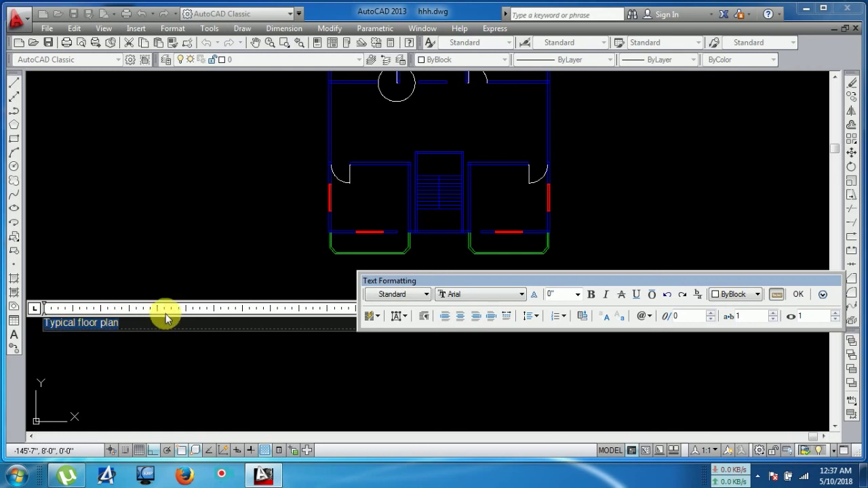
Change the title font to Verdana, after briefly trying Vani.
left_click(464, 296)
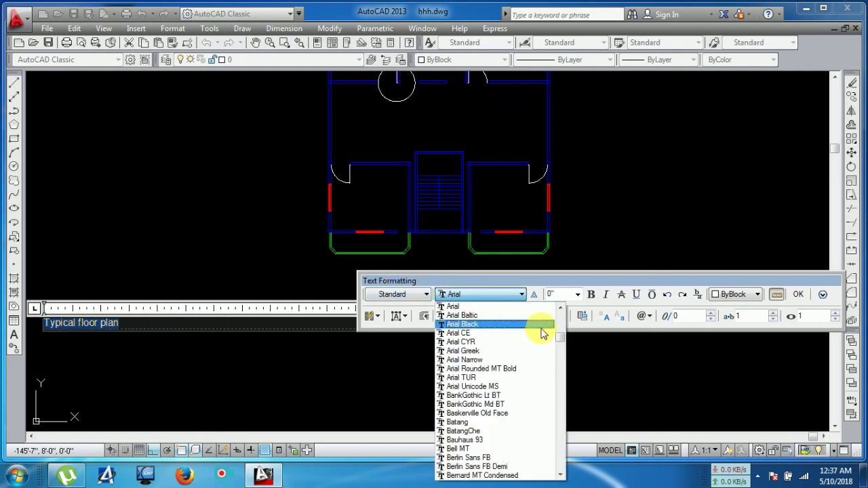
scroll(556, 335, "up", 2)
scroll(557, 366, "up", 5)
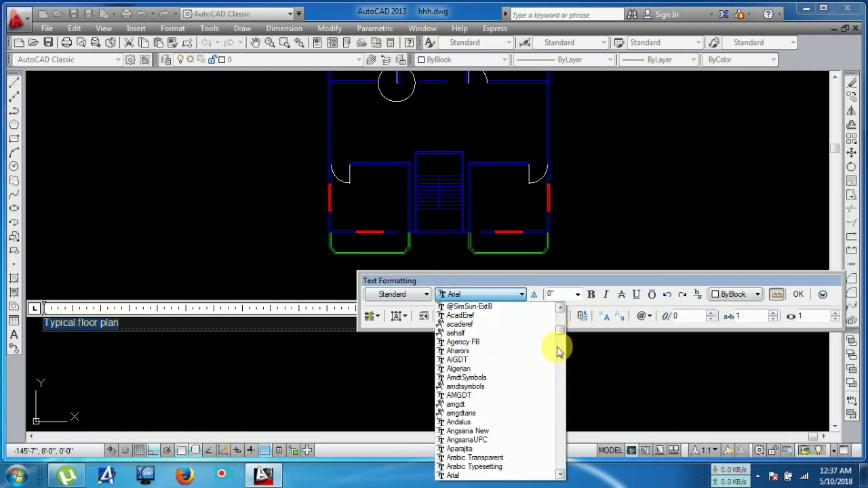
left_click_drag(558, 327, 546, 465)
scroll(544, 466, "up", 1)
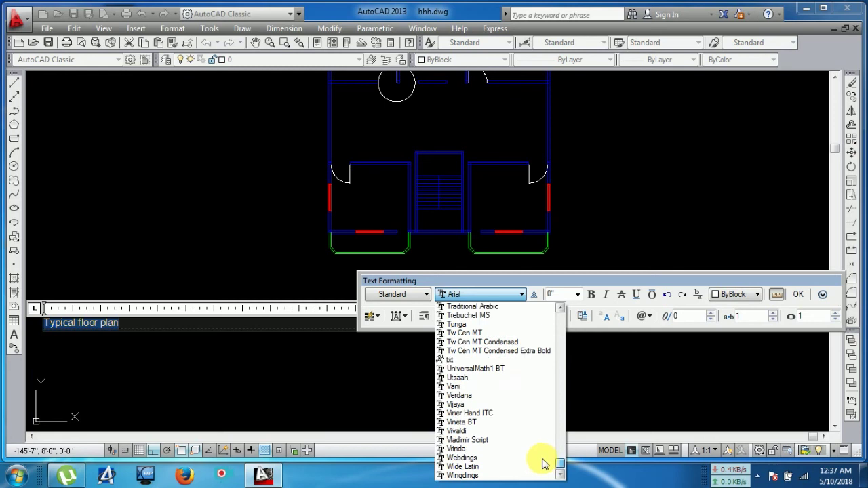
scroll(545, 462, "up", 3)
scroll(562, 461, "down", 4)
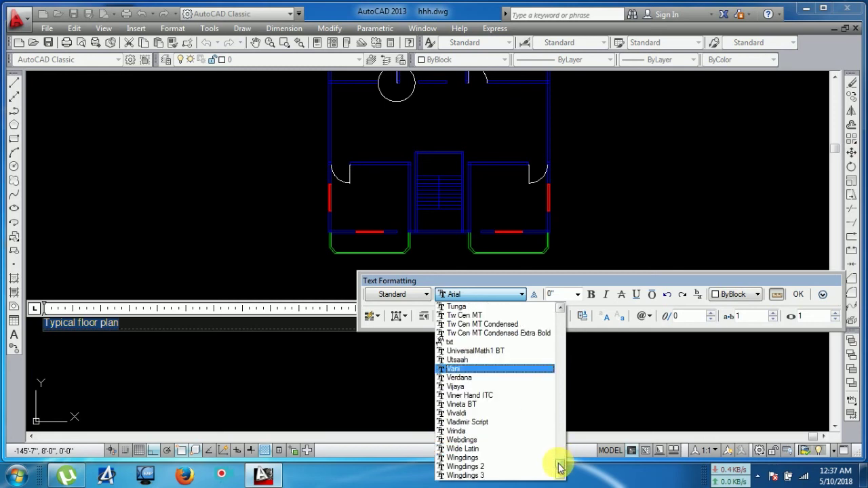
left_click(499, 368)
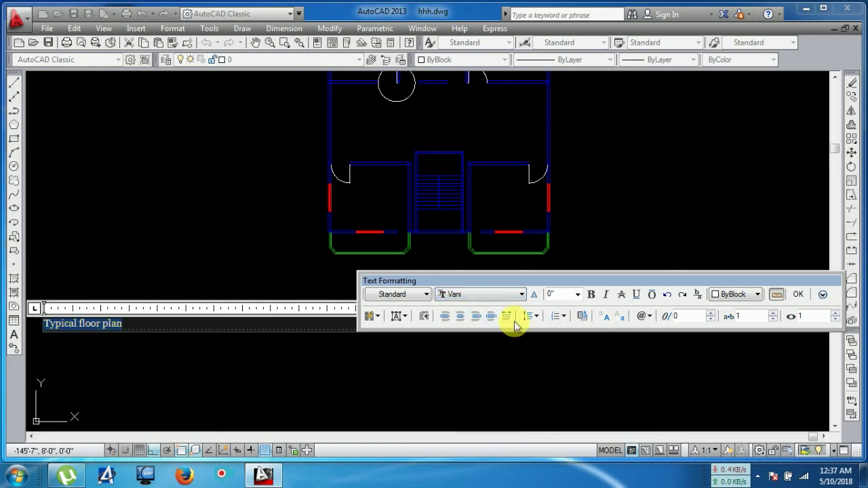
left_click(521, 294)
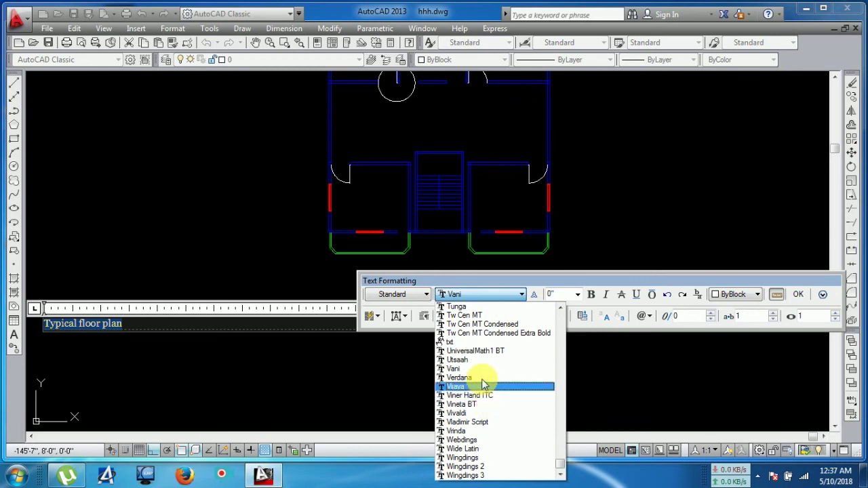
left_click(484, 377)
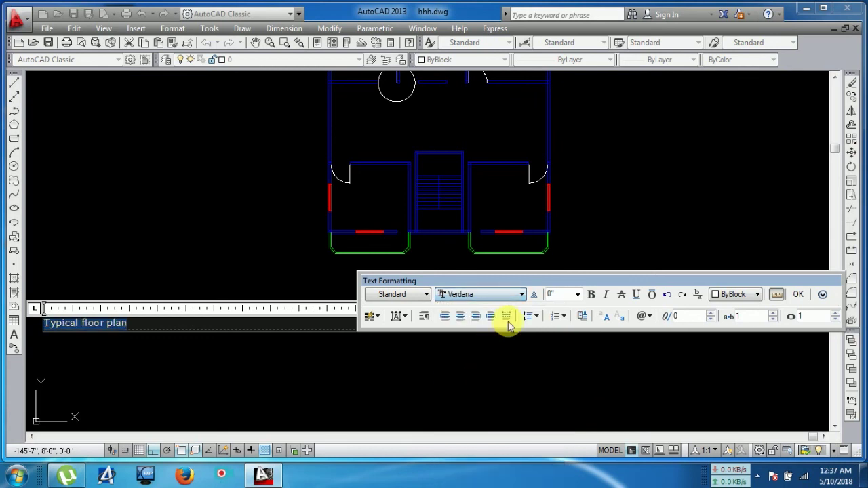
Make the title text 4' high and bold, and commit the edit.
left_click(561, 294)
type("4'")
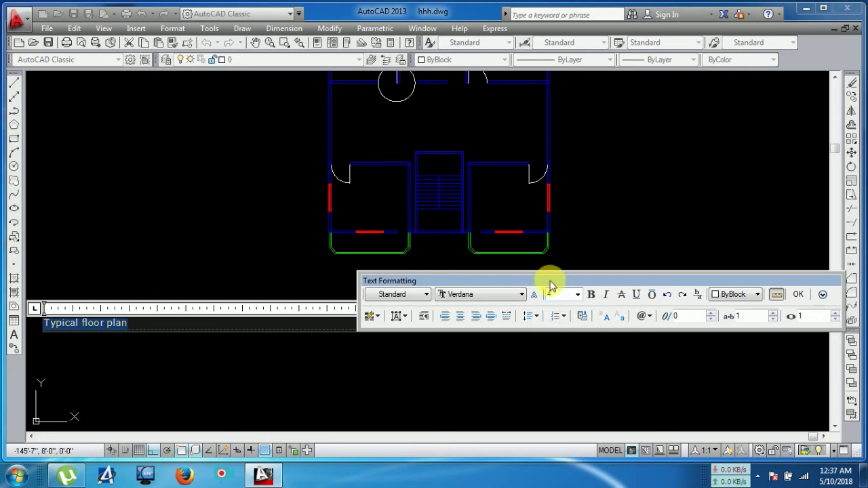
type("1")
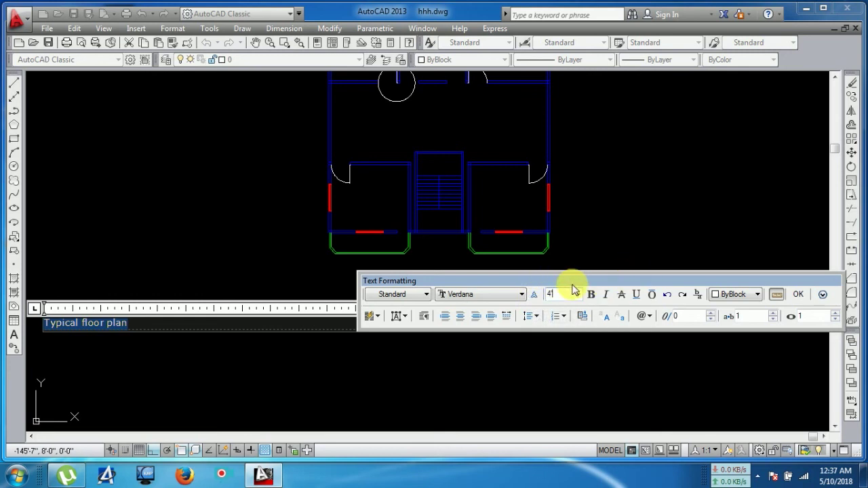
left_click(592, 295)
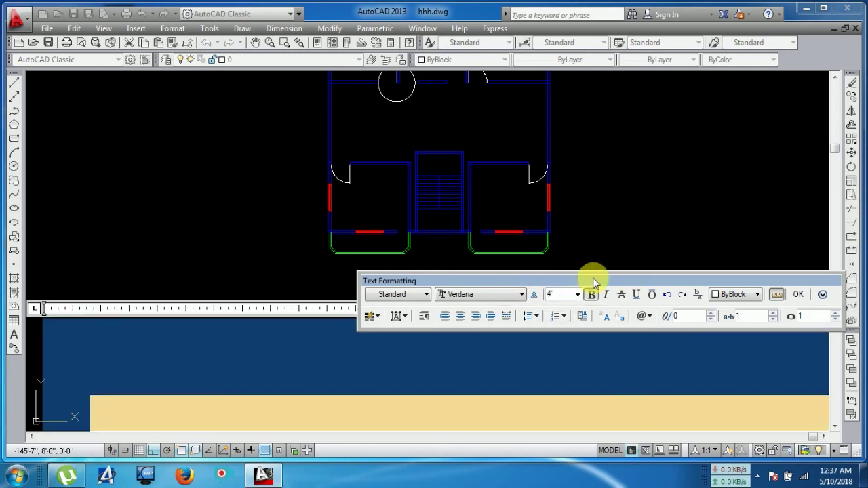
left_click(798, 295)
scroll(742, 287, "down", 2)
Stretch the title's mtext width so 'Typical floor plan' fits on one line.
scroll(648, 283, "down", 1)
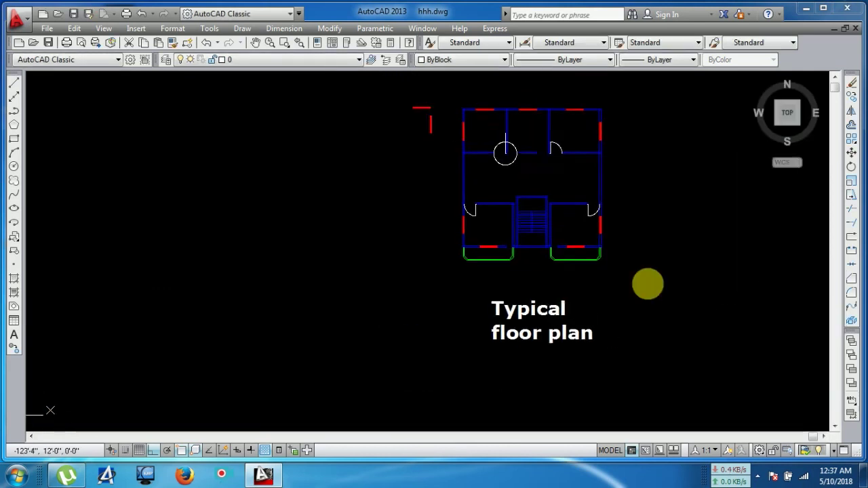
middle_click_drag(648, 284, 535, 259)
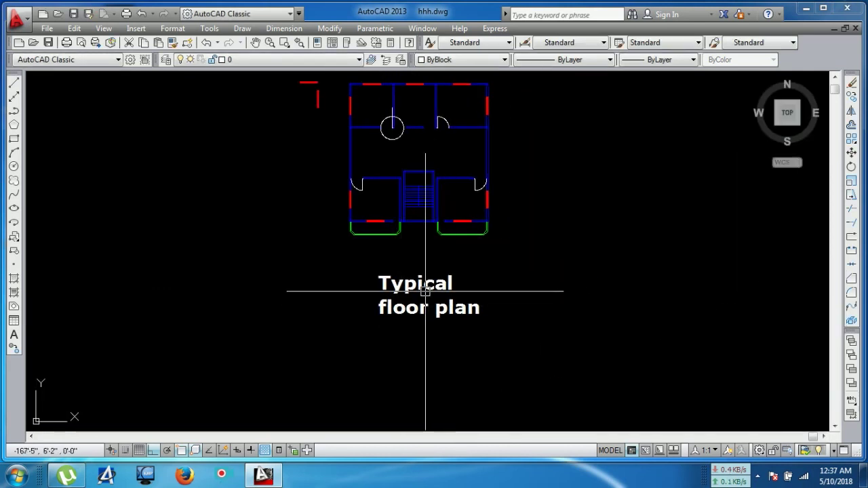
left_click(432, 279)
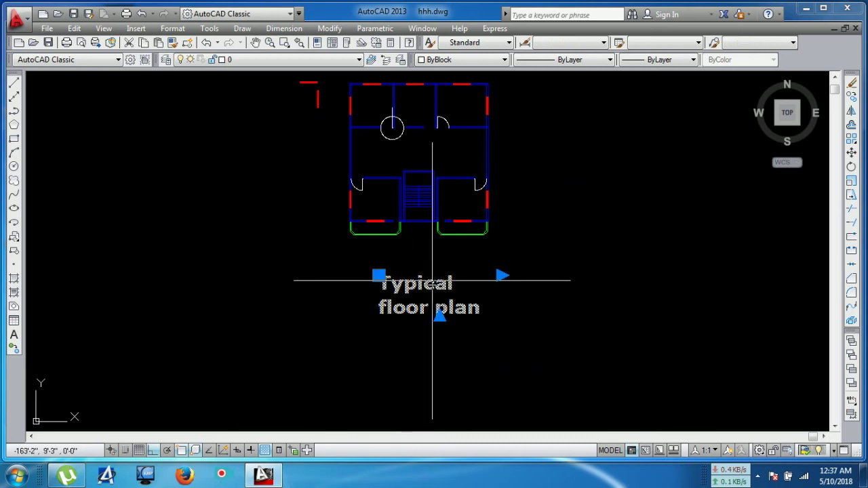
double_click(453, 285)
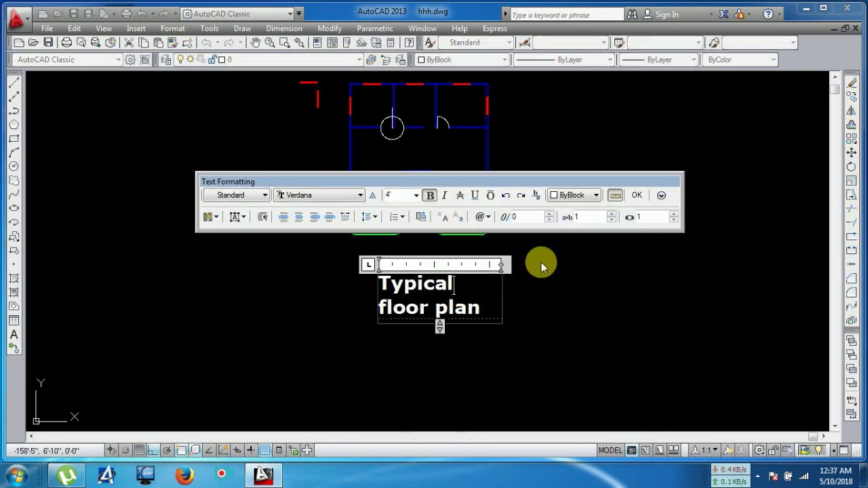
left_click_drag(508, 265, 615, 254)
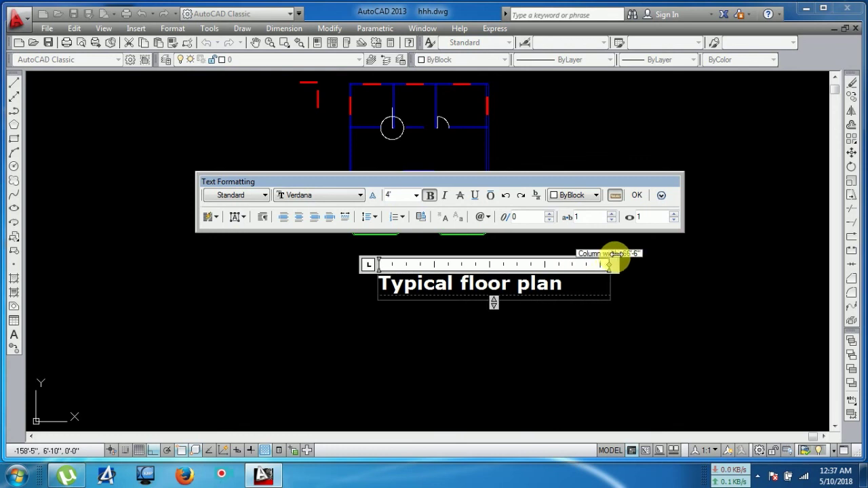
left_click(501, 324)
scroll(407, 319, "down", 2)
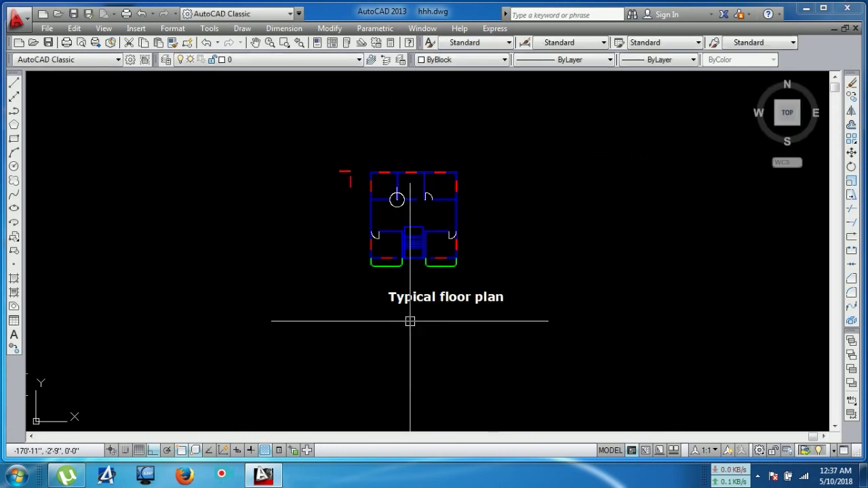
scroll(412, 281, "up", 2)
scroll(372, 166, "up", 4)
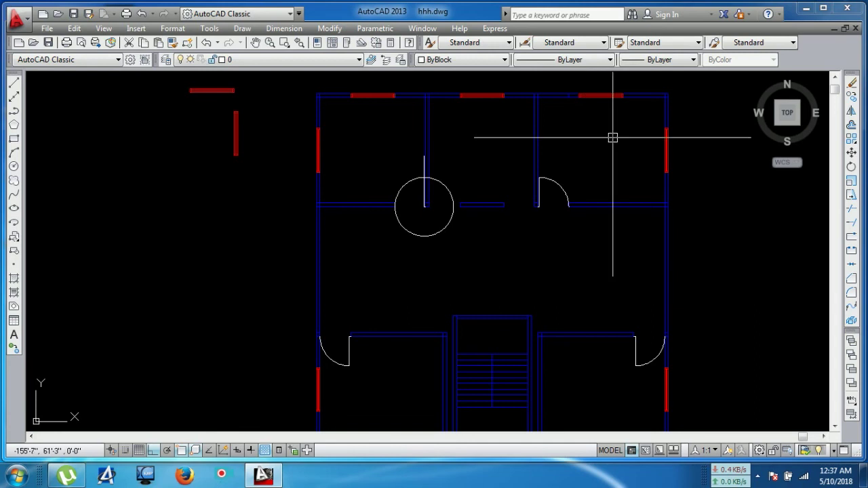
middle_click_drag(509, 287, 504, 189)
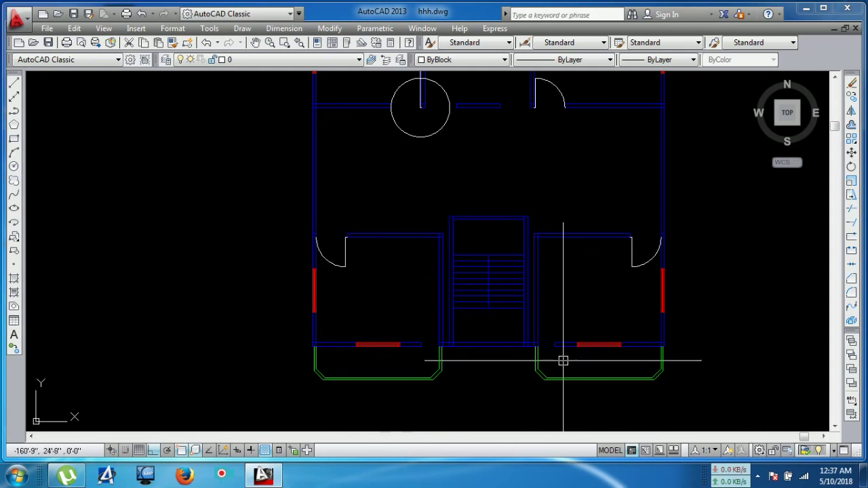
scroll(562, 360, "down", 5)
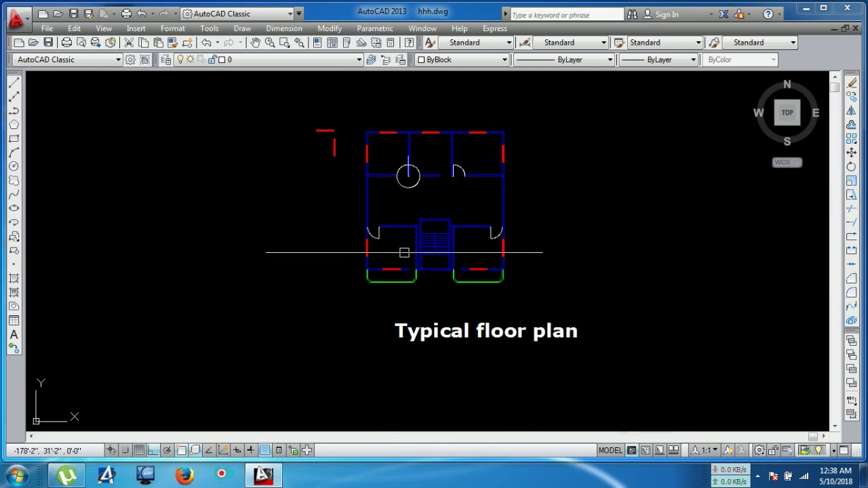
middle_click_drag(450, 289, 449, 289)
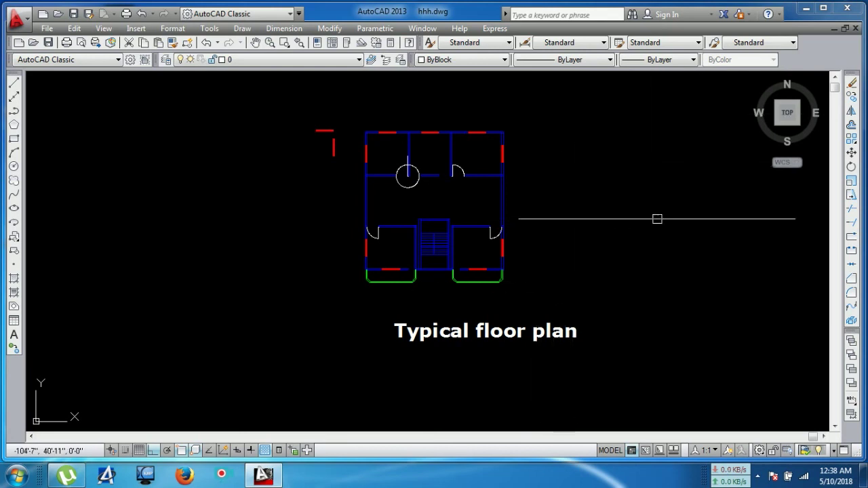
key("alt+e")
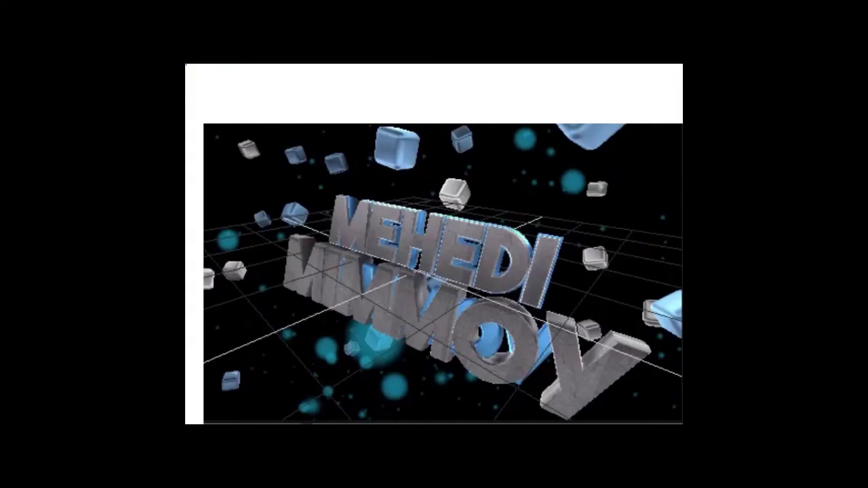